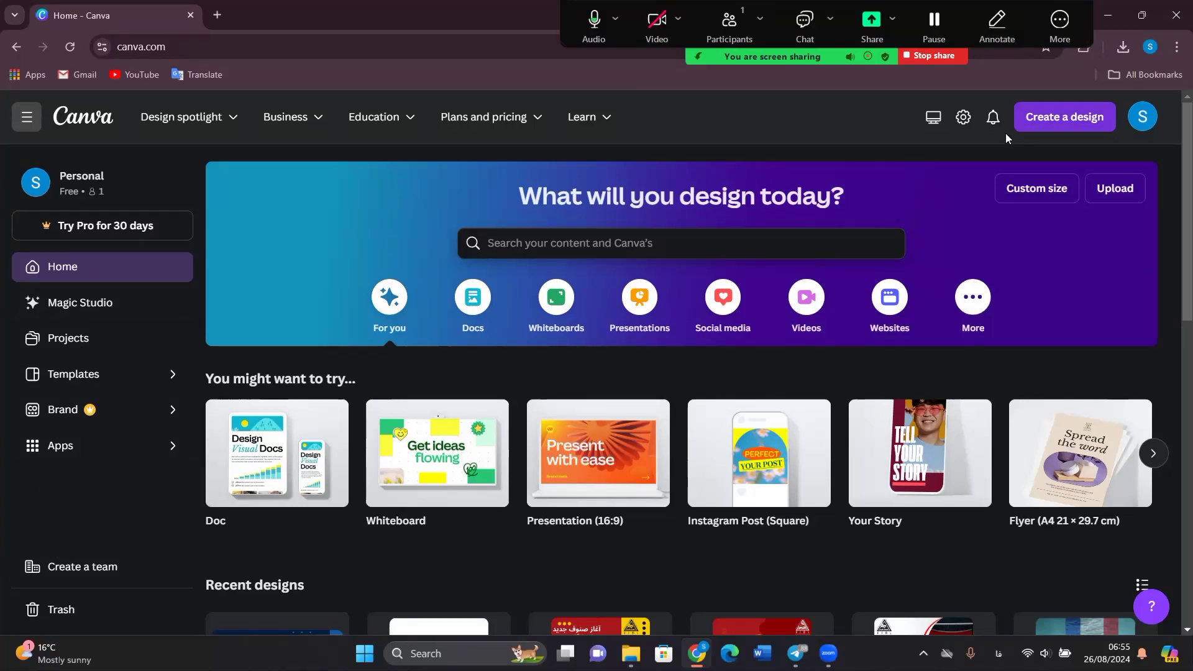
- Create a new custom-size design measuring 11 by 11 inches
{"action": "left_click", "coordinate": [1058, 127]}
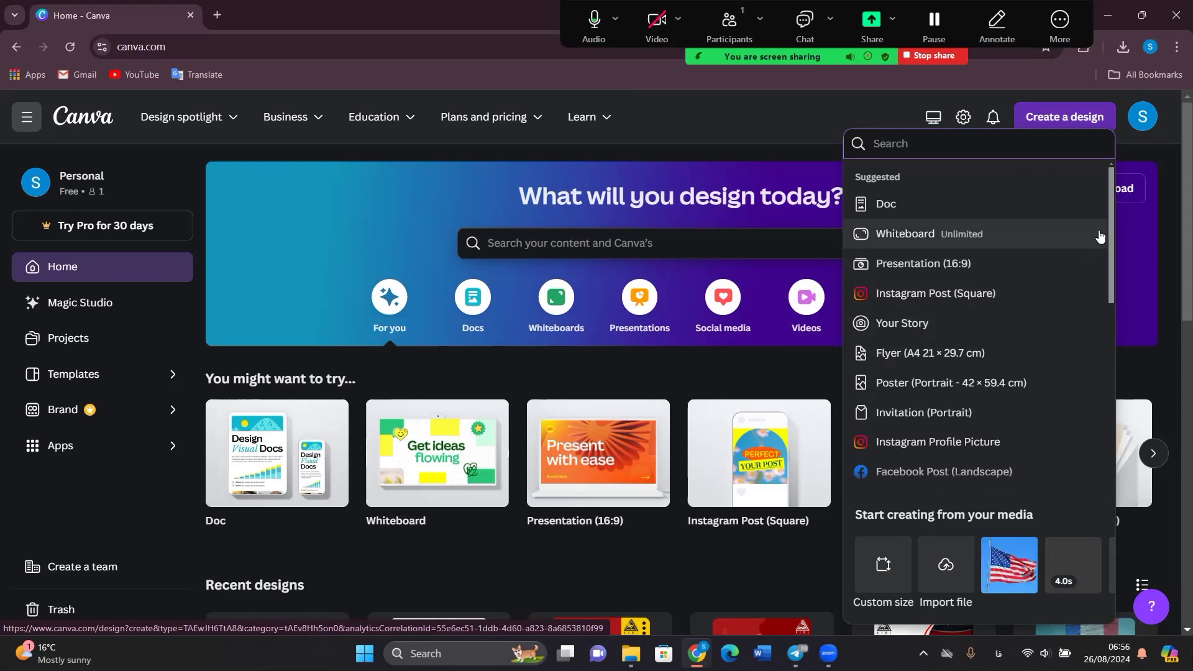
{"action": "left_click_drag", "start_coordinate": [1111, 242], "coordinate": [1113, 206]}
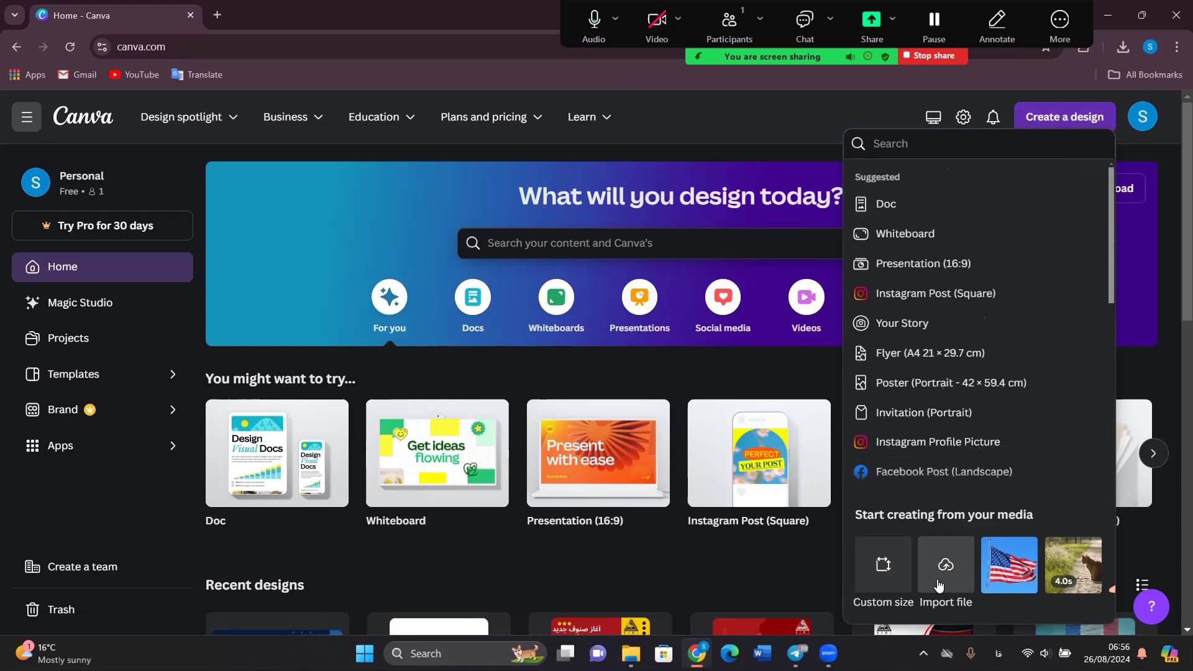
{"action": "left_click", "coordinate": [887, 573]}
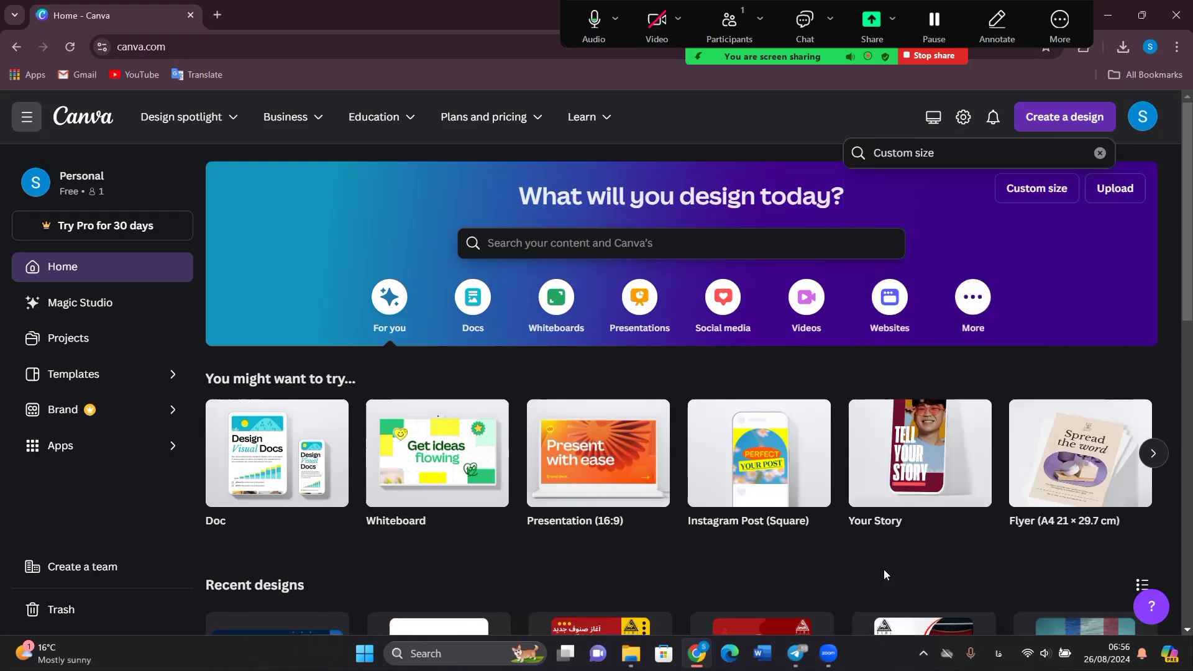
{"action": "left_click", "coordinate": [992, 146]}
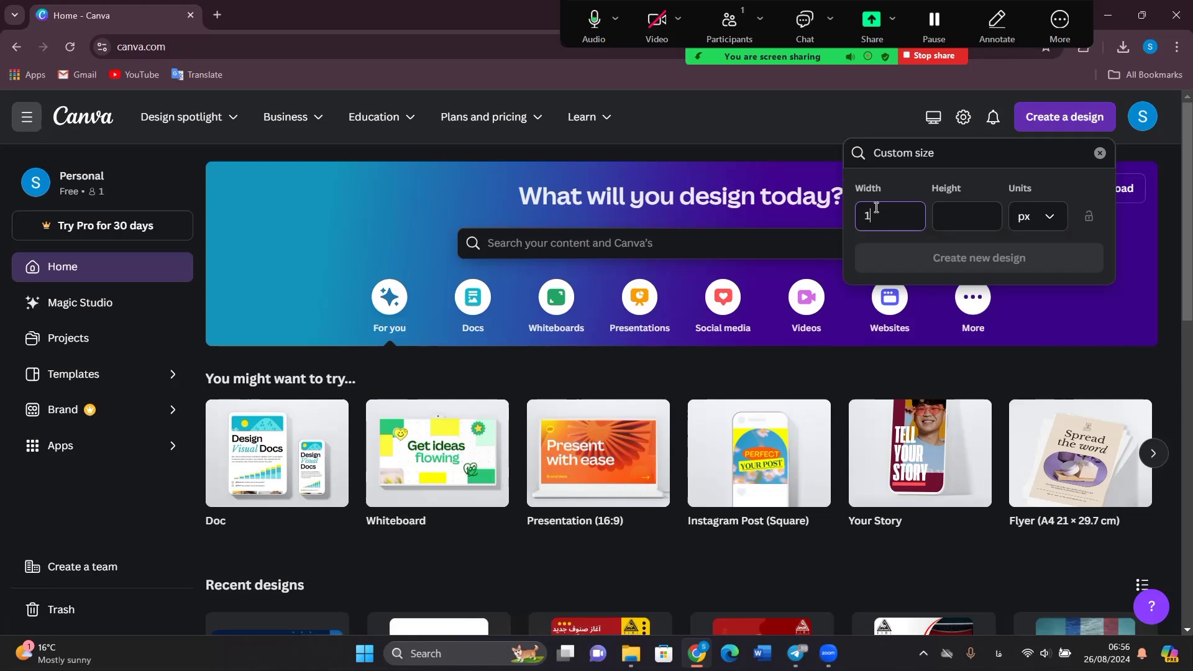
{"action": "type", "text": "11"}
{"action": "left_click", "coordinate": [942, 213]}
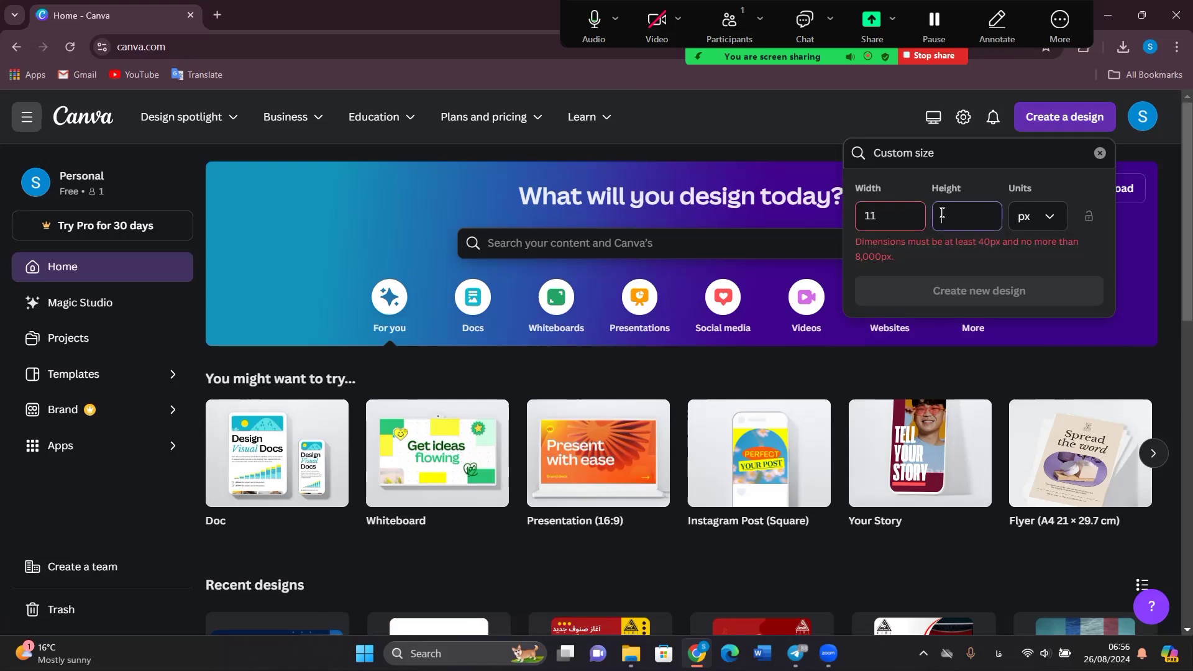
{"action": "left_click", "coordinate": [1043, 227]}
{"action": "left_click", "coordinate": [1035, 292]}
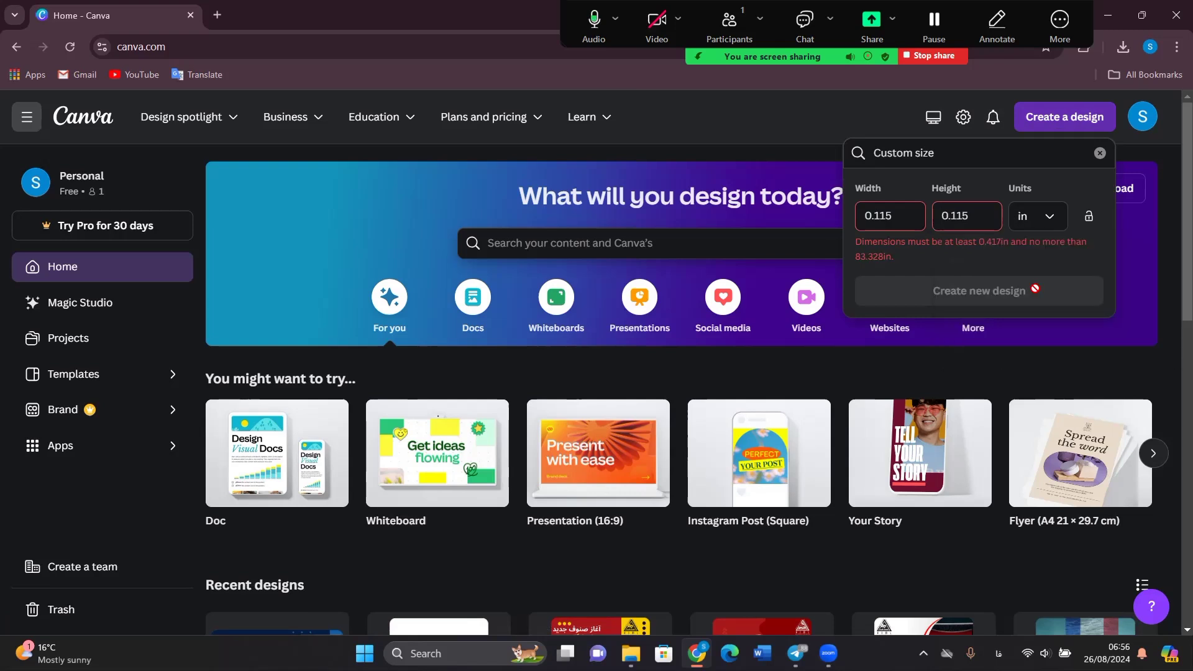
{"action": "left_click", "coordinate": [930, 264]}
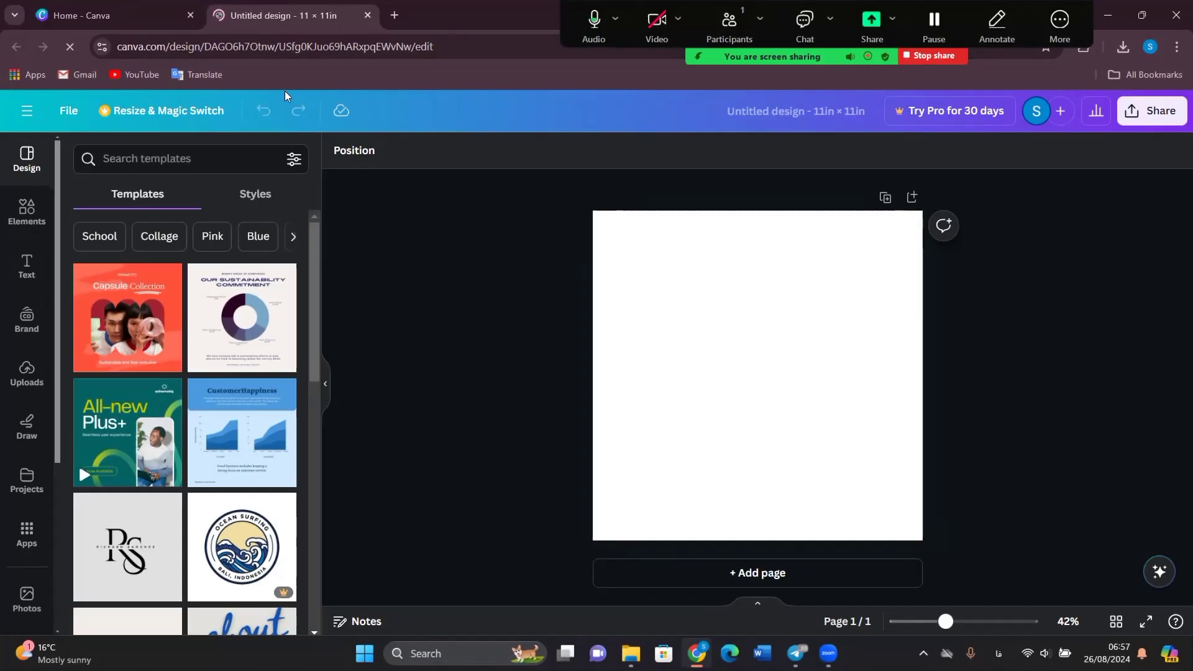
- Name the untitled design "practice"
{"action": "left_click", "coordinate": [766, 104]}
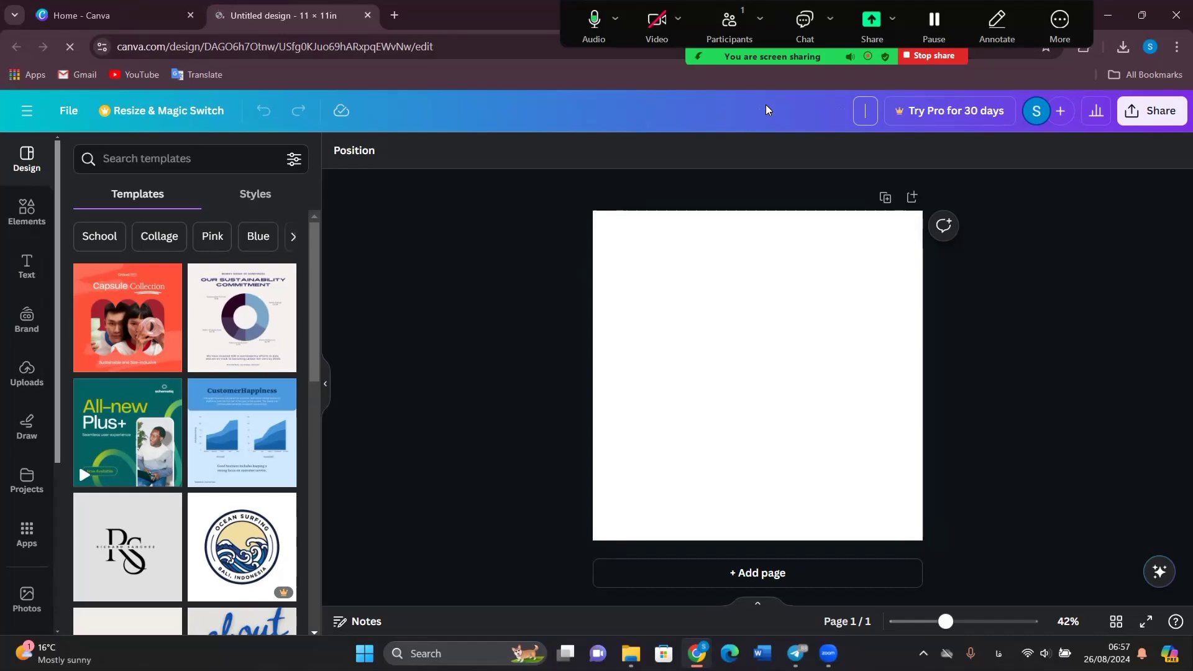
{"action": "type", "text": "شقا"}
{"action": "key", "text": "alt+shift"}
{"action": "key", "text": "BackSpace"}
{"action": "key", "text": "BackSpace"}
{"action": "key", "text": "BackSpace"}
{"action": "type", "text": "practice"}
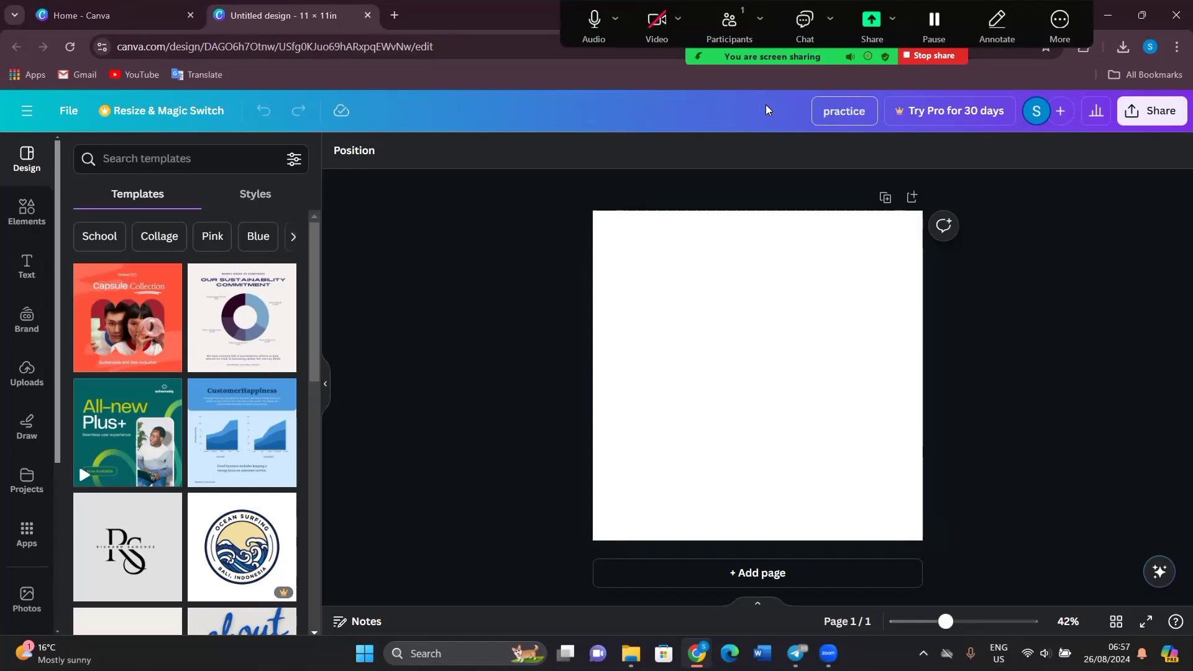
{"action": "left_click", "coordinate": [463, 193]}
- Browse the templates and styles, and apply the Blue Yellow and White Modern Online Course Feed Ad template to the page
{"action": "mouse_move", "coordinate": [57, 182]}
{"action": "left_mouse_down"}
{"action": "mouse_move", "coordinate": [57, 391]}
{"action": "mouse_move", "coordinate": [53, 165]}
{"action": "left_mouse_up"}
{"action": "left_click", "coordinate": [20, 162]}
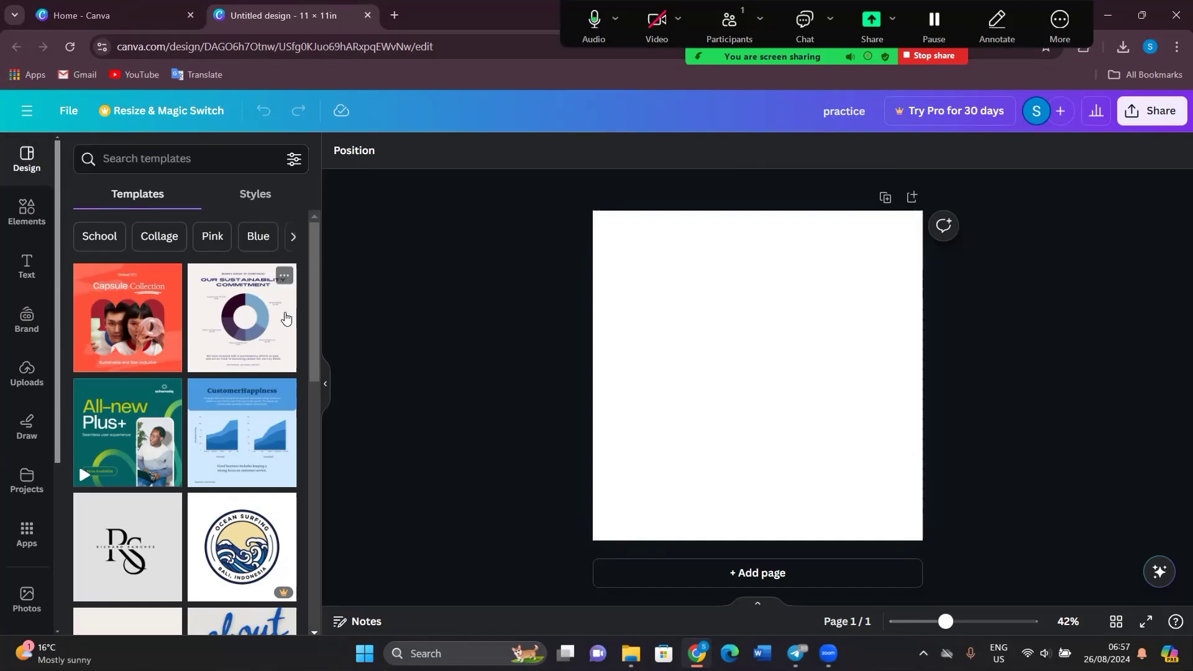
{"action": "left_click_drag", "start_coordinate": [311, 265], "coordinate": [313, 456]}
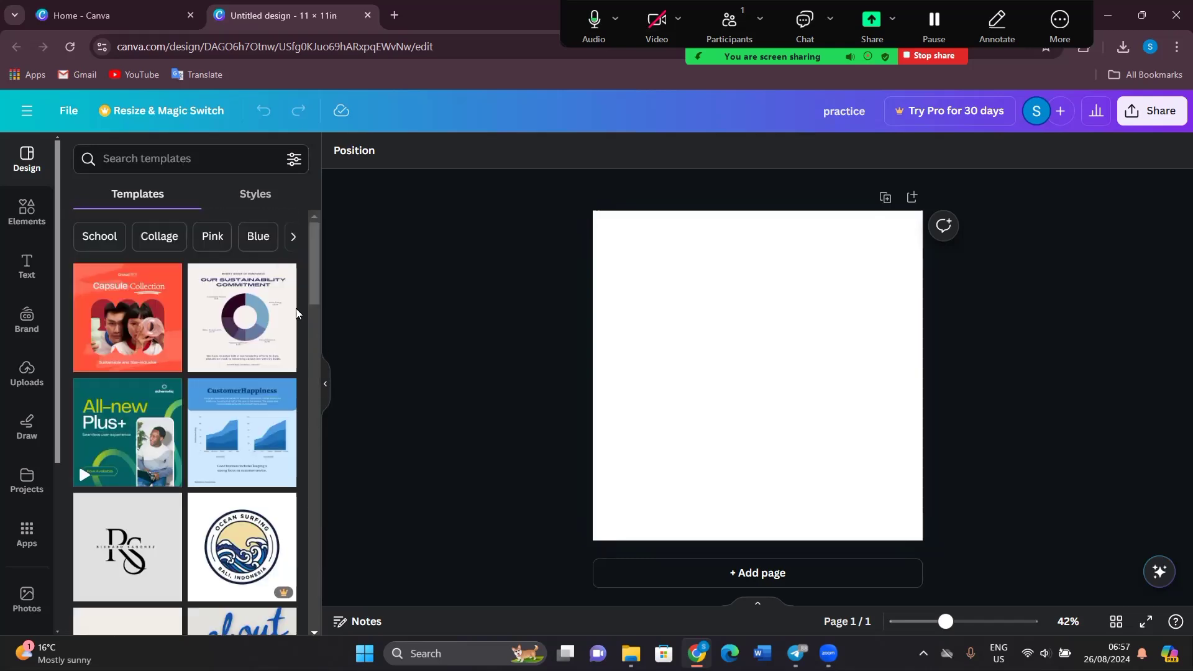
{"action": "left_click", "coordinate": [255, 197]}
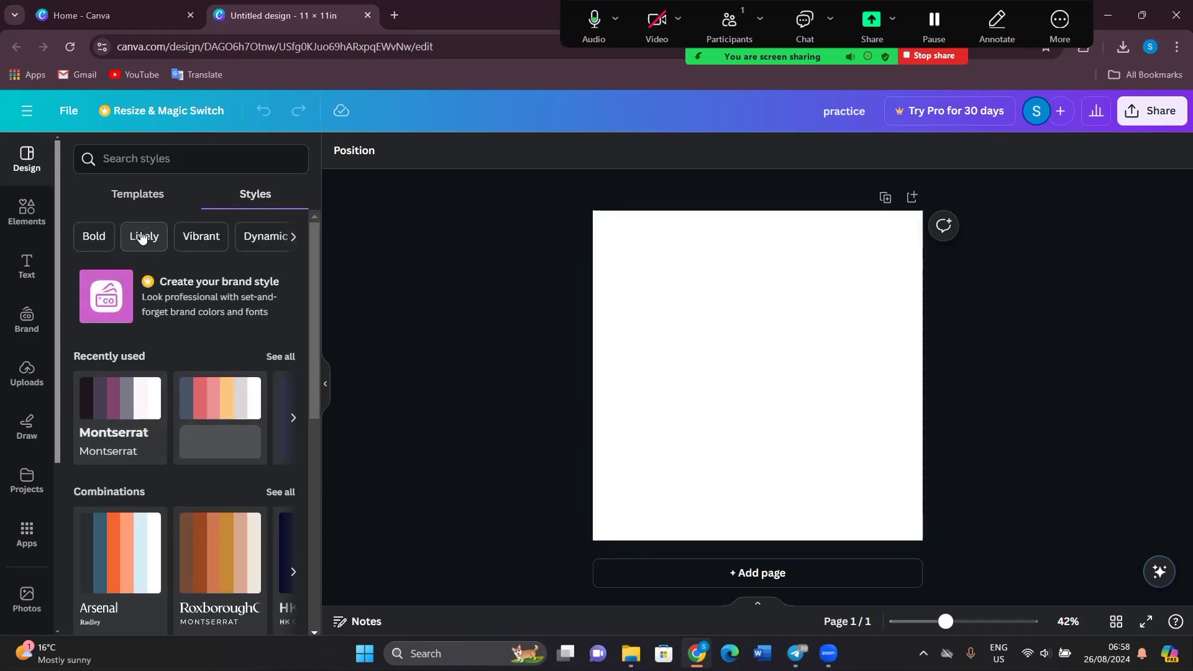
{"action": "left_click", "coordinate": [156, 208]}
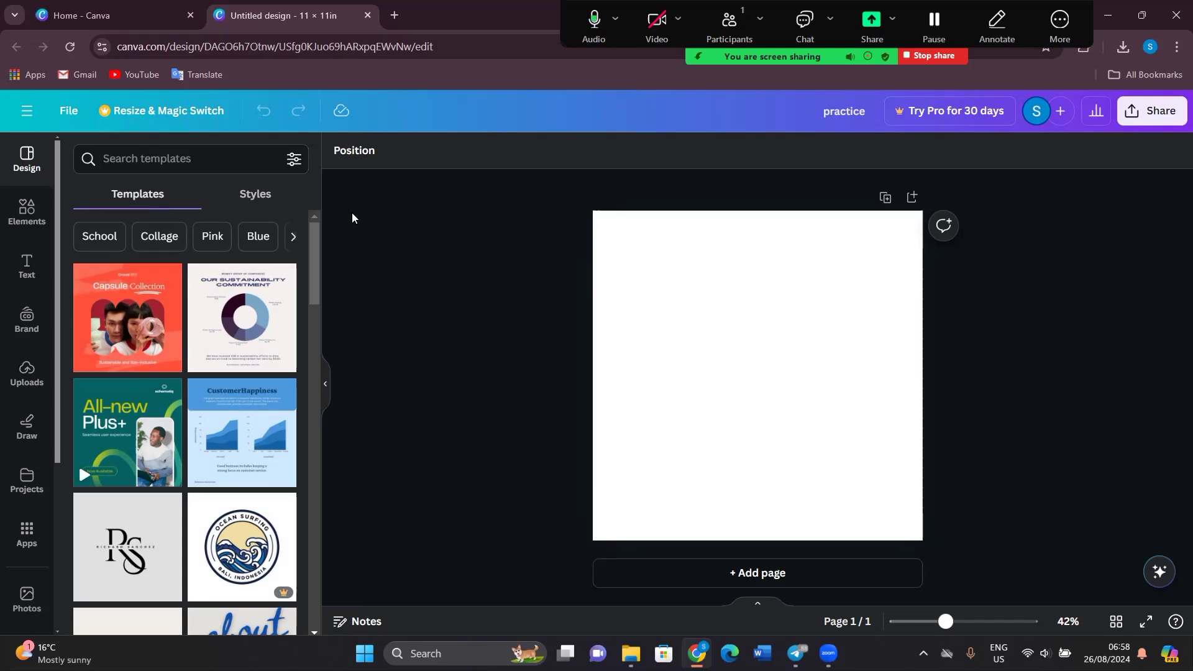
{"action": "left_click_drag", "start_coordinate": [310, 244], "coordinate": [316, 493]}
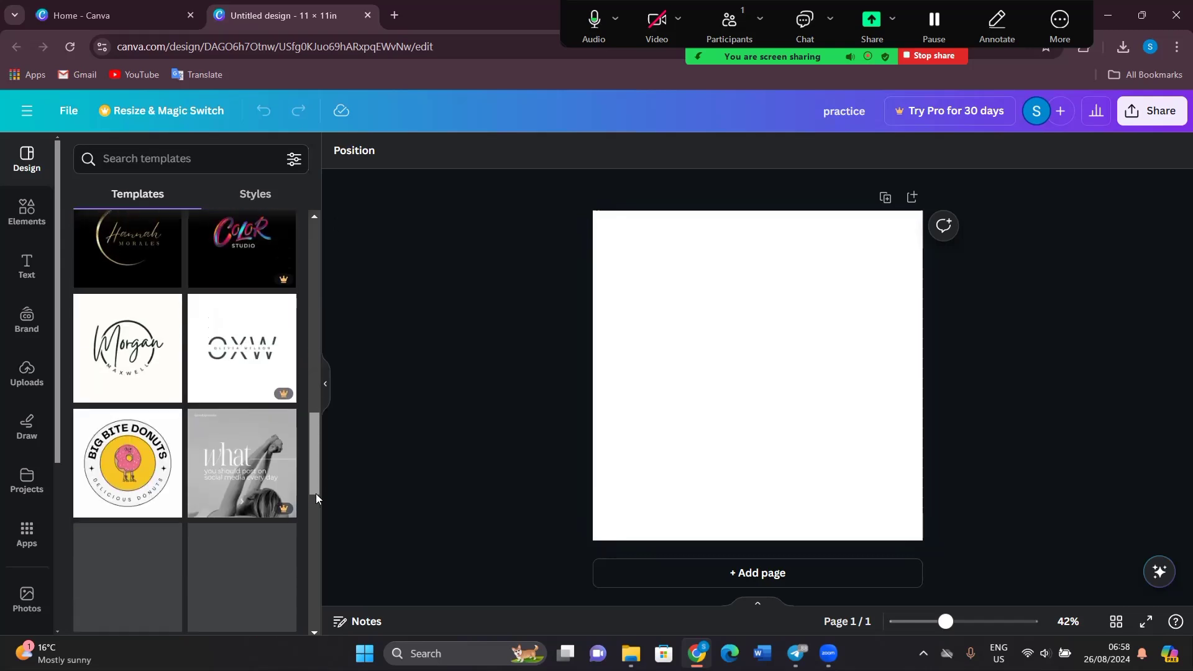
{"action": "left_click", "coordinate": [289, 453]}
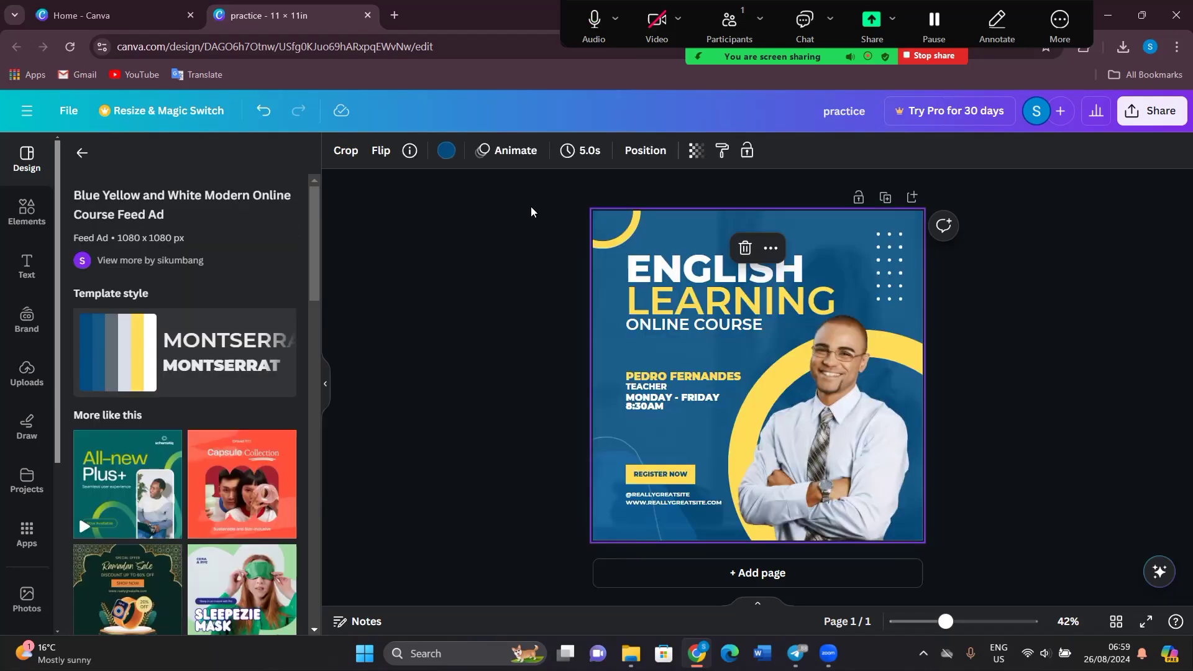
{"action": "left_click", "coordinate": [373, 414]}
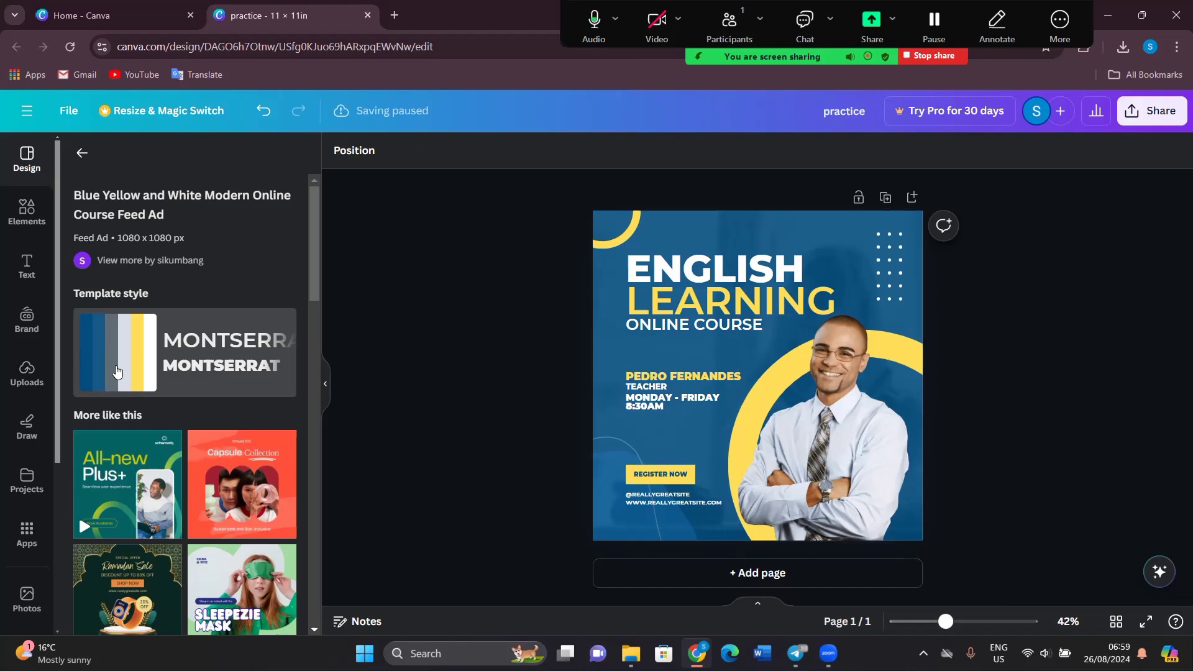
- Shuffle the online course template's colour style several times to try different colour arrangements on the page
{"action": "left_click", "coordinate": [116, 371]}
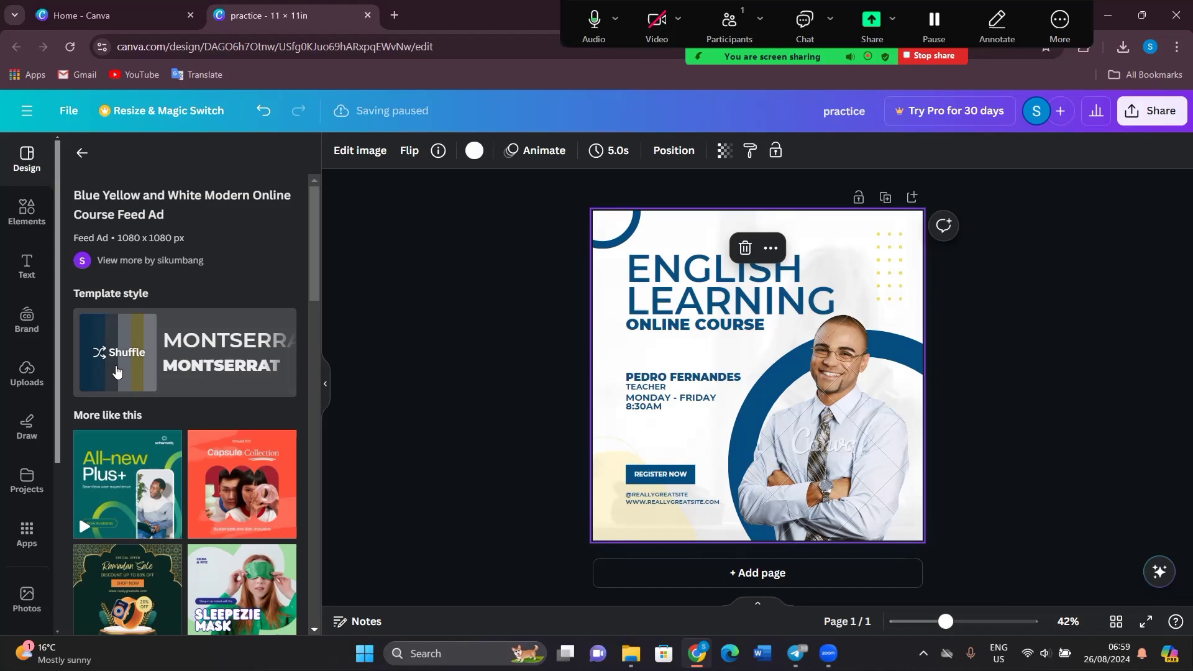
{"action": "left_click", "coordinate": [116, 371]}
{"action": "left_click", "coordinate": [117, 371]}
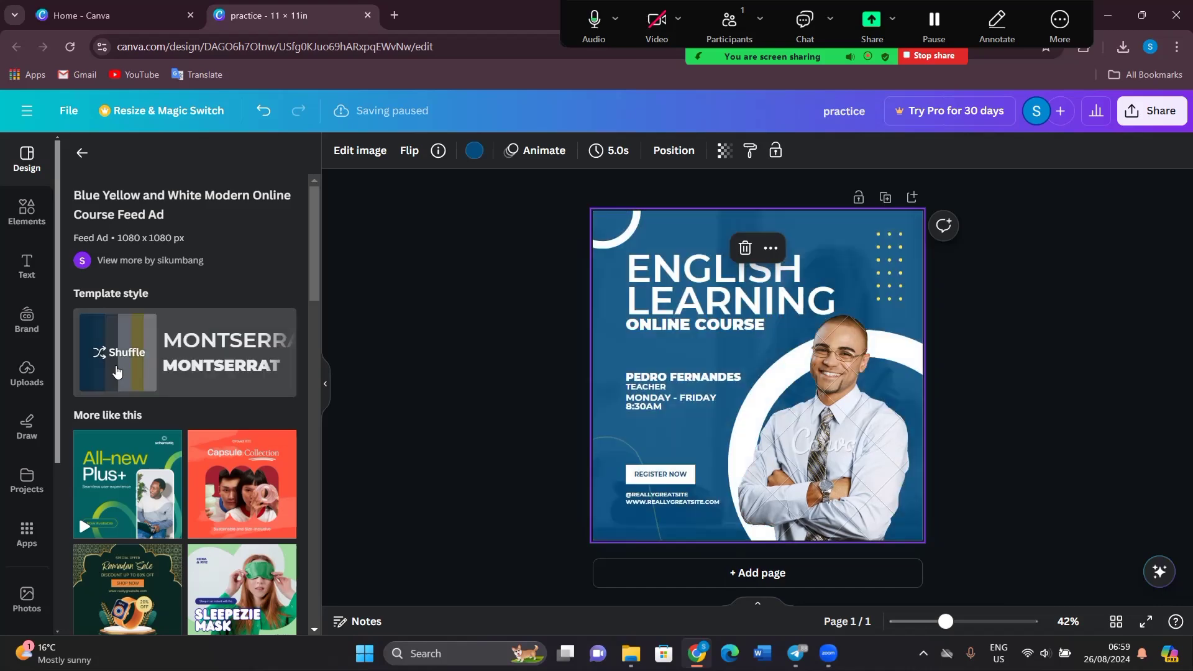
{"action": "left_click", "coordinate": [116, 371]}
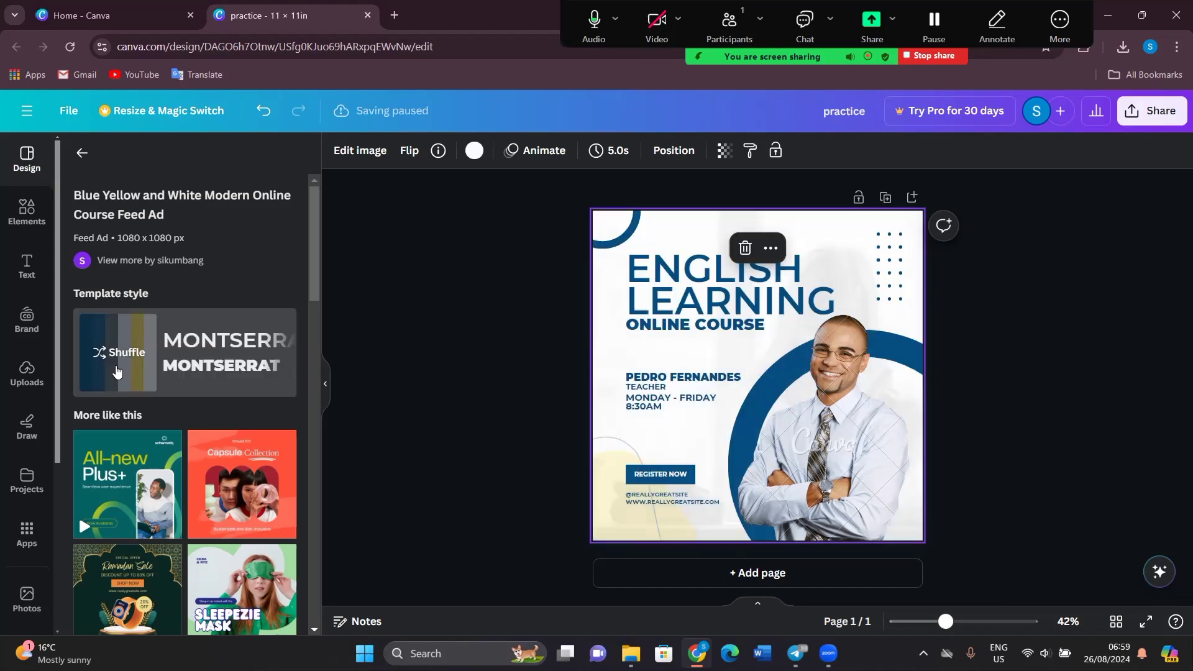
{"action": "left_click", "coordinate": [116, 371]}
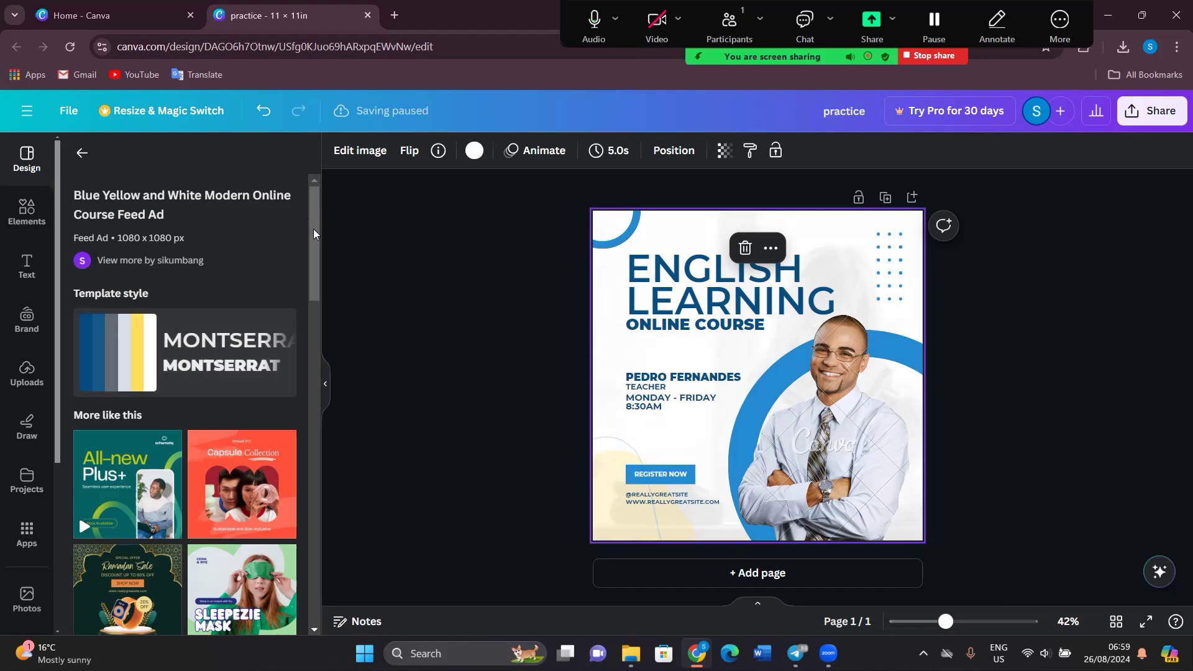
- Replace the page content with the Pet Shop template from the similar designs and shuffle its template style
{"action": "left_click_drag", "start_coordinate": [313, 234], "coordinate": [317, 355]}
{"action": "left_click", "coordinate": [230, 246]}
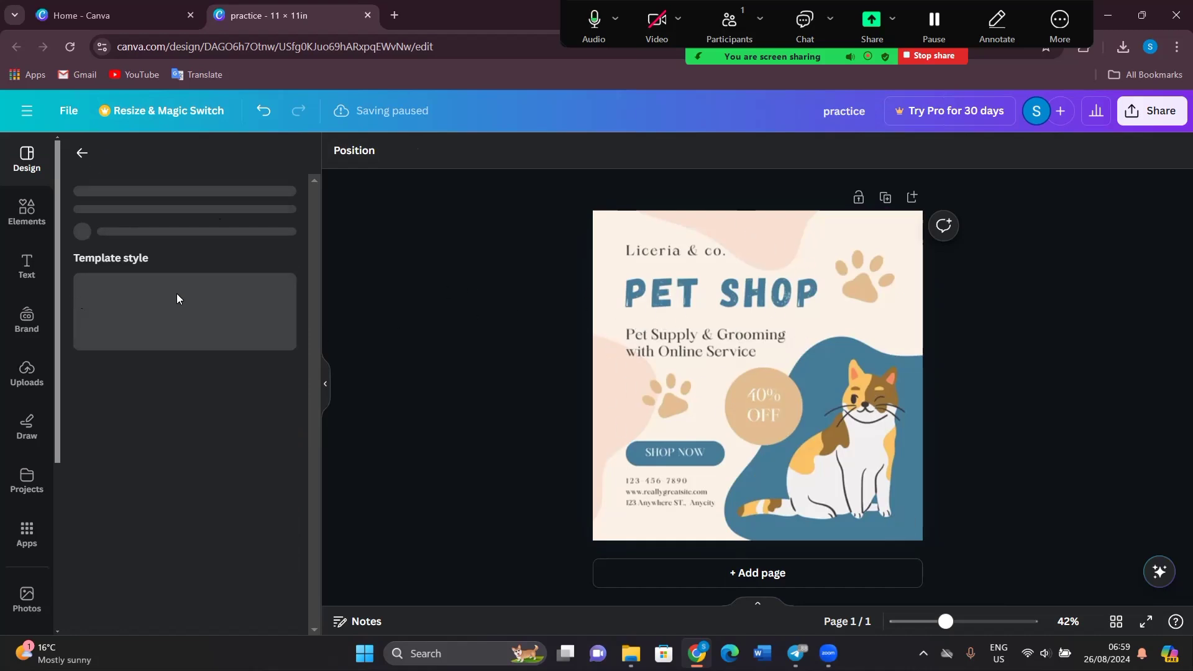
{"action": "left_click", "coordinate": [115, 324]}
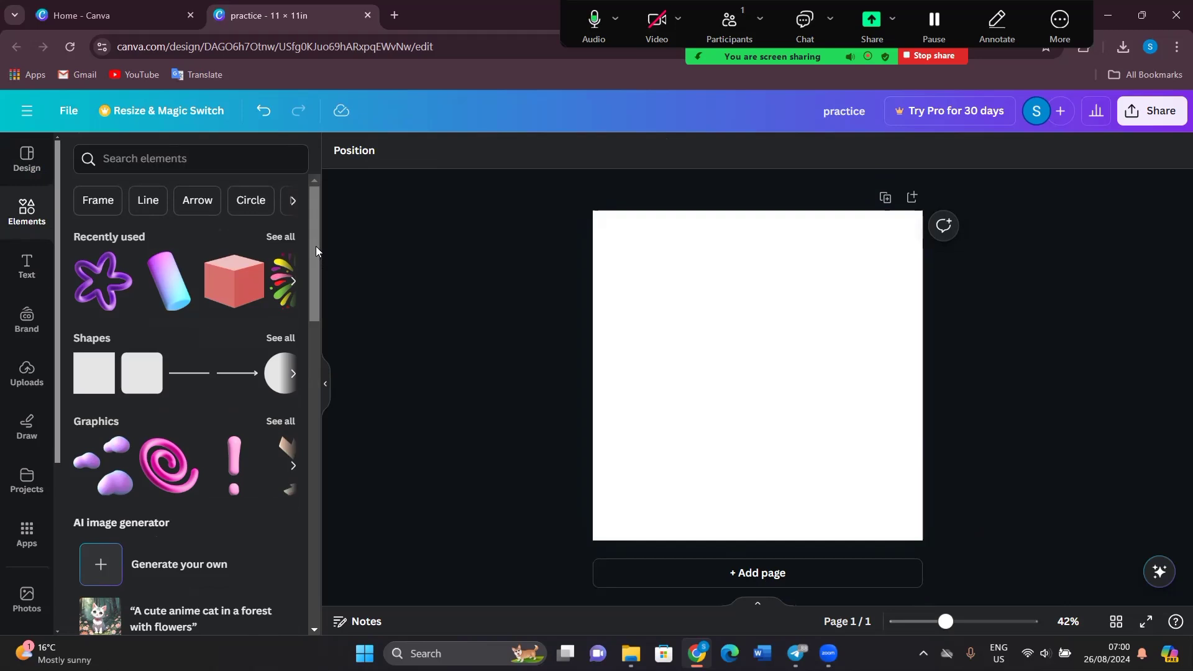
- Browse the element categories, and add the recently used purple star-shaped outline graphic to the blank page and delete it
{"action": "left_click_drag", "start_coordinate": [315, 246], "coordinate": [313, 187]}
{"action": "left_click_drag", "start_coordinate": [311, 312], "coordinate": [333, 431]}
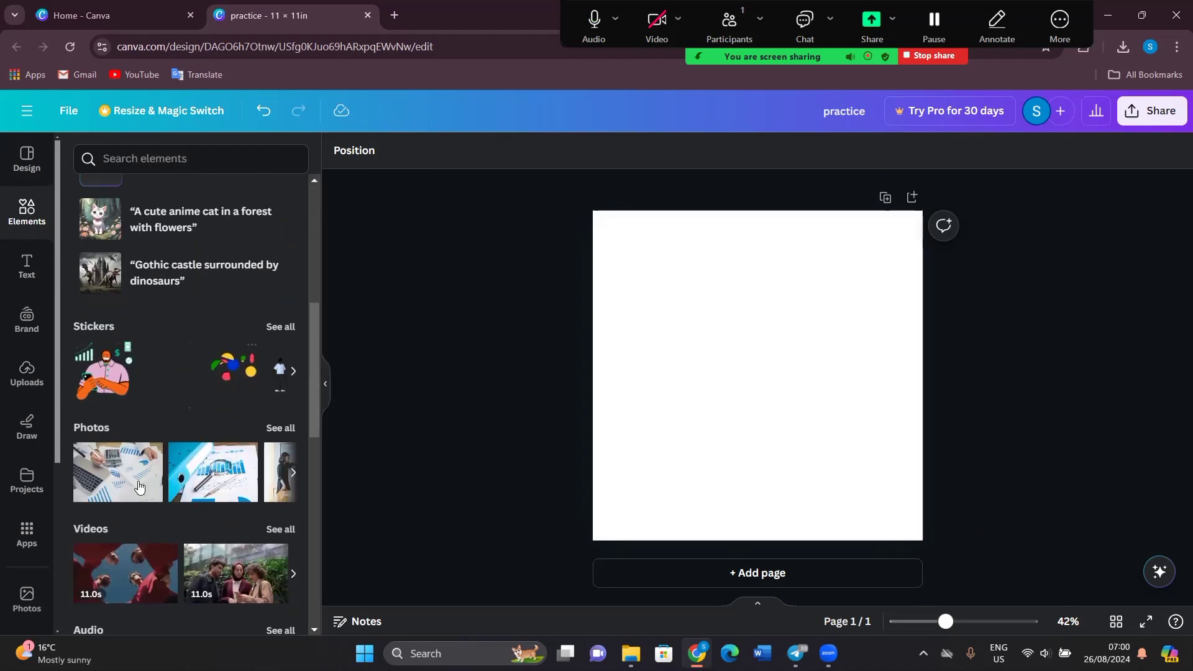
{"action": "left_click_drag", "start_coordinate": [321, 387], "coordinate": [332, 642]}
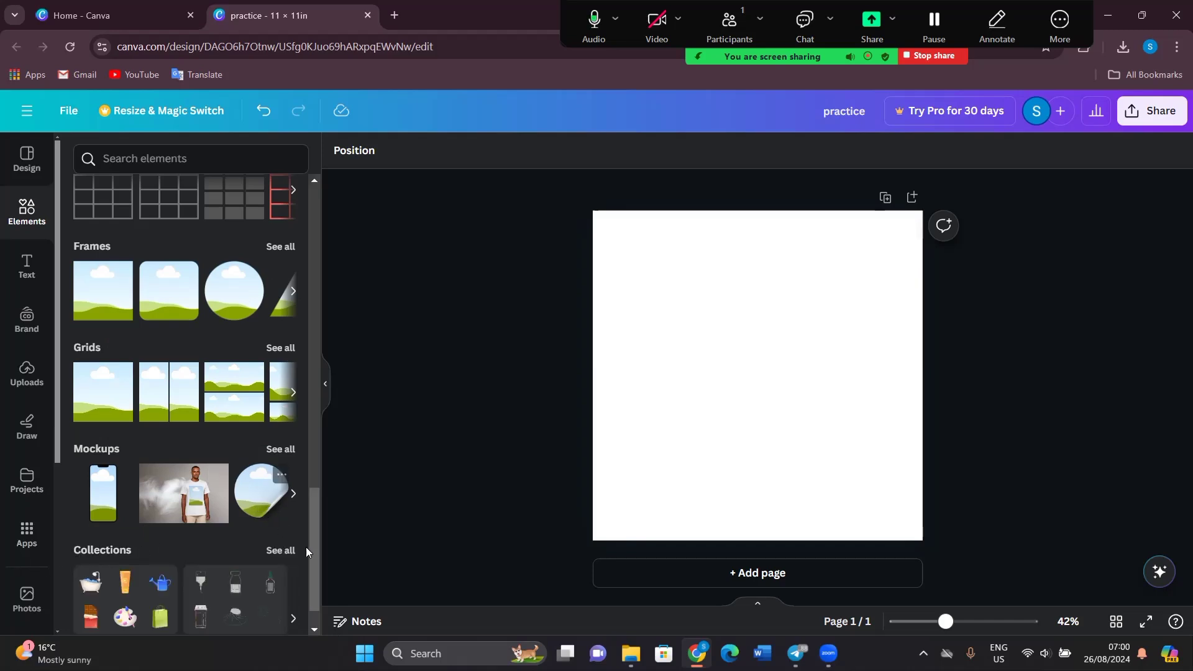
{"action": "left_click_drag", "start_coordinate": [315, 559], "coordinate": [337, 206]}
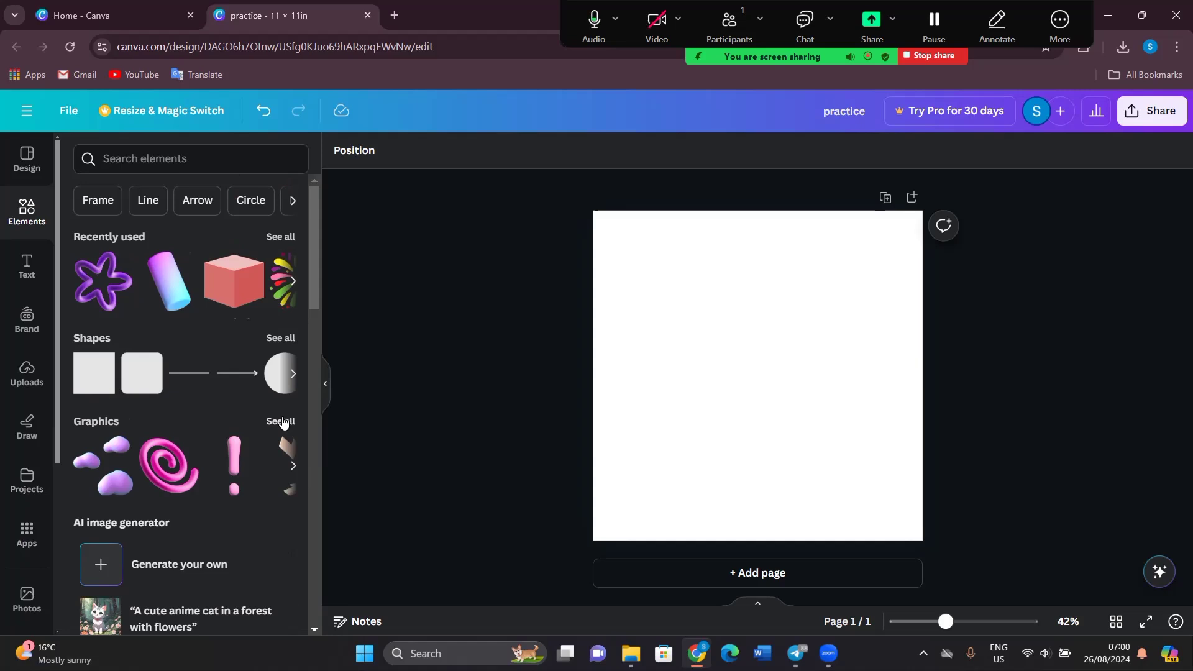
{"action": "left_click", "coordinate": [88, 283]}
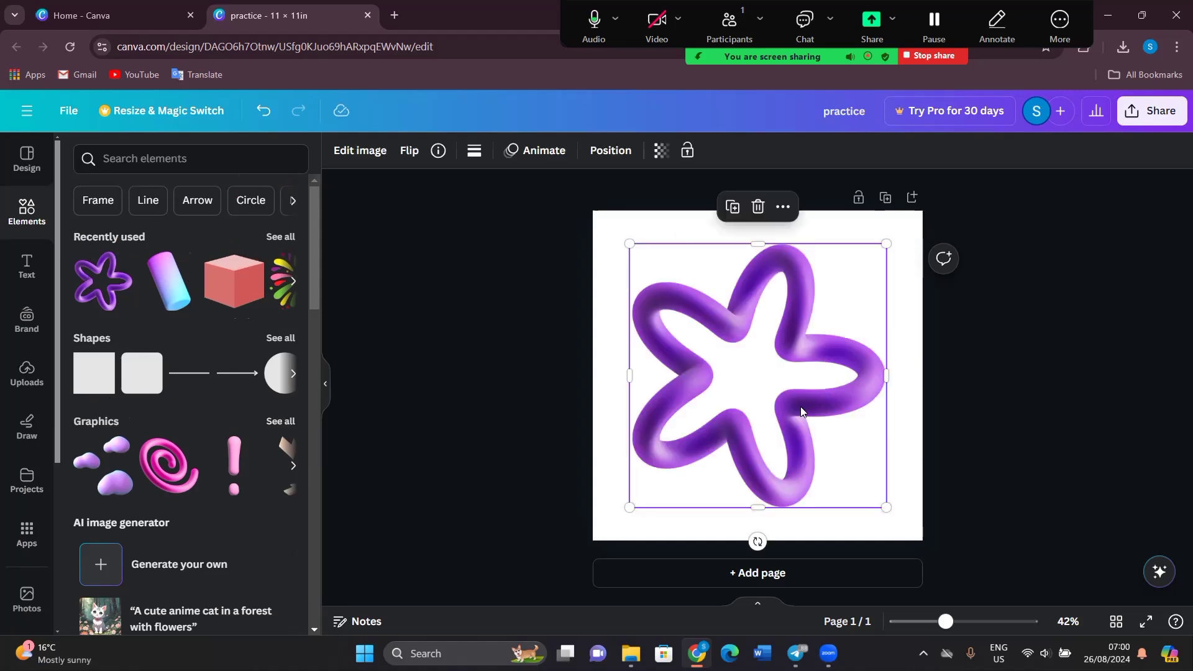
{"action": "key", "text": "Delete"}
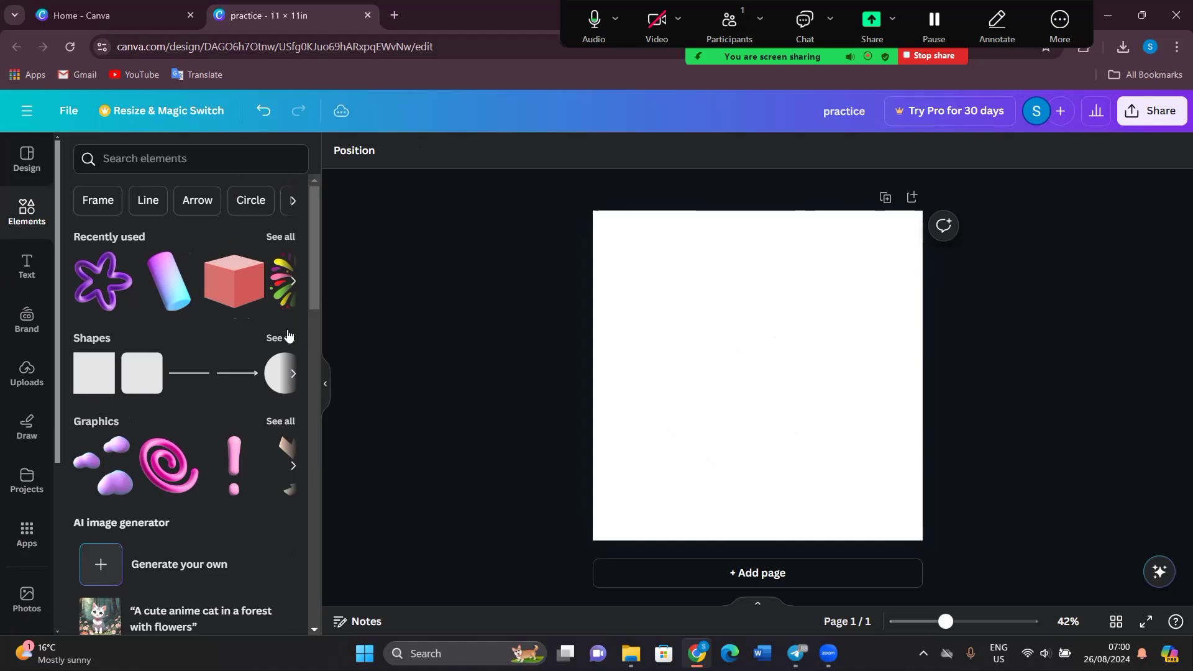
- Add a circle from the full shapes collection to the blank page
{"action": "left_click", "coordinate": [281, 338]}
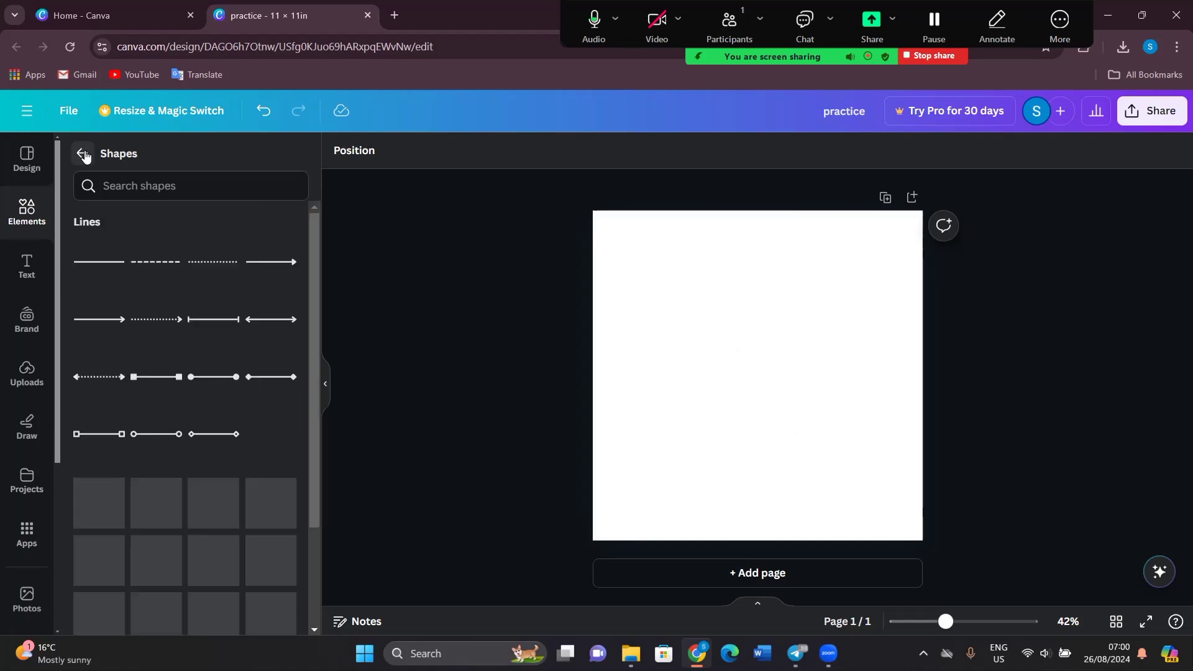
{"action": "scroll", "coordinate": [297, 428], "scroll_direction": "down", "scroll_amount": 7}
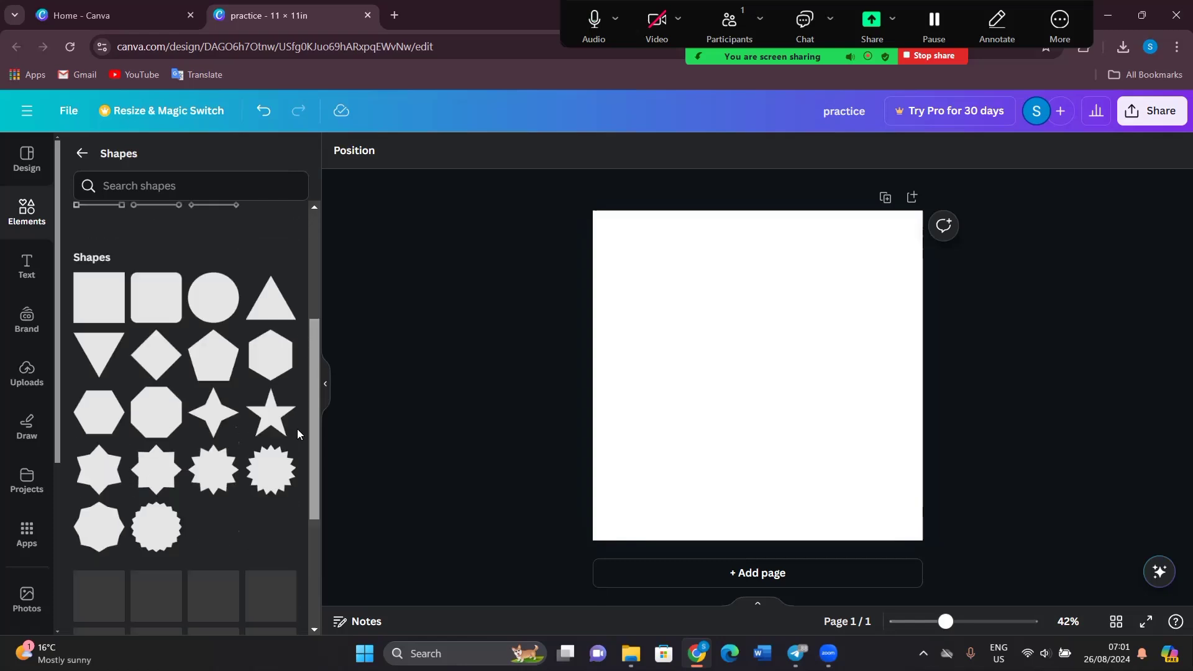
{"action": "scroll", "coordinate": [316, 384], "scroll_direction": "up", "scroll_amount": 3}
{"action": "scroll", "coordinate": [317, 376], "scroll_direction": "up", "scroll_amount": 2}
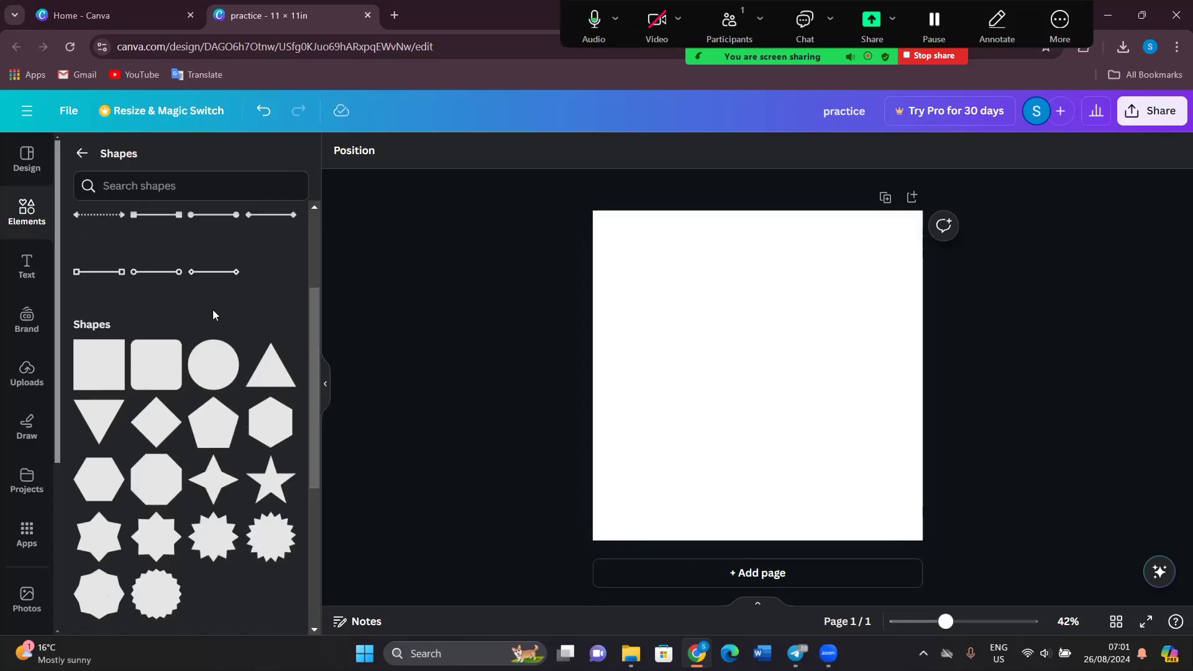
{"action": "left_click", "coordinate": [219, 367]}
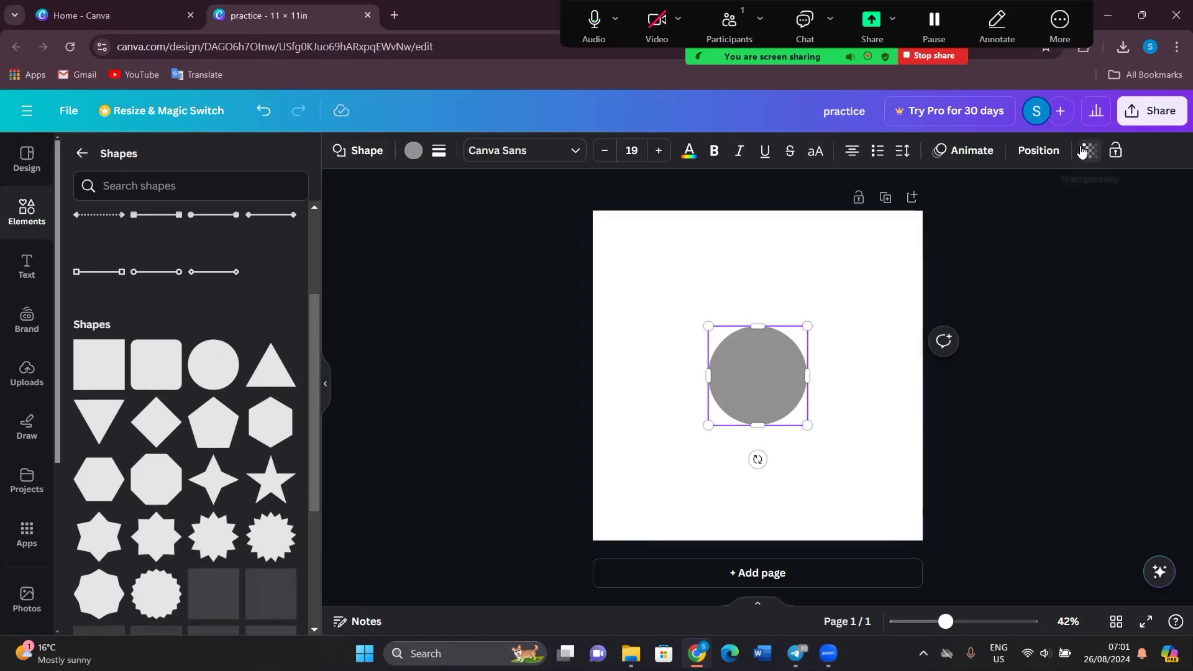
- Change the circle to a square and finally to an upright triangle
{"action": "left_click", "coordinate": [356, 151]}
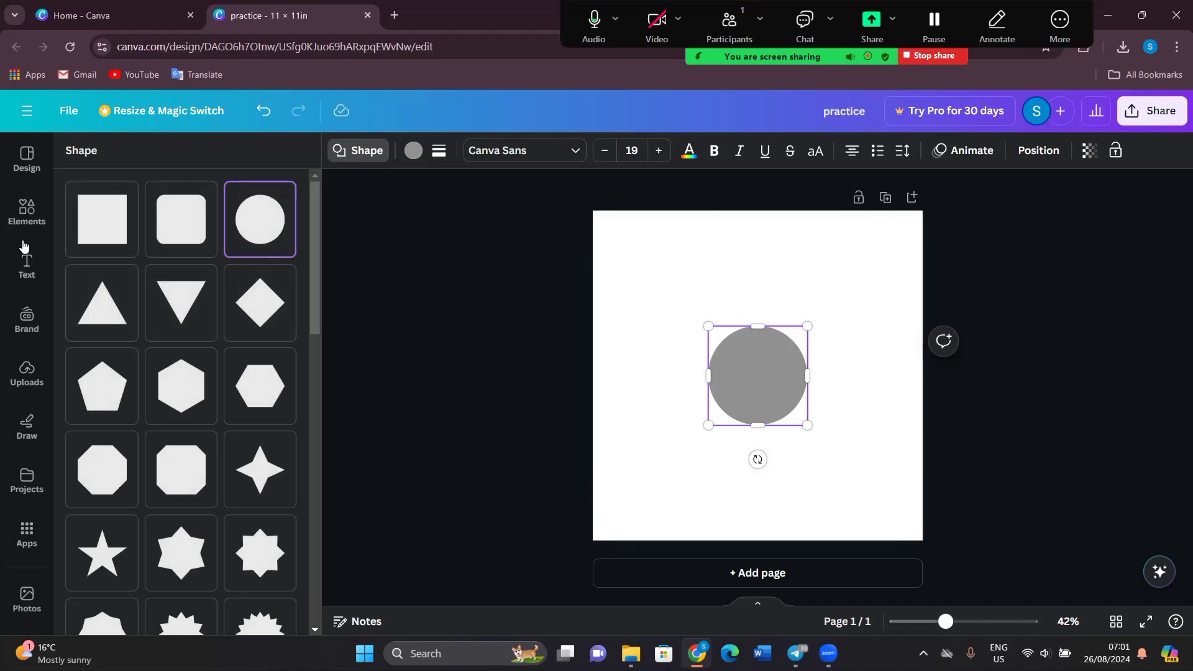
{"action": "left_click", "coordinate": [111, 232]}
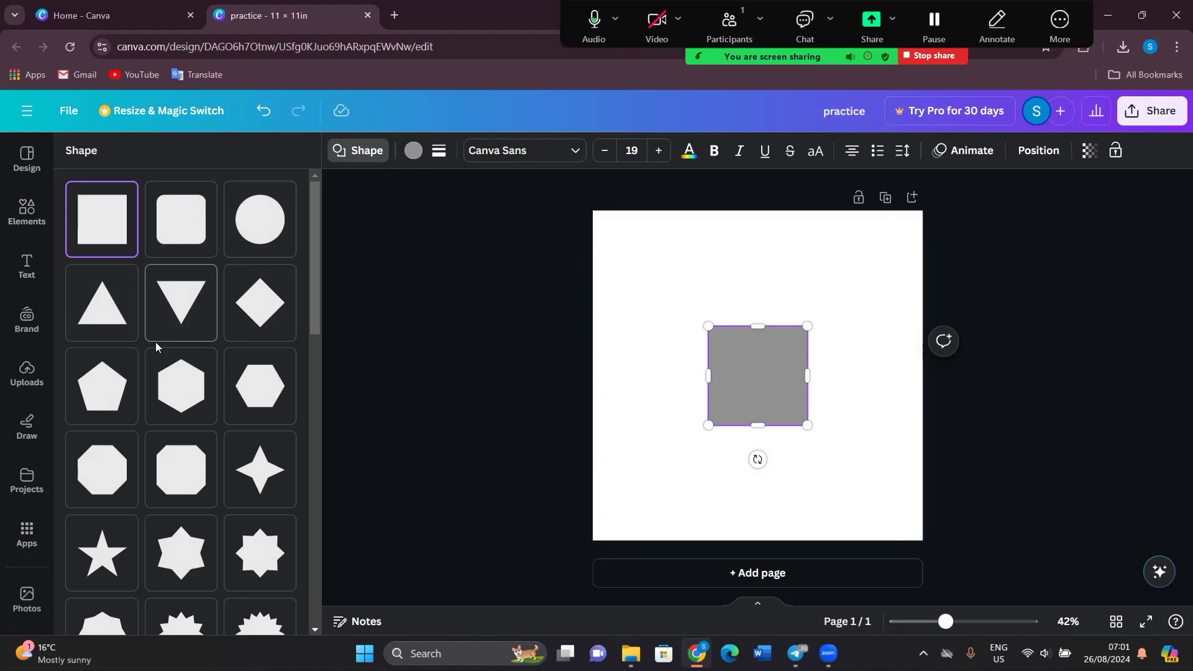
{"action": "left_click", "coordinate": [116, 303]}
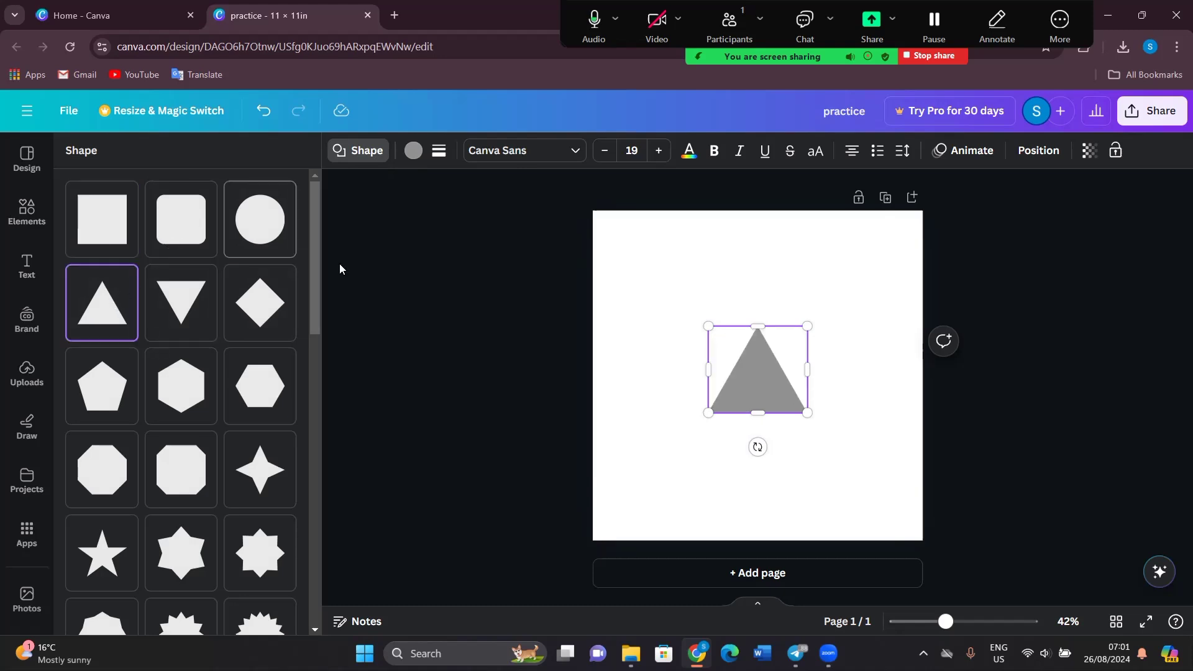
- Try transparent, black and grey fills on the triangle, and finish with the black-to-blue gradient fill
{"action": "left_click", "coordinate": [414, 150]}
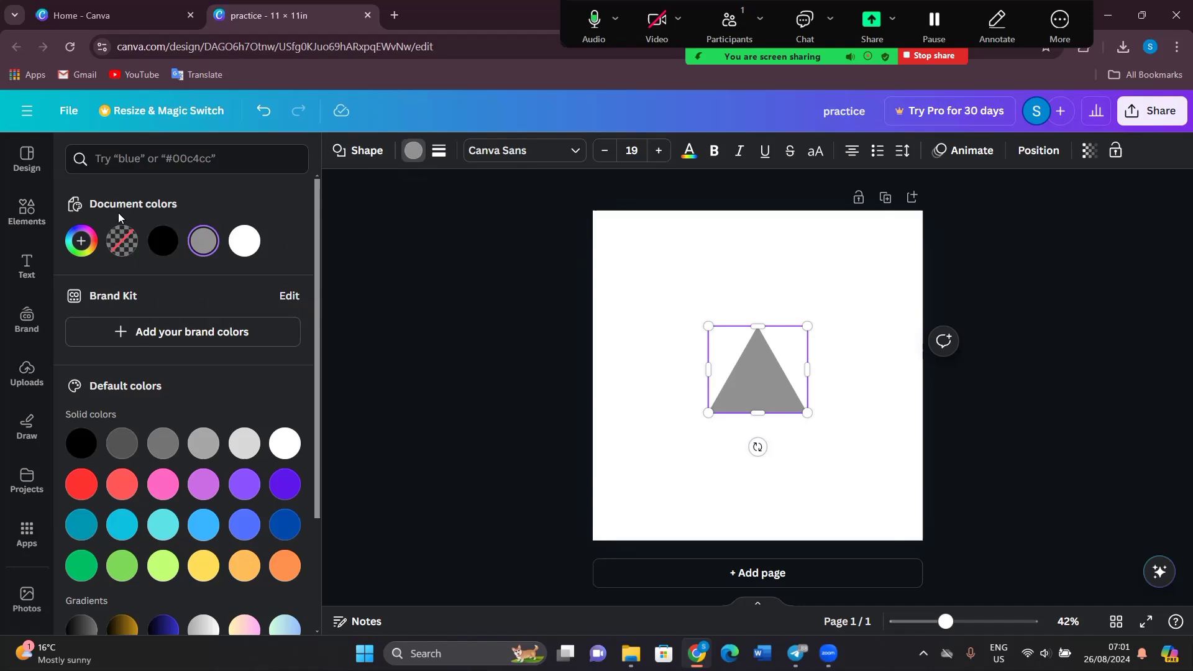
{"action": "left_click", "coordinate": [125, 242]}
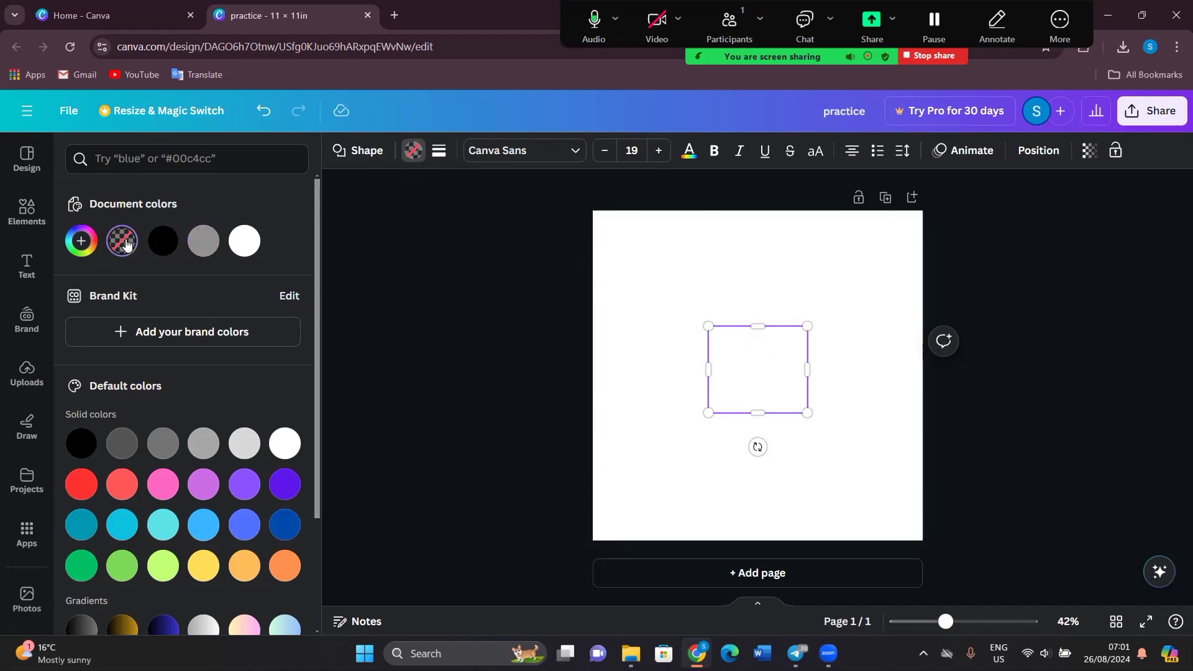
{"action": "left_click", "coordinate": [163, 241]}
{"action": "left_click", "coordinate": [209, 242]}
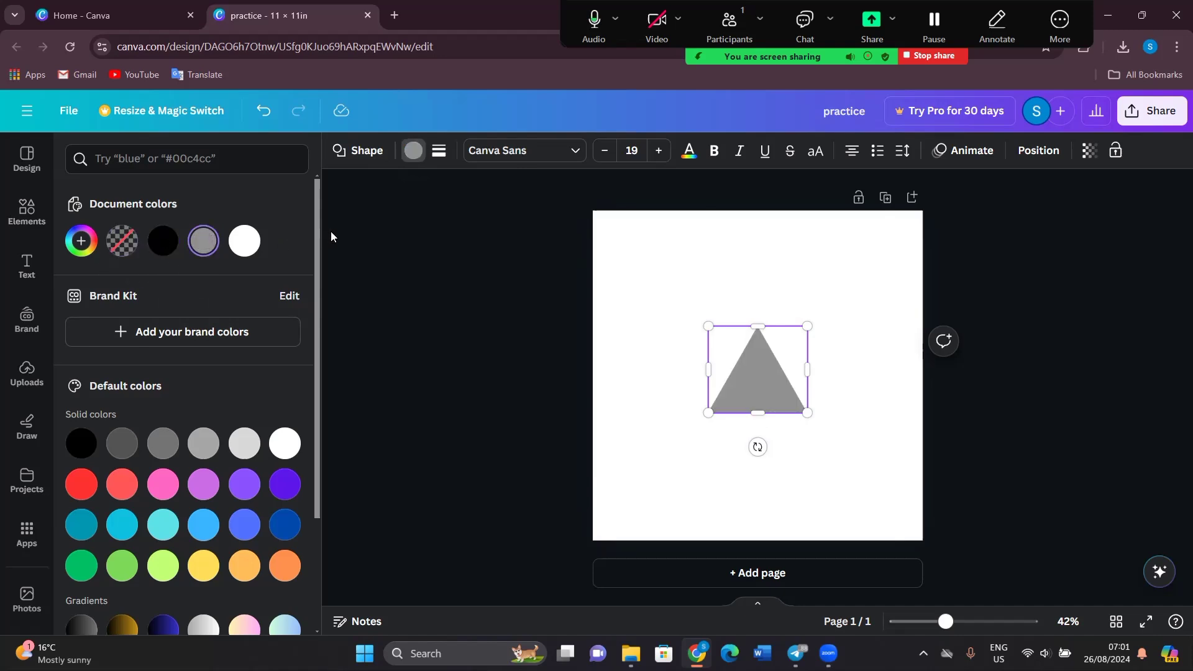
{"action": "scroll", "coordinate": [315, 230], "scroll_direction": "down", "scroll_amount": 3}
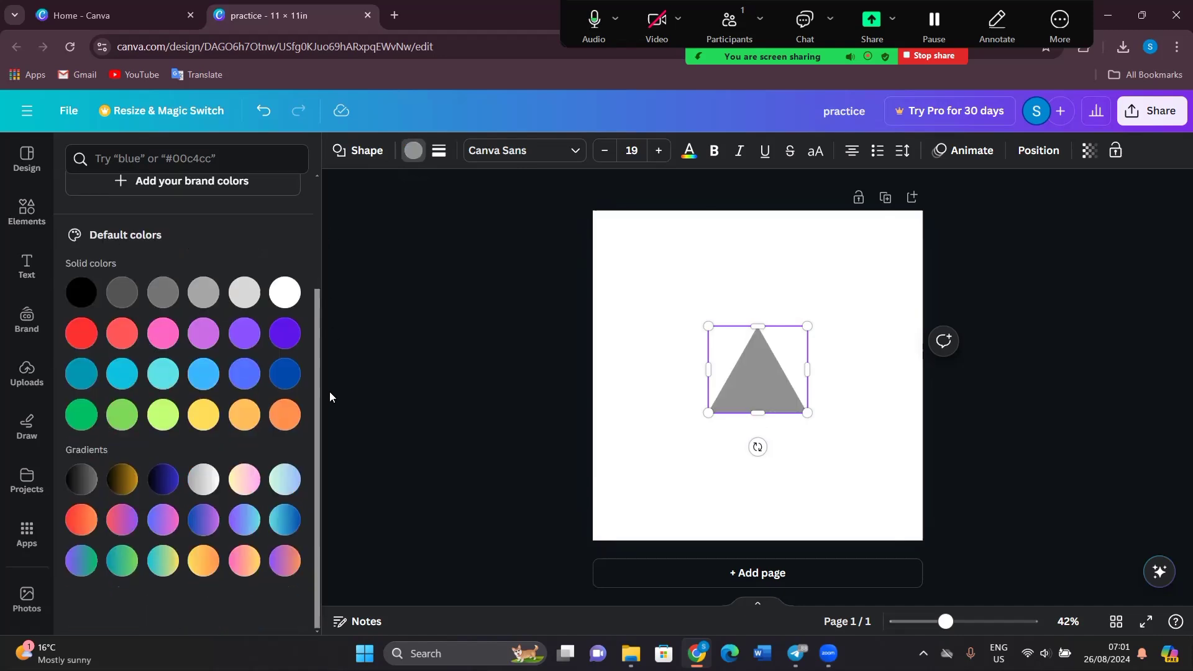
{"action": "left_click", "coordinate": [163, 479]}
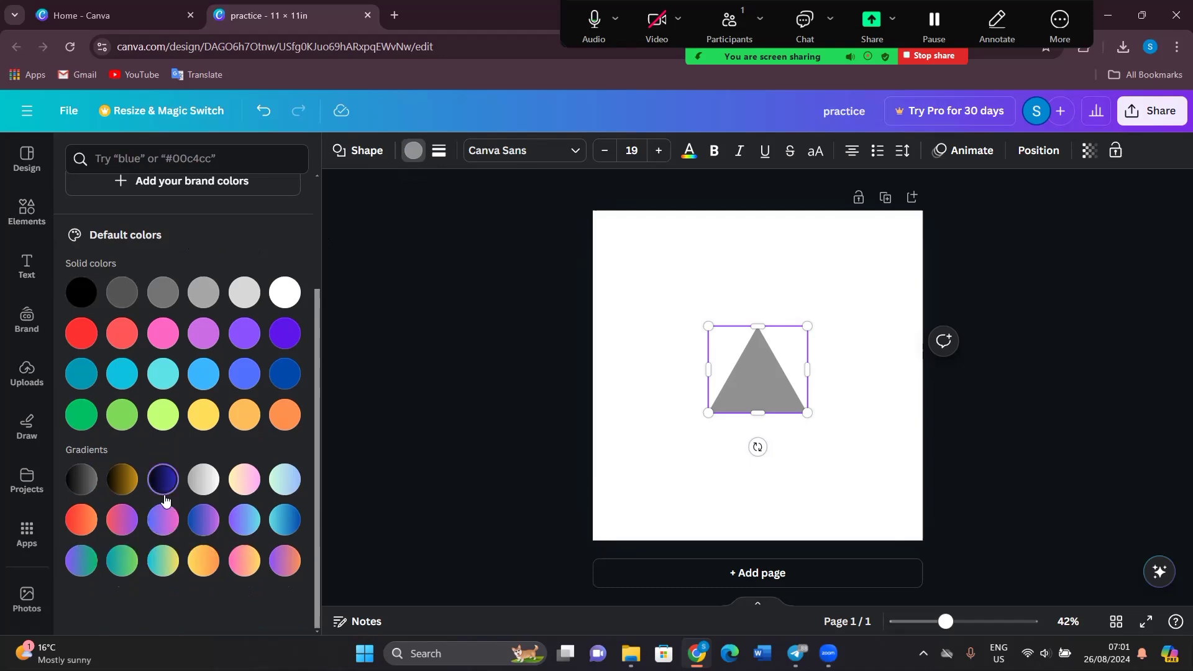
- Give the triangle a solid border of weight 8 and set its corner rounding to 100
{"action": "left_click", "coordinate": [439, 151]}
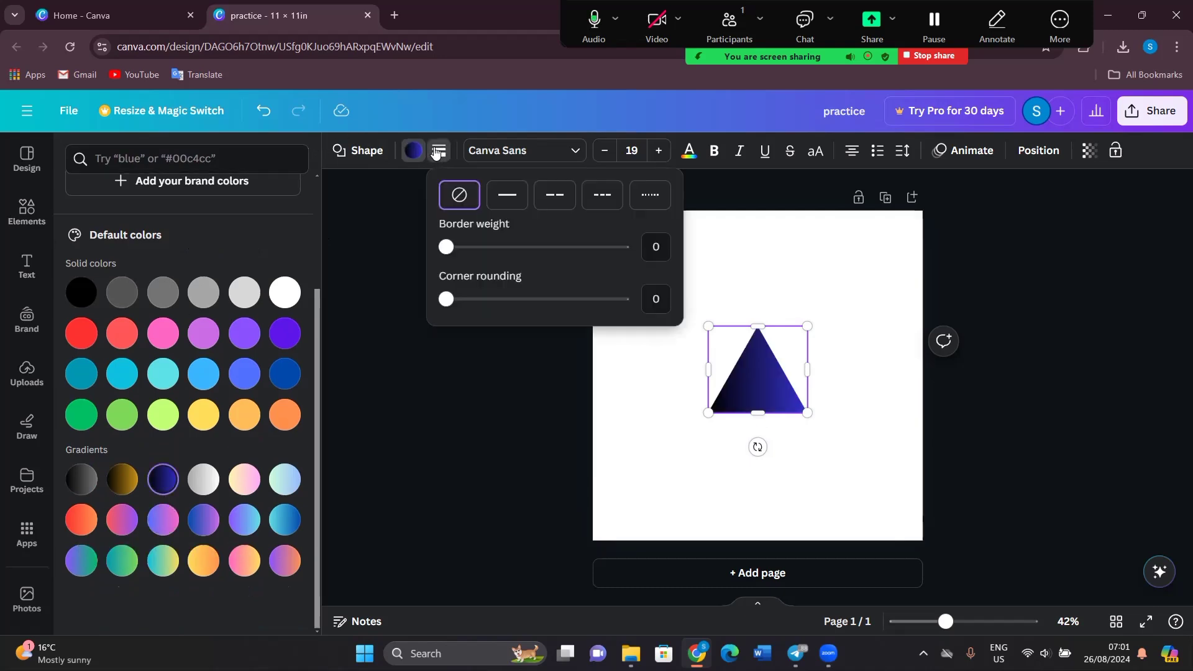
{"action": "left_click", "coordinate": [506, 205]}
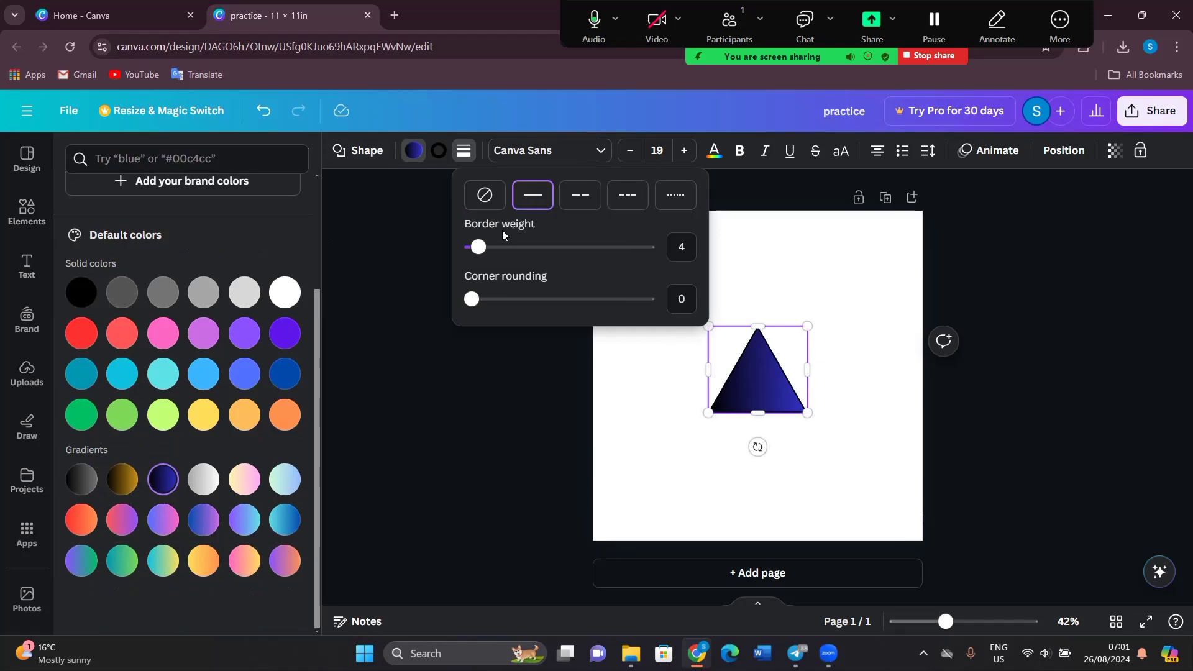
{"action": "left_click_drag", "start_coordinate": [482, 251], "coordinate": [477, 300]}
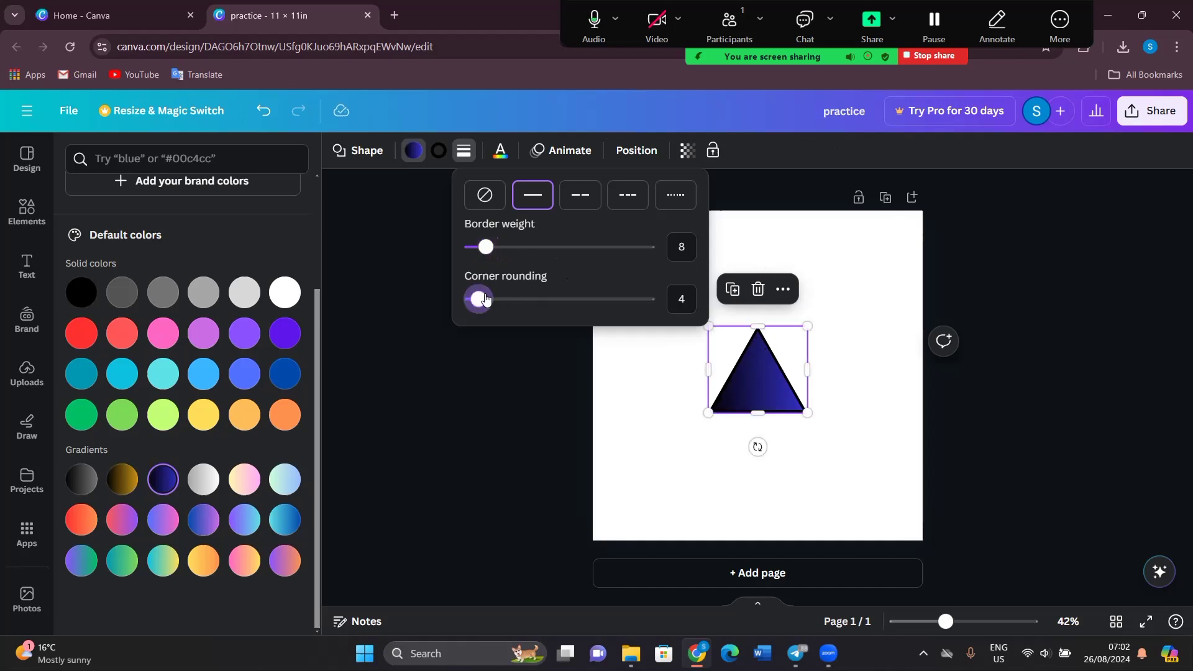
{"action": "left_click_drag", "start_coordinate": [479, 298], "coordinate": [662, 308]}
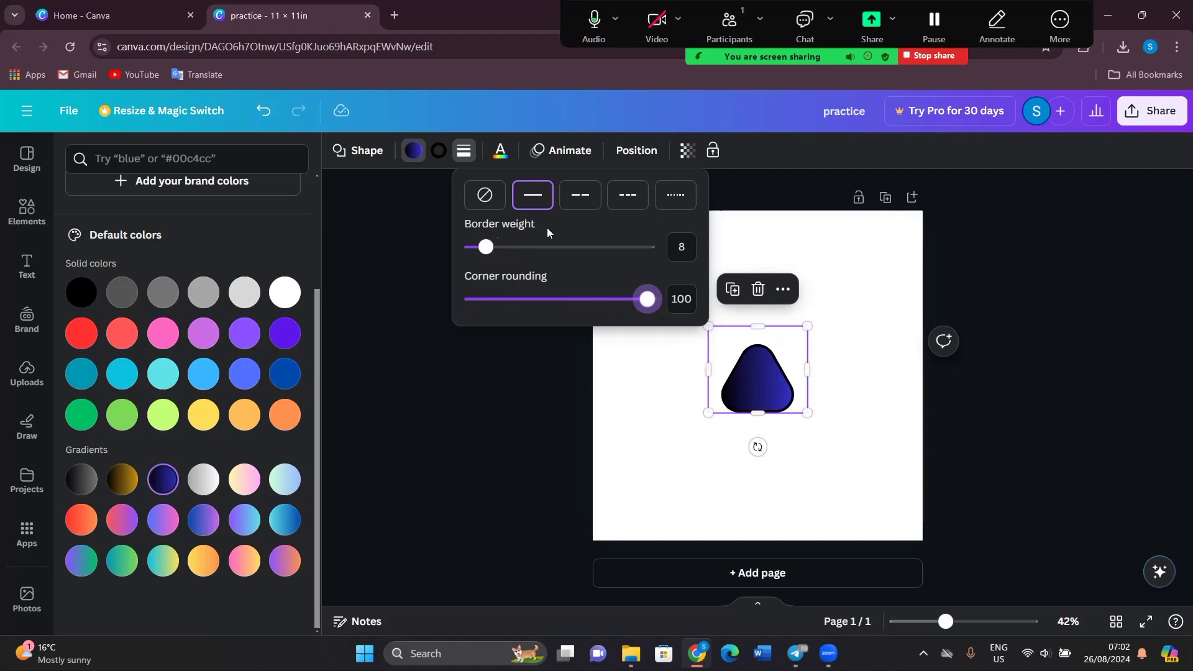
- Change the triangle's border to long dashes with weight 26, and enlarge the triangle to roughly twice its size
{"action": "left_click", "coordinate": [569, 198]}
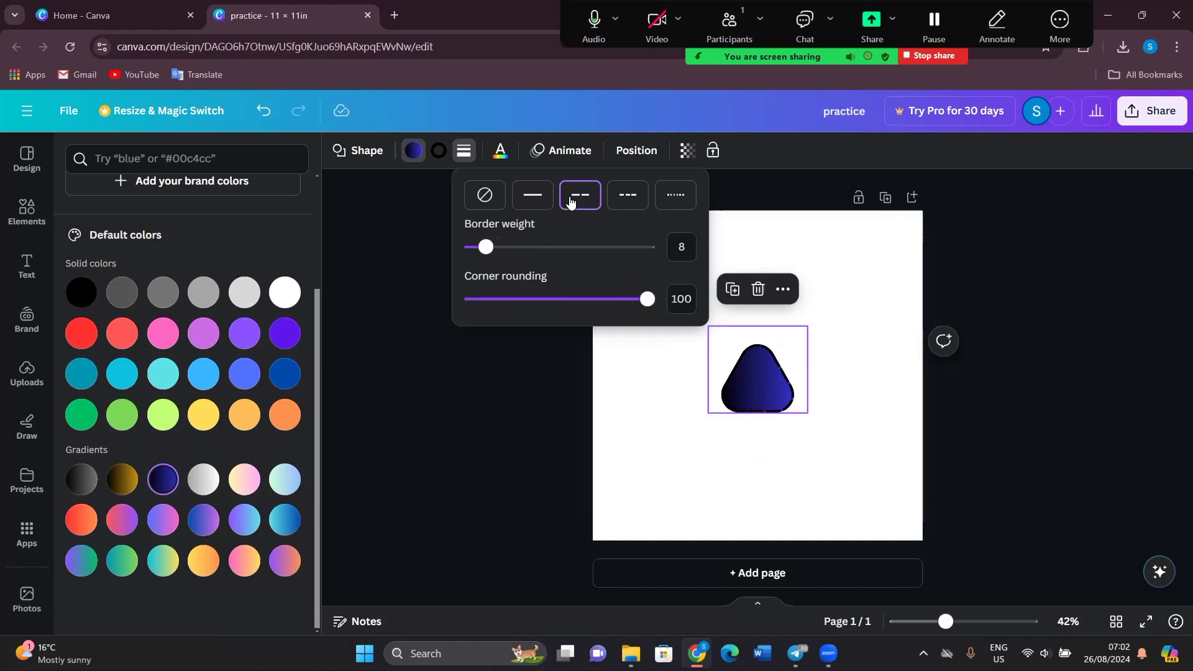
{"action": "left_click_drag", "start_coordinate": [487, 251], "coordinate": [519, 251]}
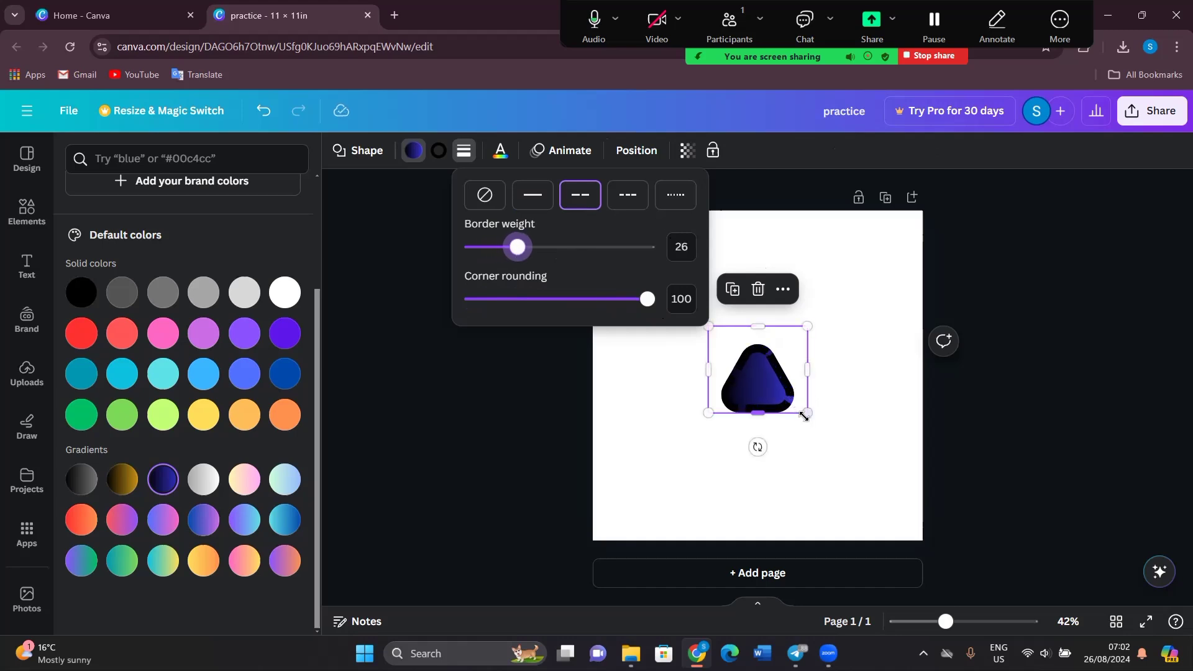
{"action": "left_click_drag", "start_coordinate": [807, 412], "coordinate": [915, 500]}
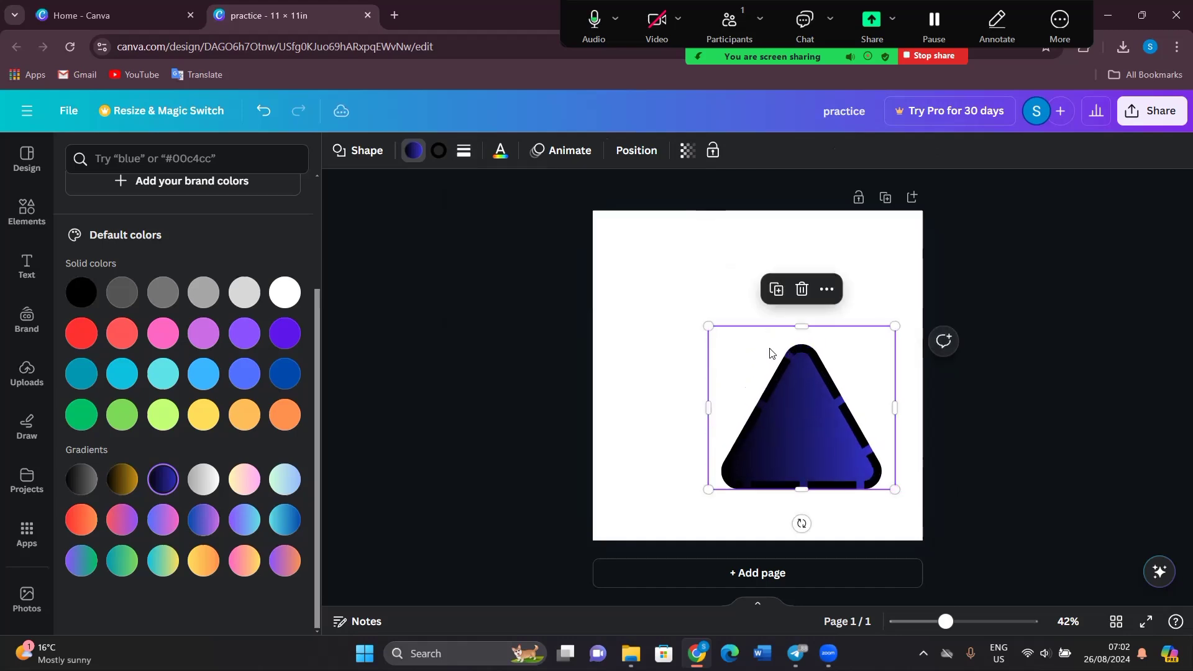
- Try the short-dashed, dotted and solid border styles on the triangle, and finally remove its border
{"action": "left_click", "coordinate": [463, 152]}
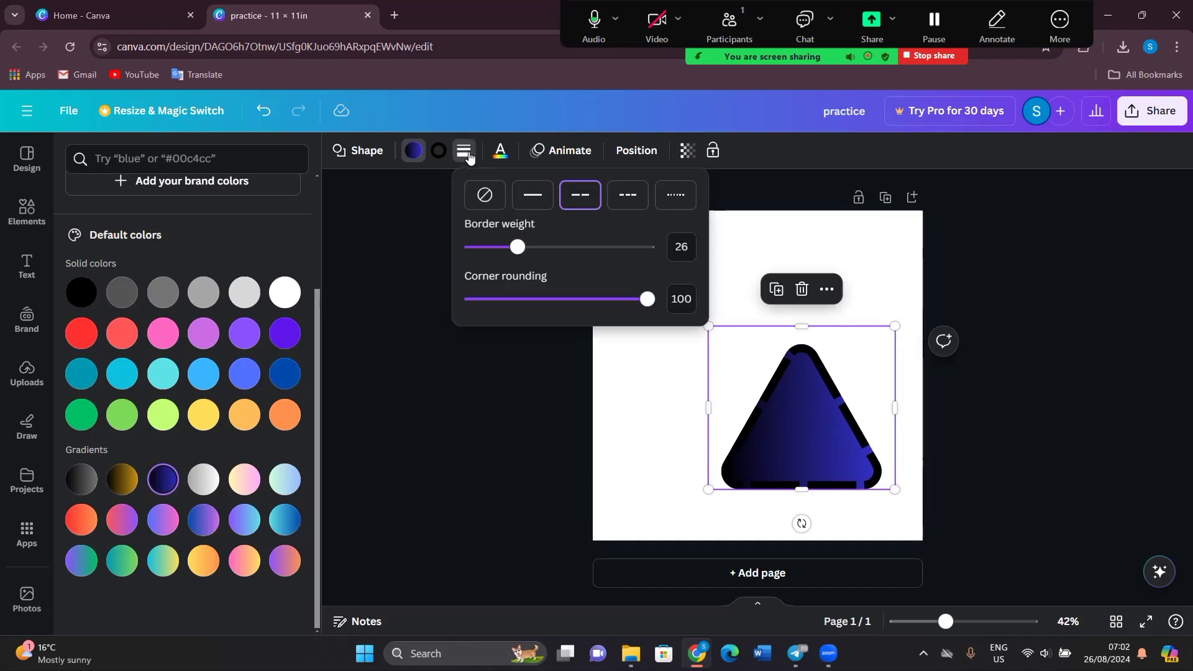
{"action": "left_click", "coordinate": [624, 210]}
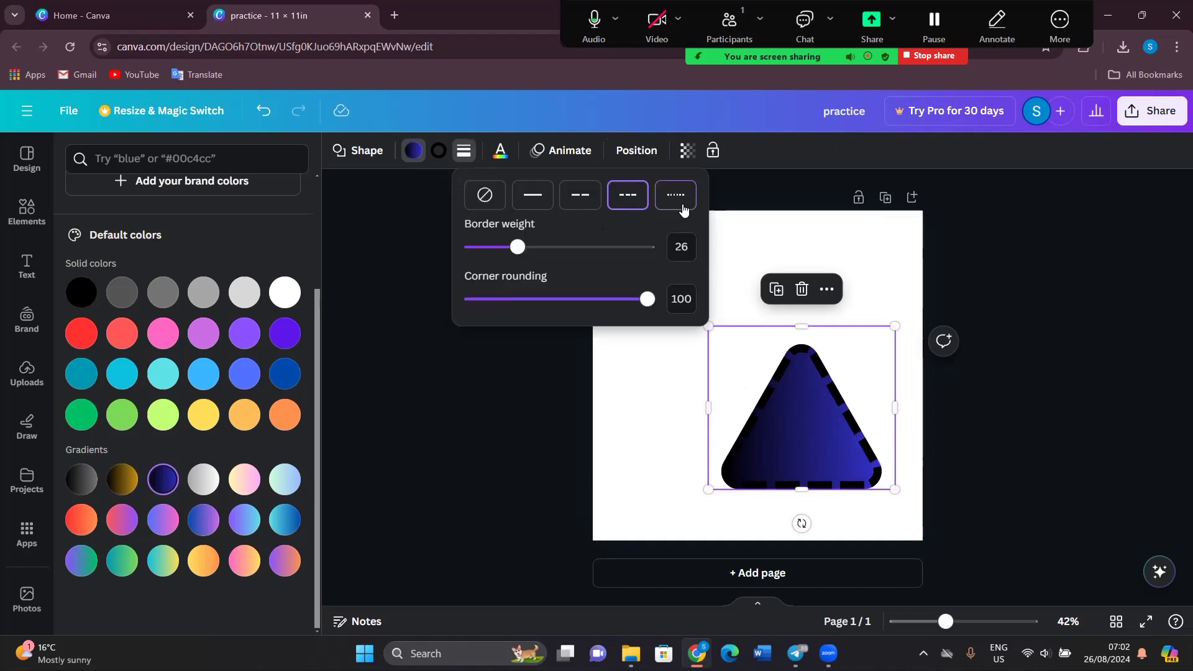
{"action": "left_click", "coordinate": [676, 203]}
{"action": "left_click", "coordinate": [538, 200]}
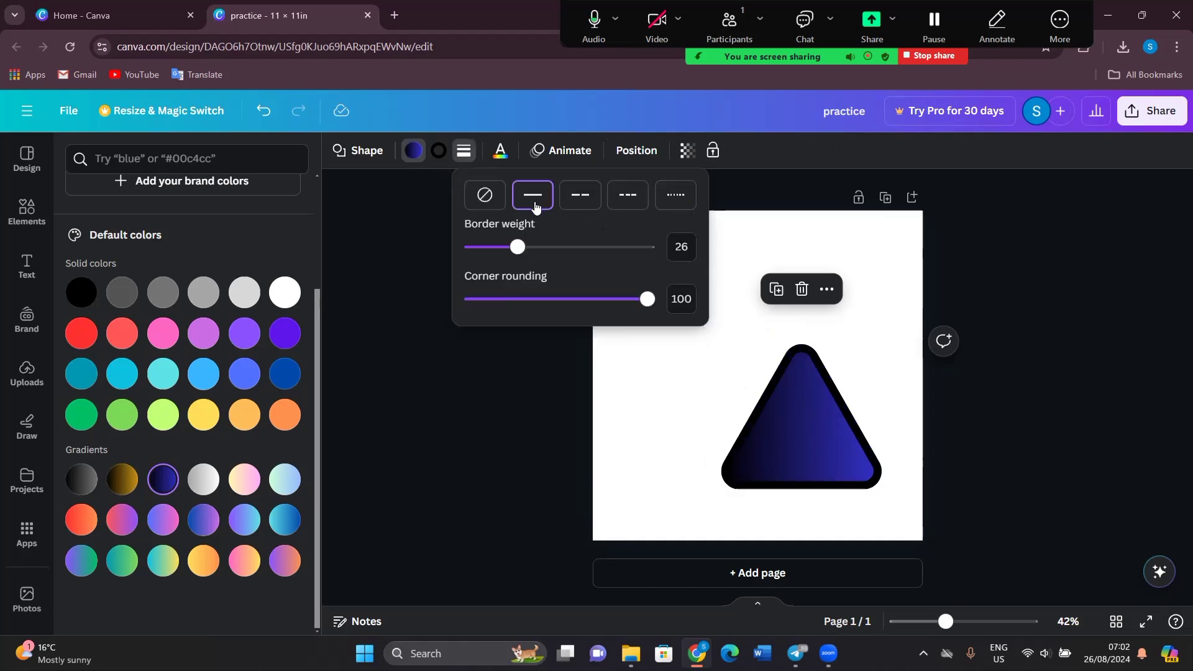
{"action": "left_click", "coordinate": [479, 200]}
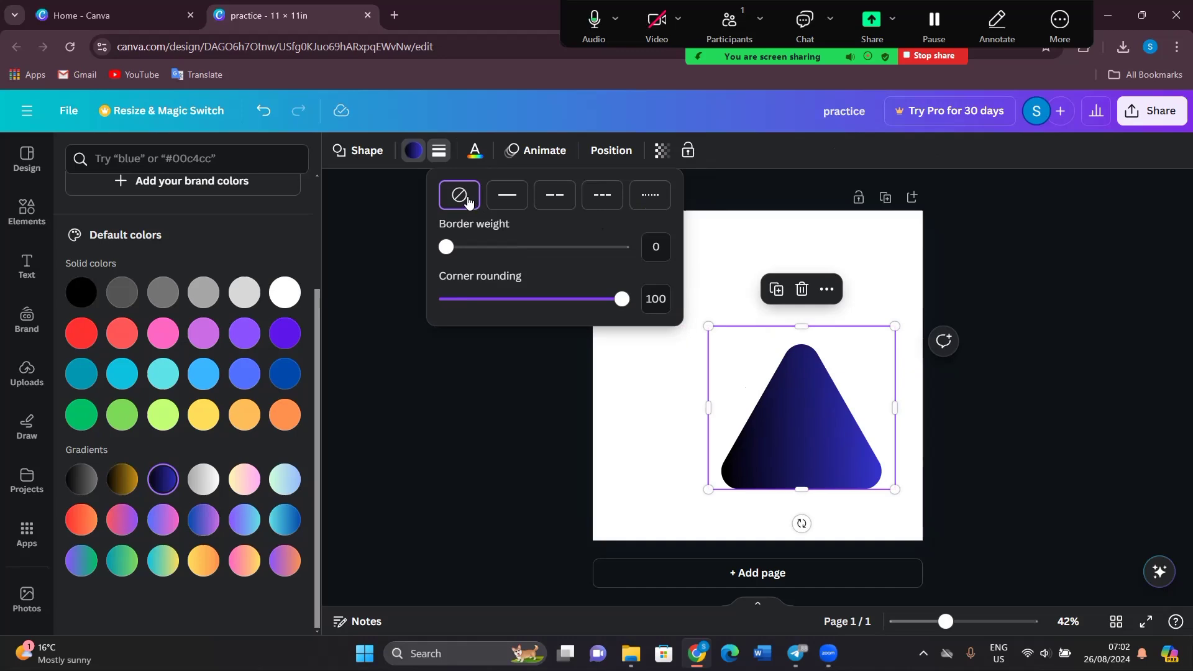
{"action": "left_click", "coordinate": [658, 391]}
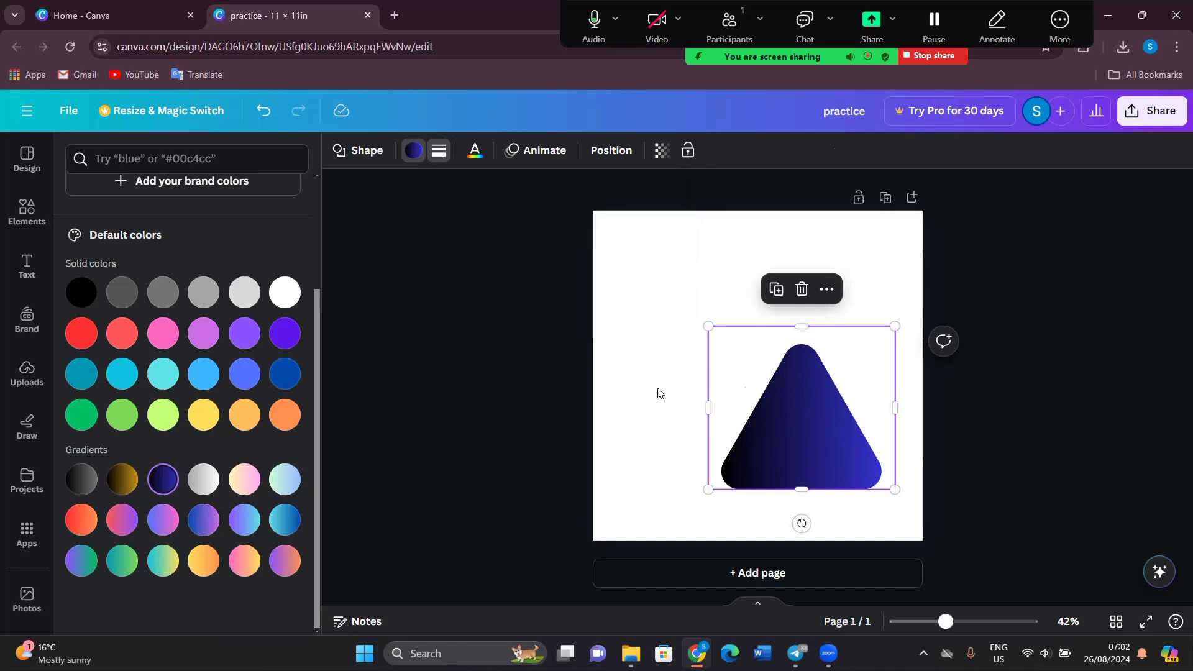
- Add the text "the" inside the triangle
{"action": "left_click", "coordinate": [789, 420]}
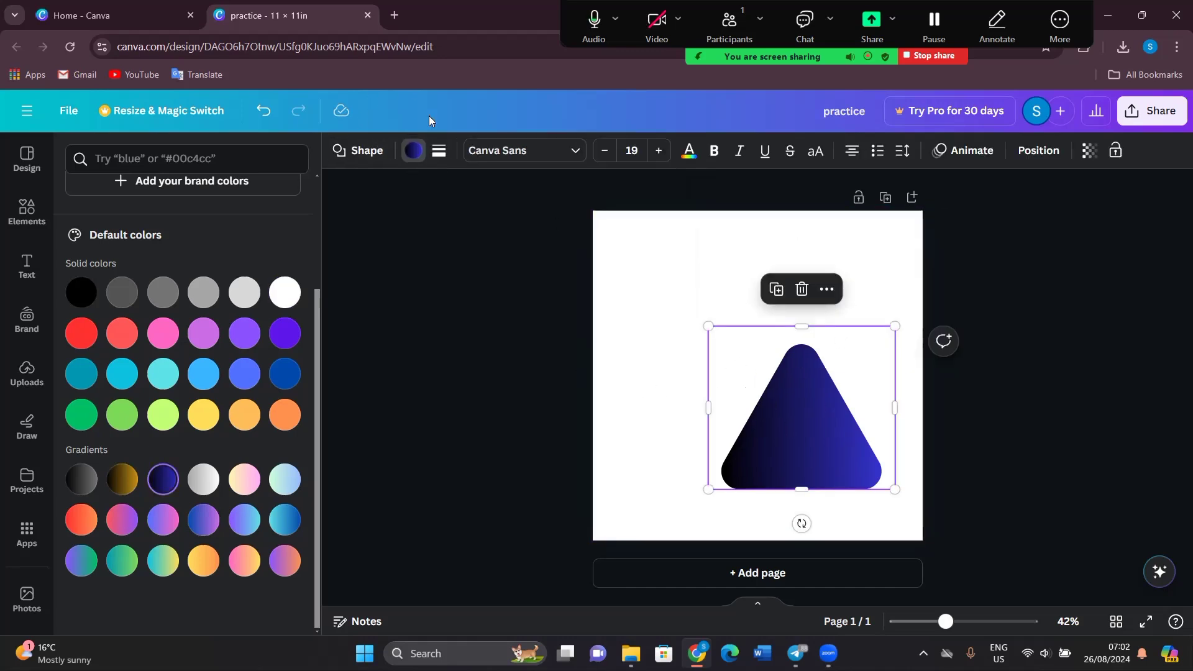
{"action": "left_click", "coordinate": [525, 151]}
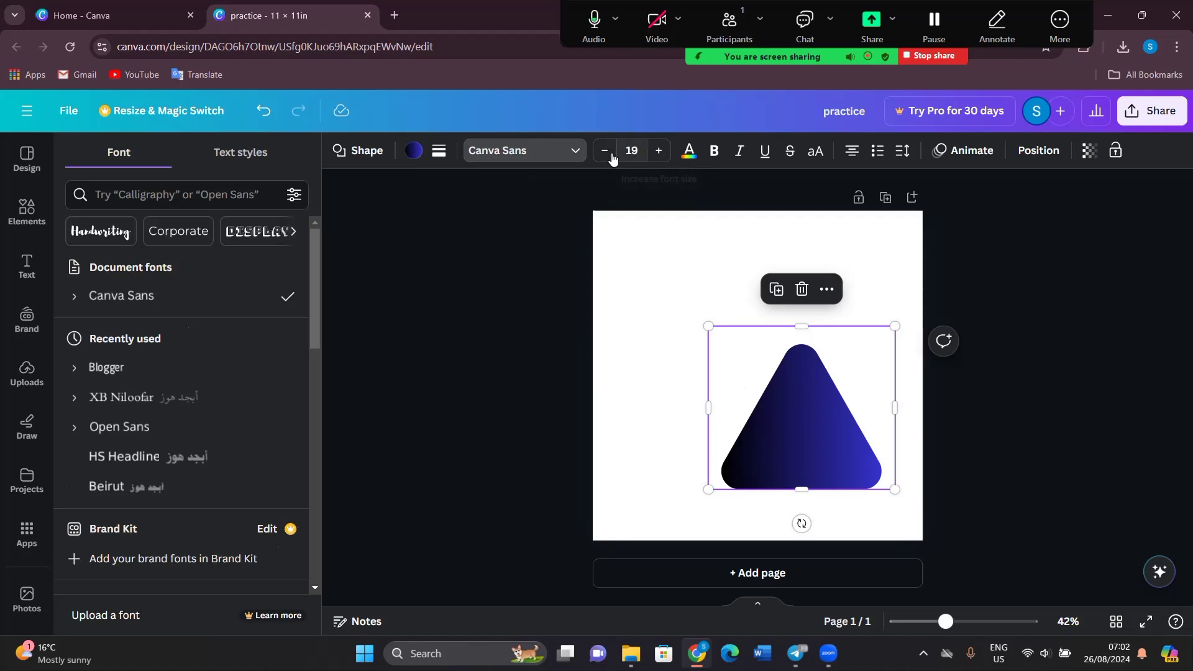
{"action": "left_click", "coordinate": [788, 399]}
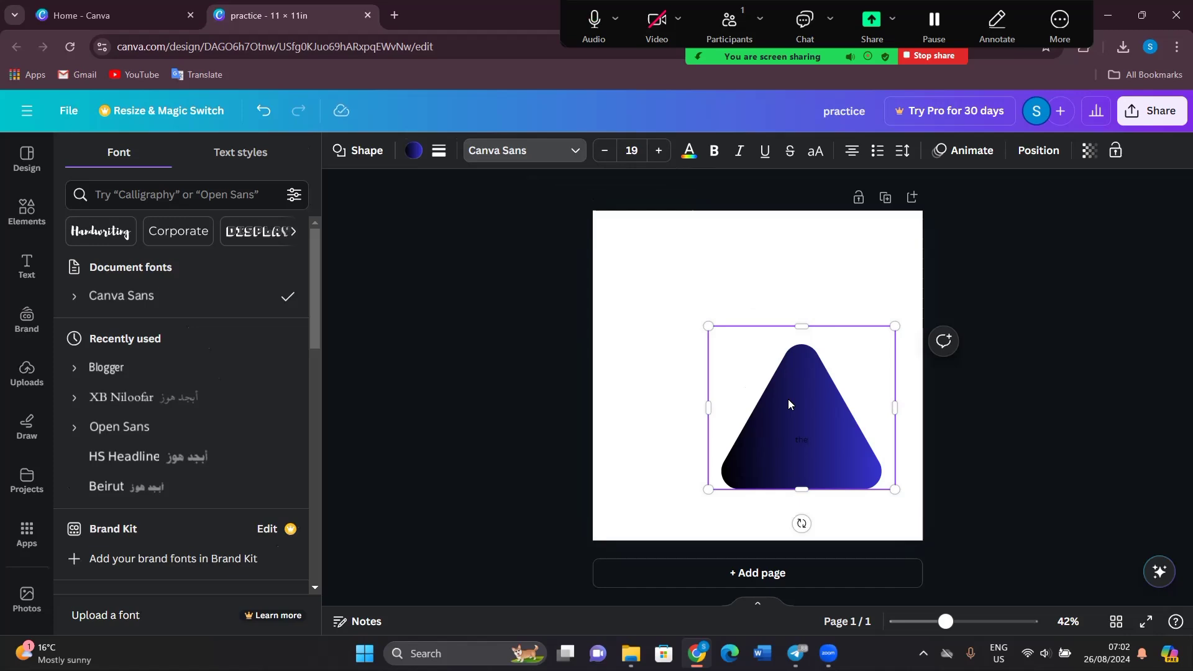
- Change the font of the triangle's text "the" to Blogger
{"action": "left_click", "coordinate": [988, 621]}
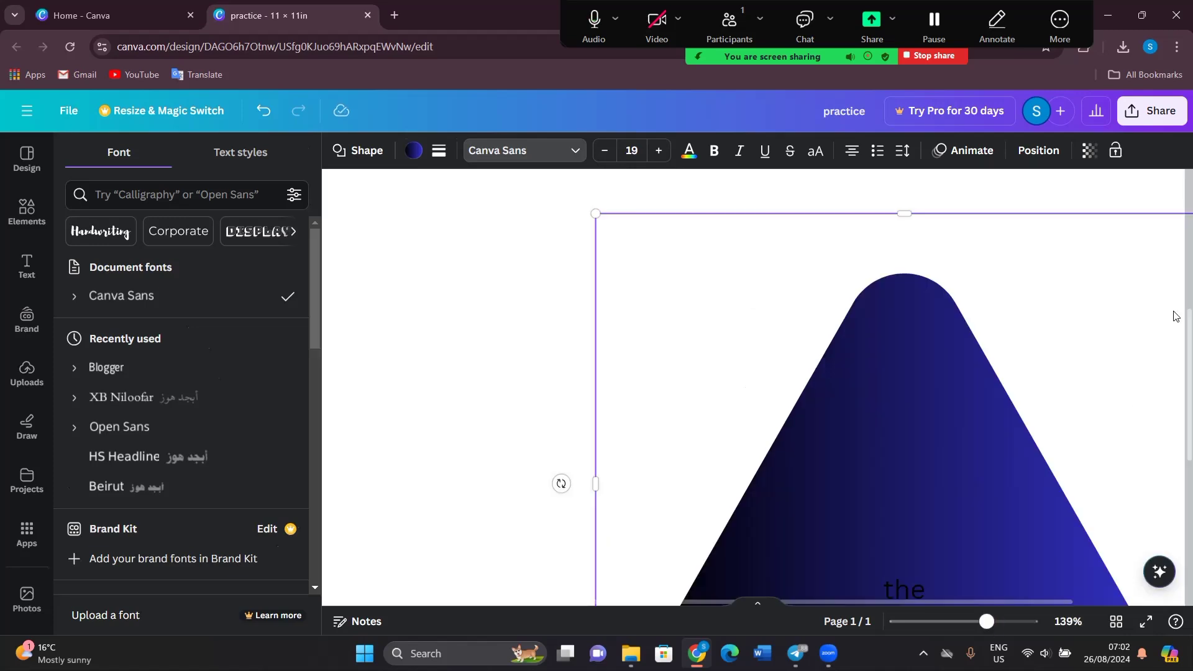
{"action": "scroll", "coordinate": [1171, 416], "scroll_direction": "down", "scroll_amount": 5}
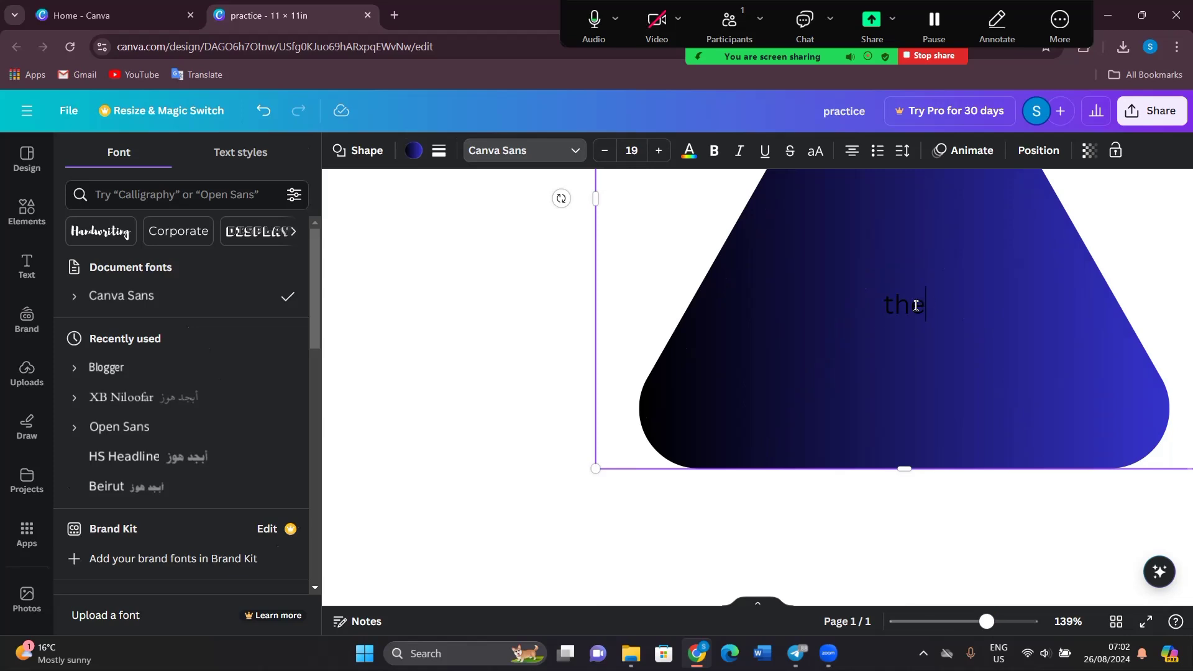
{"action": "left_click_drag", "start_coordinate": [916, 306], "coordinate": [881, 306]}
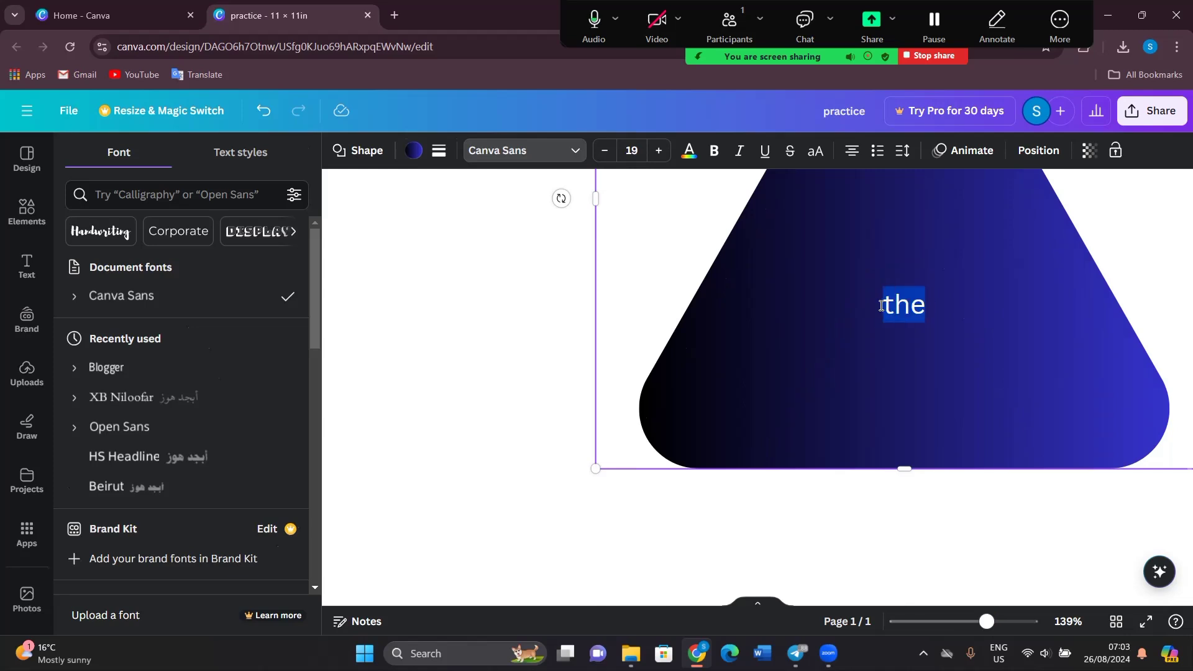
{"action": "left_click", "coordinate": [541, 157]}
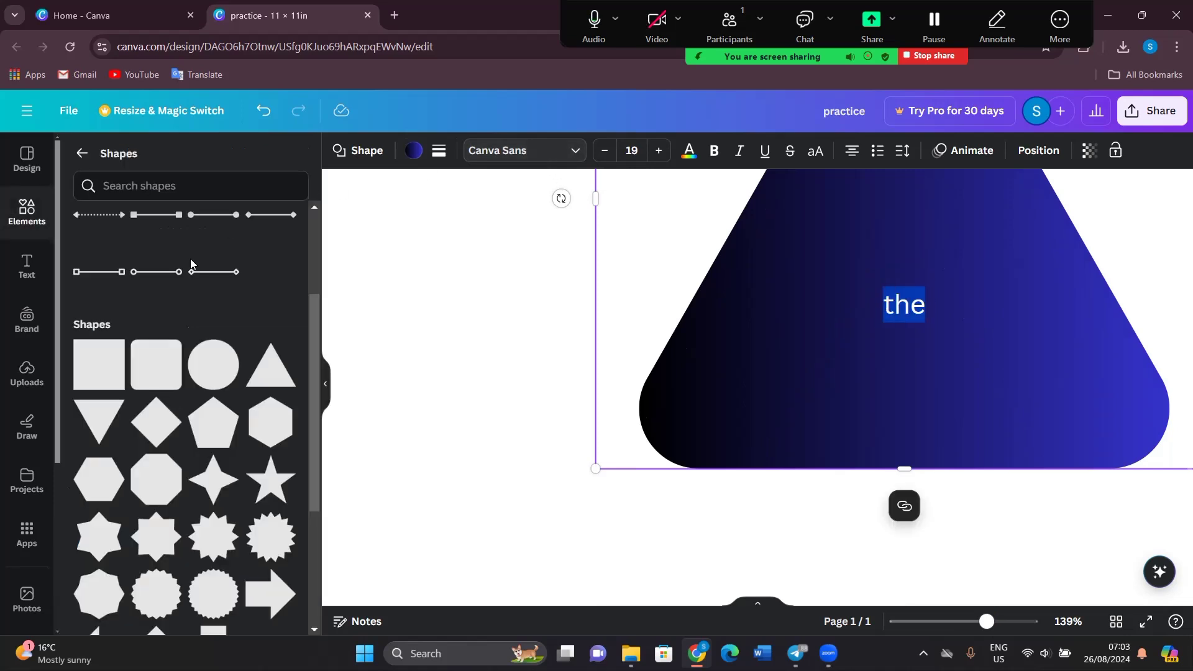
{"action": "left_click", "coordinate": [489, 155]}
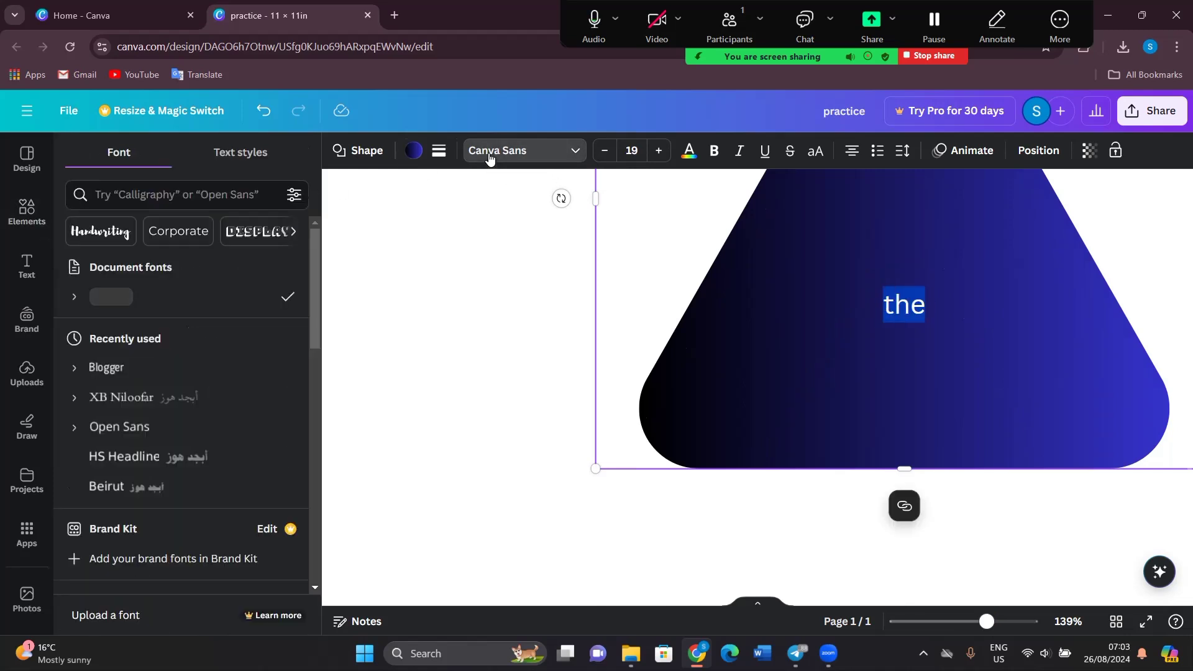
{"action": "left_click", "coordinate": [132, 372]}
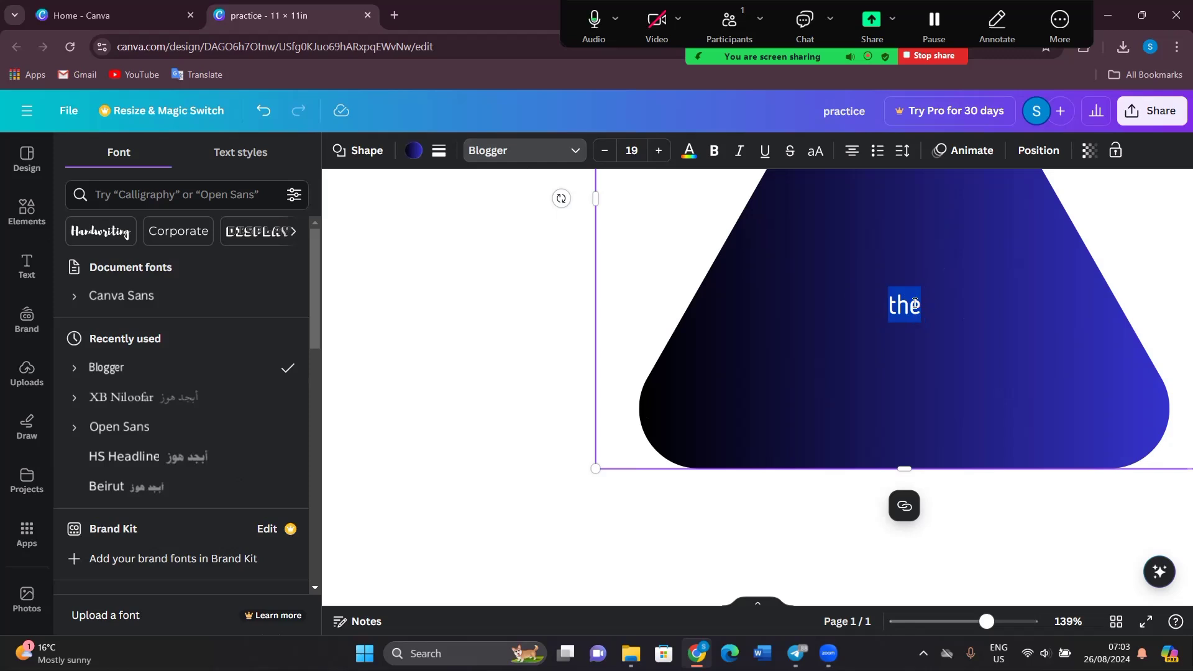
- Set the colour of the triangle's text to white (#ffffff)
{"action": "left_click", "coordinate": [685, 154]}
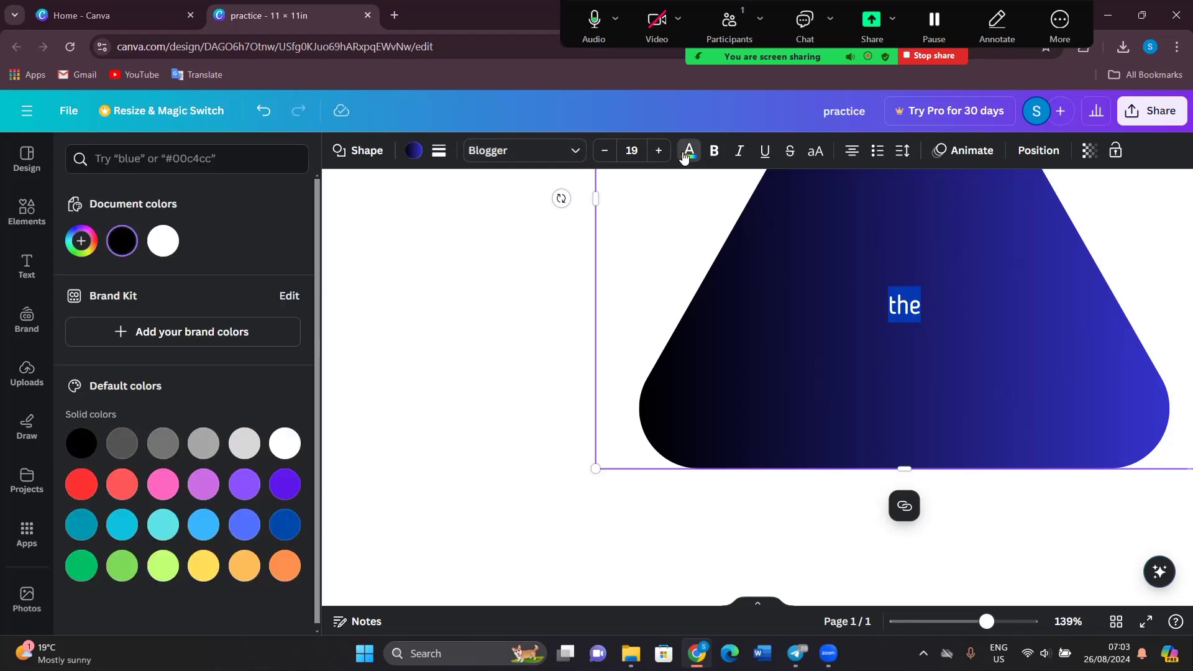
{"action": "left_click", "coordinate": [166, 243]}
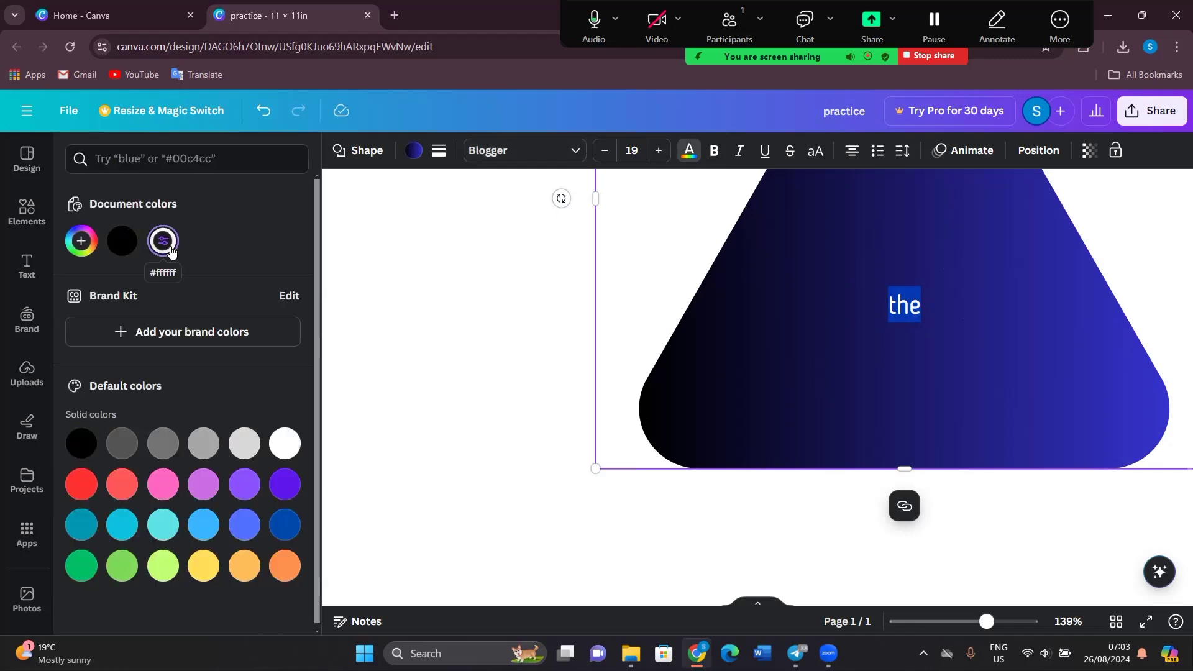
{"action": "left_click", "coordinate": [504, 298]}
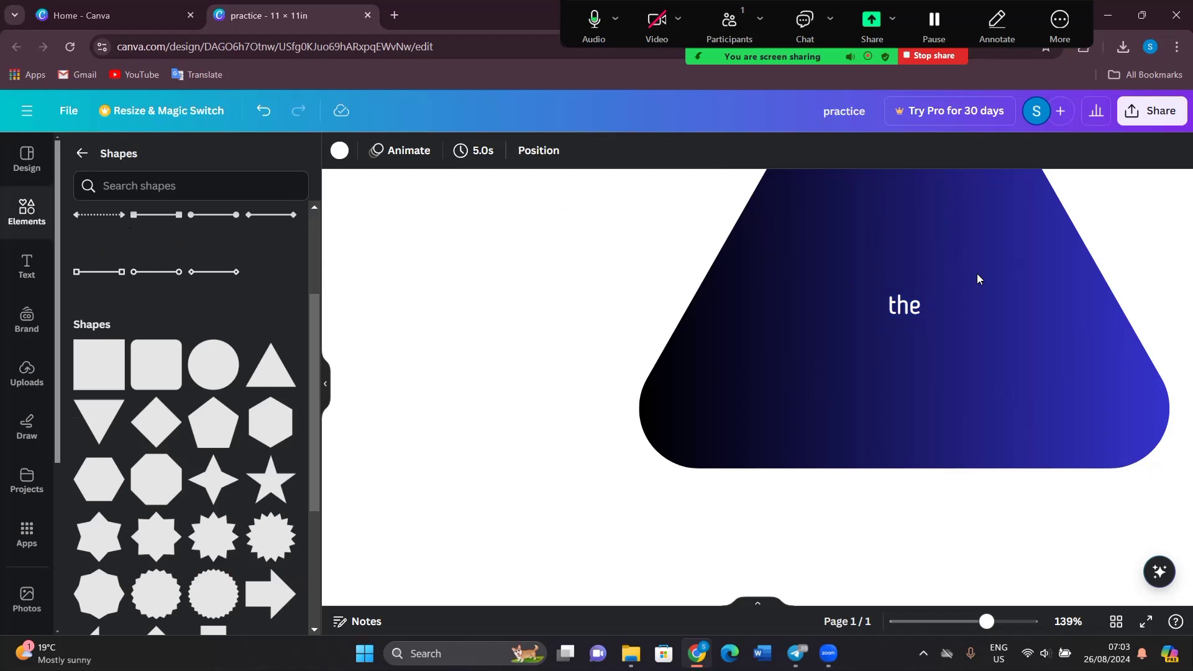
- Increase the font size of the word "the" in the triangle to 49 and make it bold
{"action": "left_click", "coordinate": [913, 309]}
{"action": "left_click", "coordinate": [919, 309]}
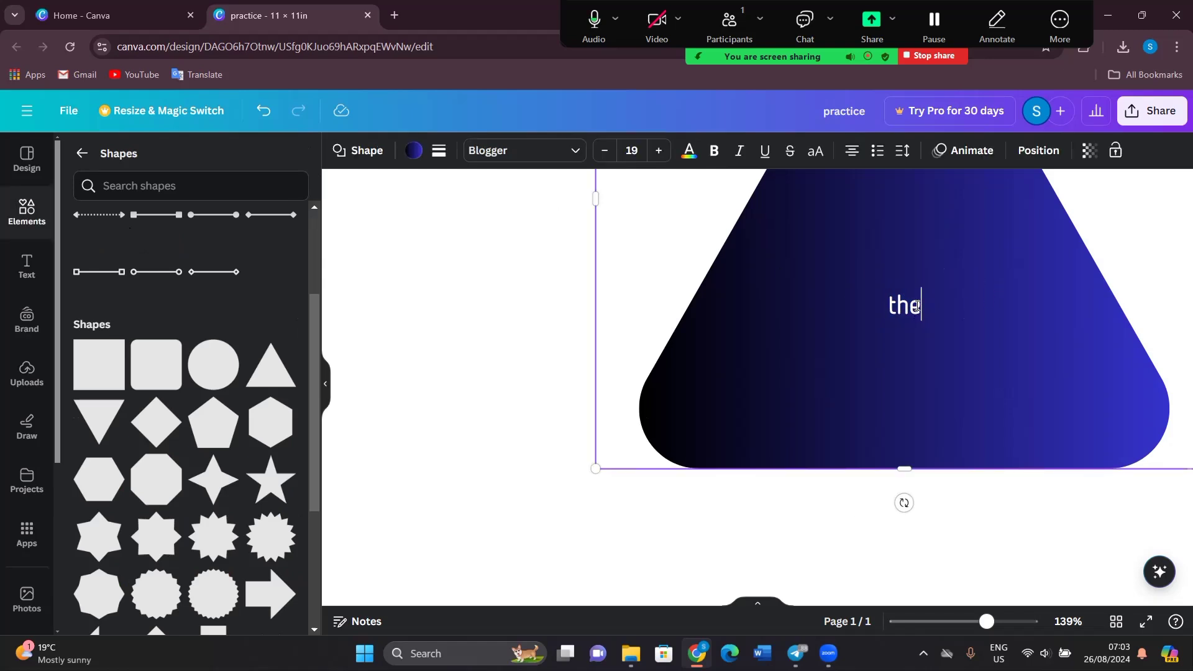
{"action": "left_click_drag", "start_coordinate": [919, 309], "coordinate": [890, 309]}
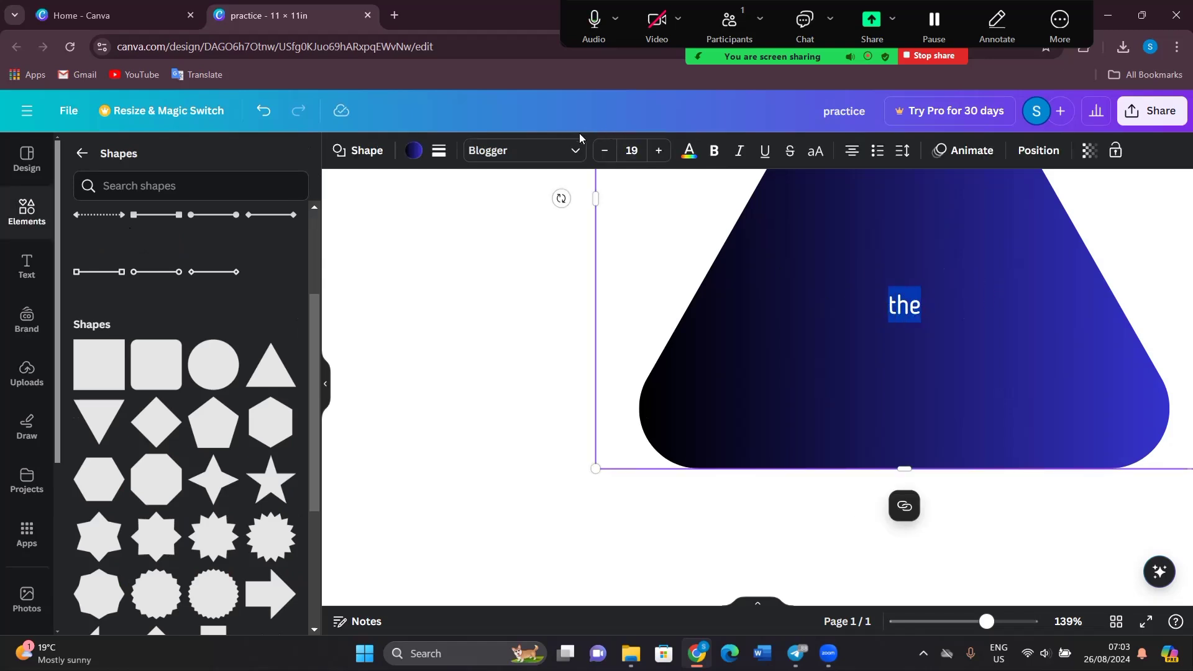
{"action": "left_click", "coordinate": [656, 156]}
{"action": "left_click", "coordinate": [656, 156]}
{"action": "left_click", "coordinate": [656, 156]}
{"action": "left_click", "coordinate": [656, 156]}
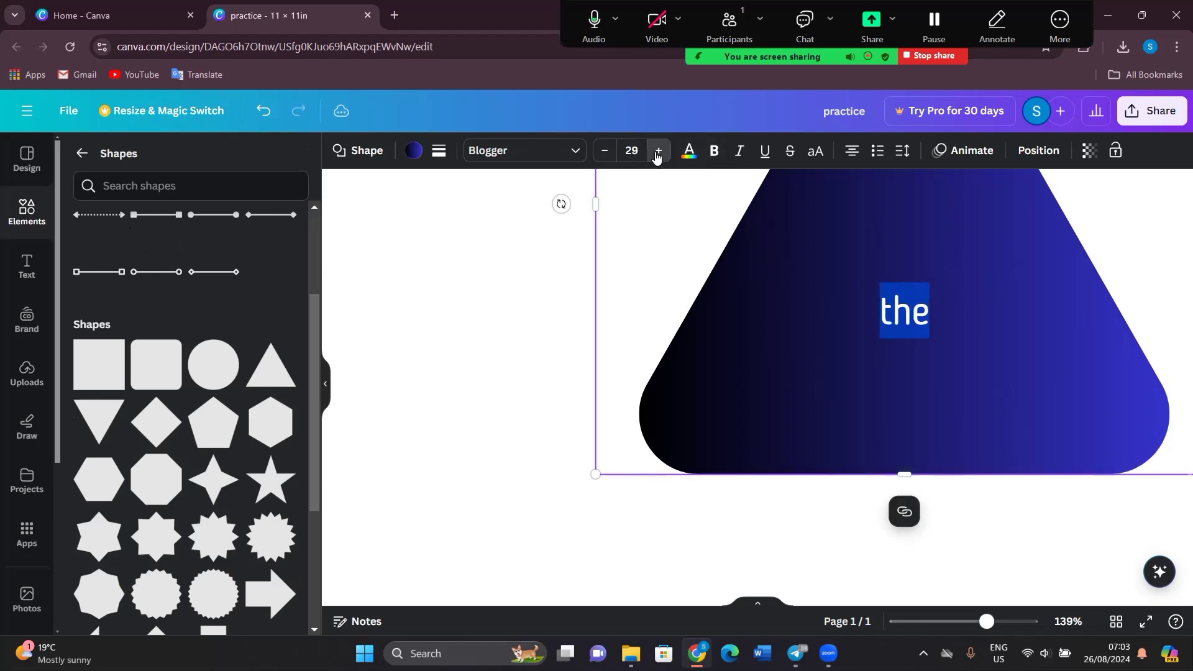
{"action": "left_click", "coordinate": [656, 156]}
{"action": "left_click", "coordinate": [656, 155]}
{"action": "left_click", "coordinate": [656, 156]}
{"action": "left_click", "coordinate": [656, 156]}
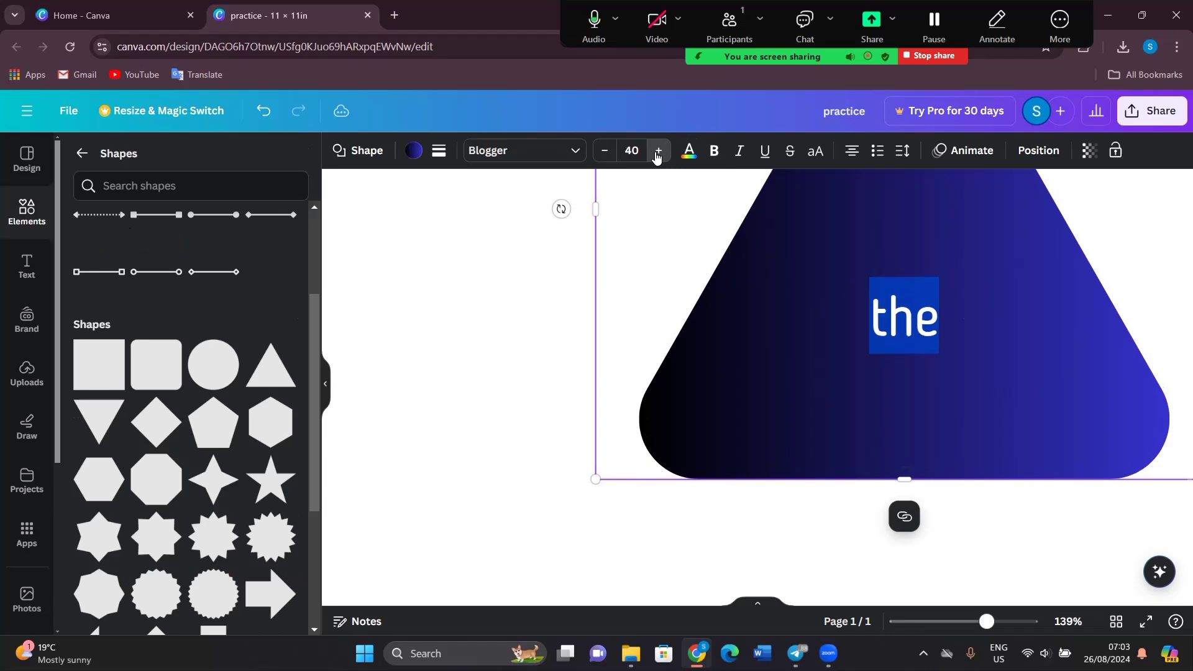
{"action": "left_click", "coordinate": [656, 155]}
{"action": "left_click", "coordinate": [656, 156]}
{"action": "left_click", "coordinate": [656, 155]}
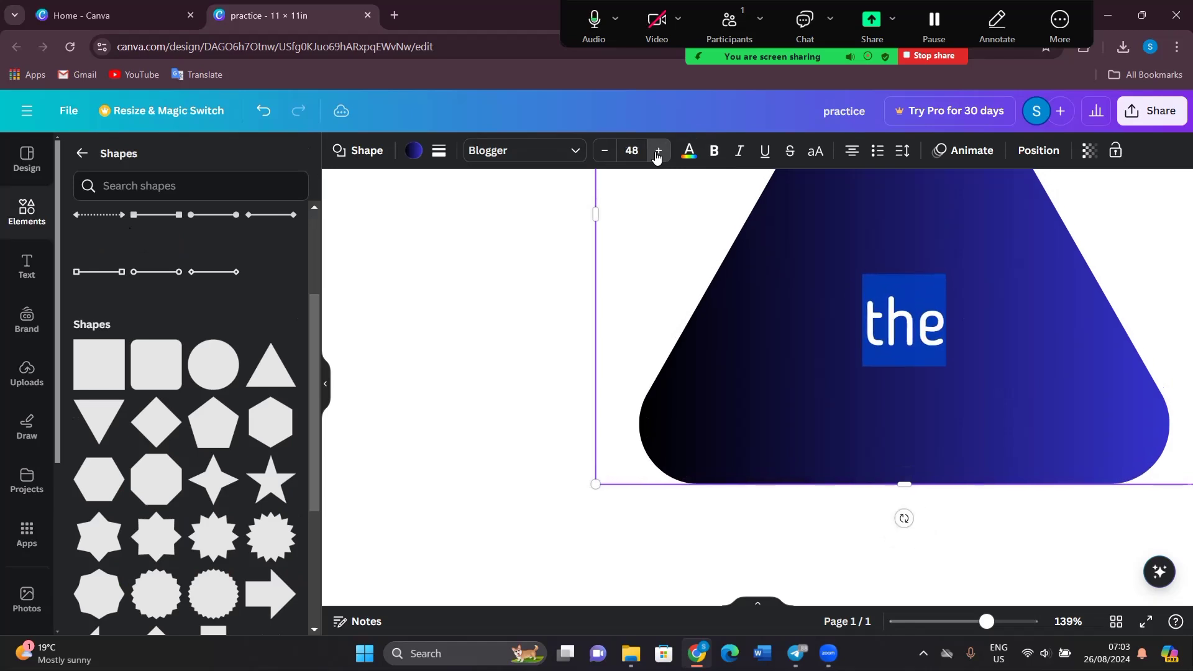
{"action": "left_click", "coordinate": [713, 151]}
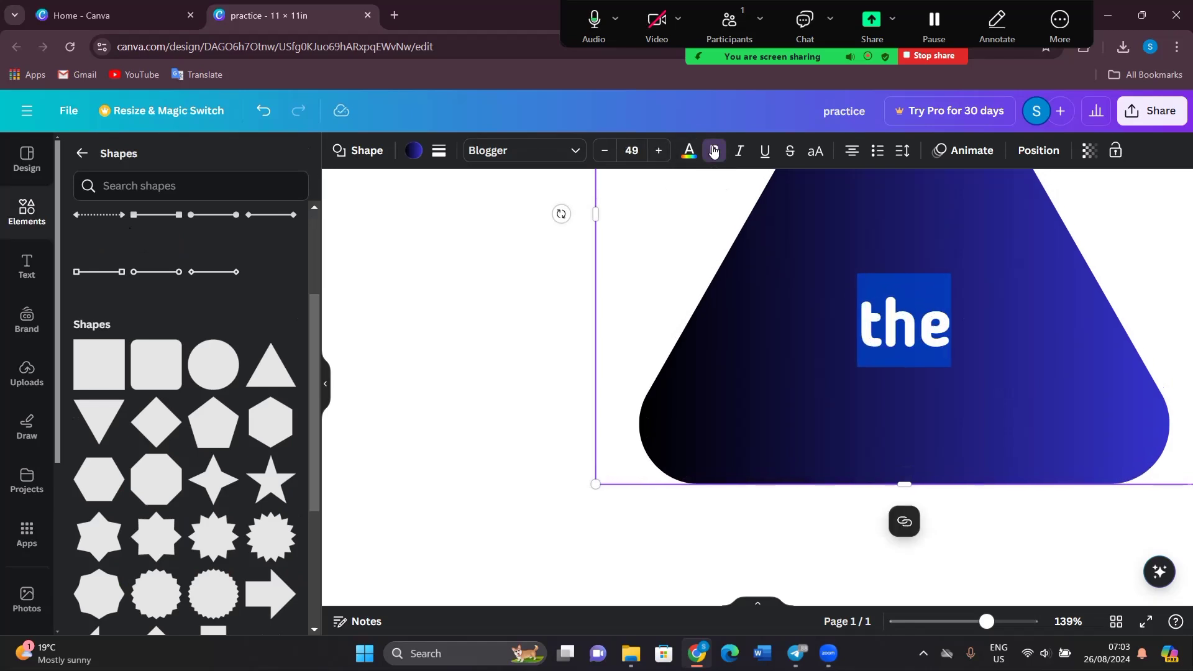
- Try toggling bold, italic, underline and strikethrough on the word "the" in the triangle, ending with only bold applied
{"action": "left_click", "coordinate": [713, 151]}
{"action": "left_click", "coordinate": [713, 151]}
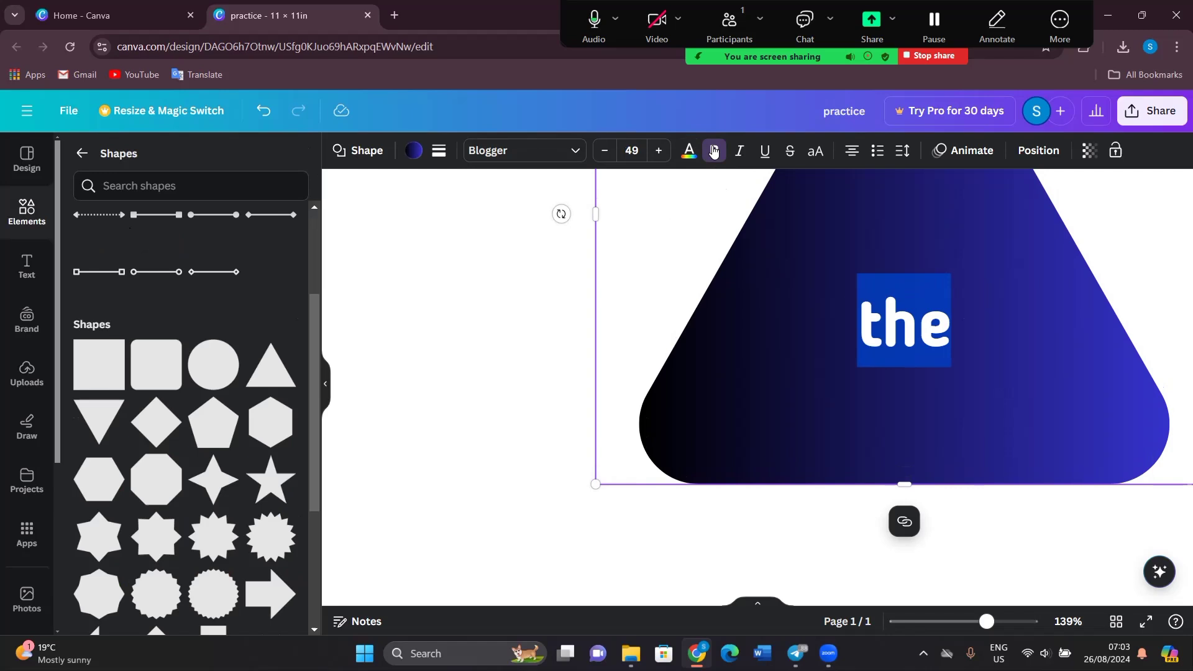
{"action": "left_click", "coordinate": [746, 159]}
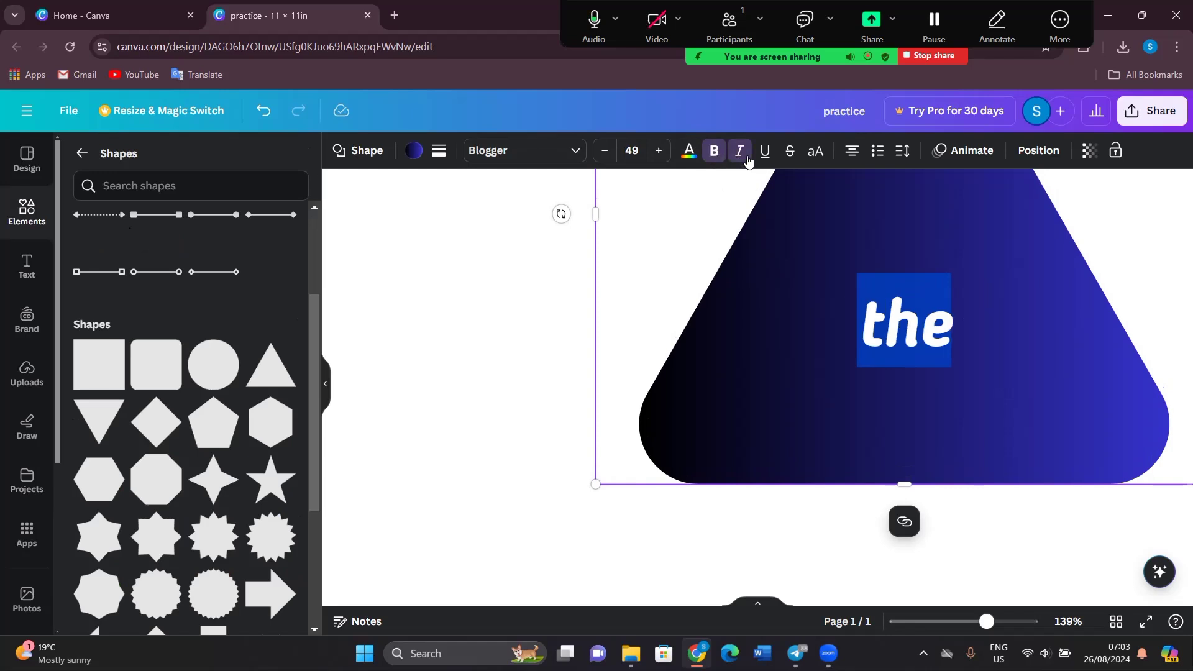
{"action": "left_click", "coordinate": [746, 158]}
{"action": "left_click", "coordinate": [764, 159]}
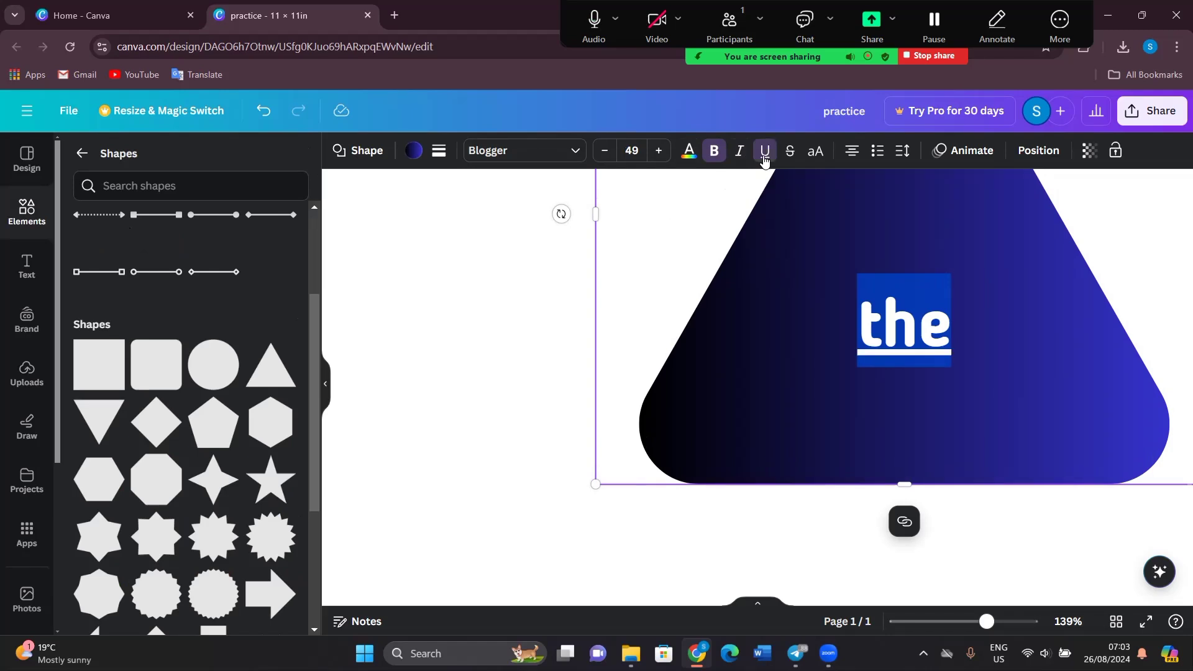
{"action": "left_click", "coordinate": [764, 159]}
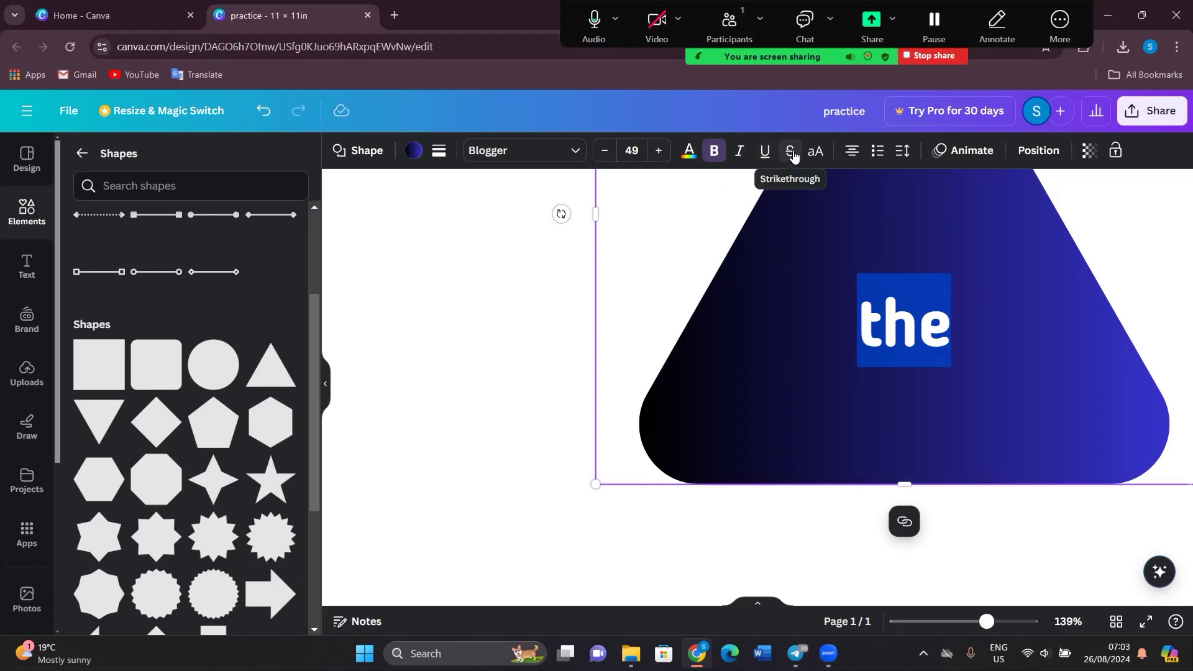
{"action": "left_click", "coordinate": [791, 155]}
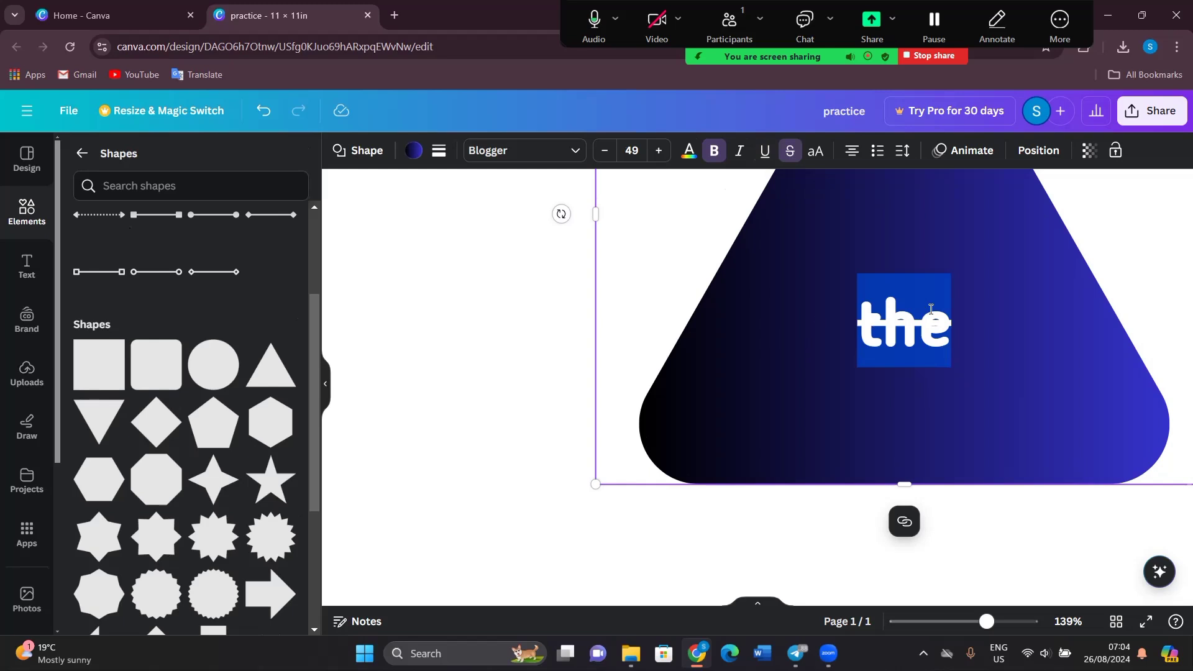
{"action": "left_click", "coordinate": [785, 156]}
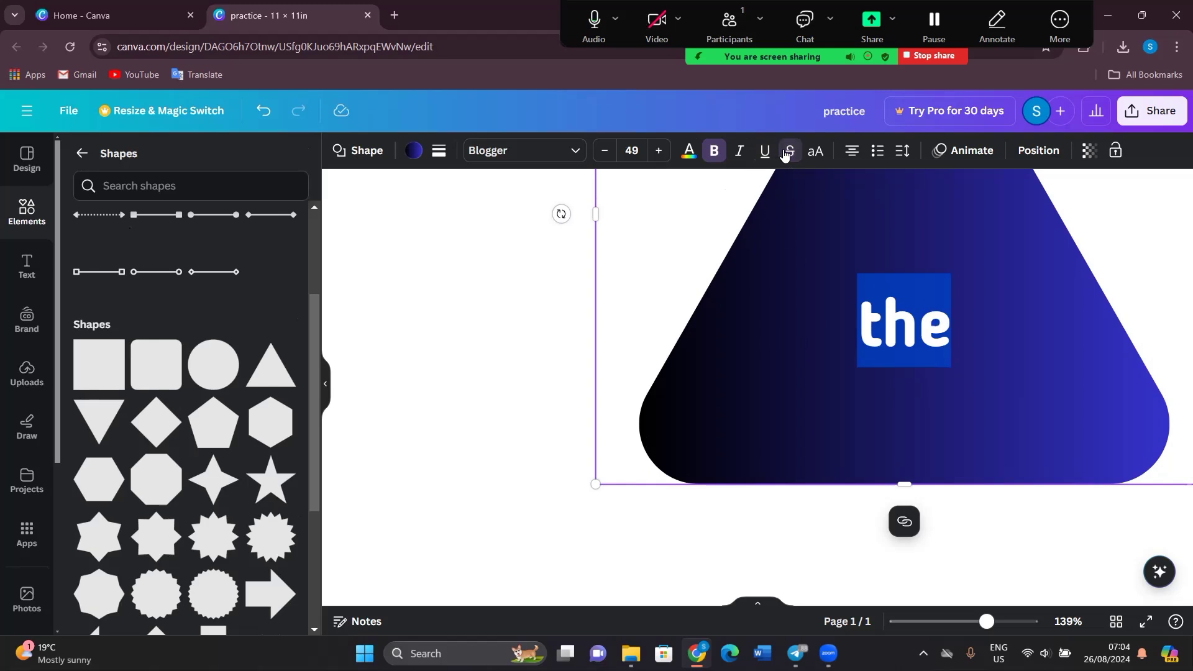
- Change the triangle's word "the" to uppercase, toggling the case back and forth once
{"action": "left_click", "coordinate": [818, 154]}
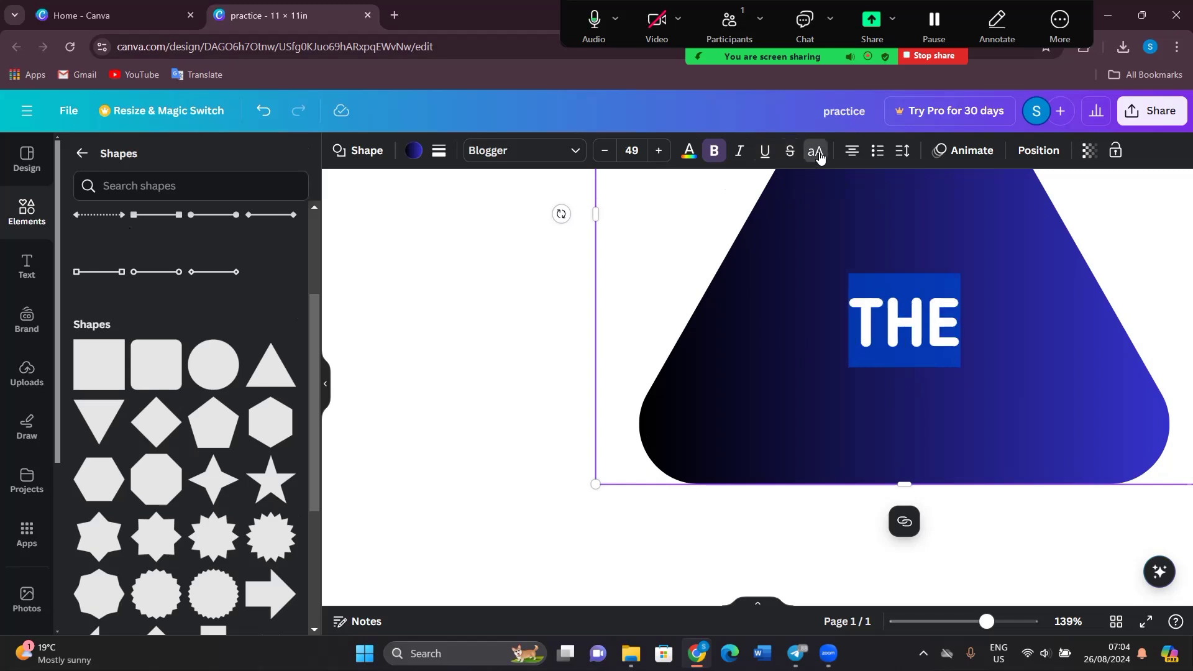
{"action": "left_click", "coordinate": [819, 158]}
{"action": "left_click", "coordinate": [819, 158]}
- Try left, right and justified alignment on the triangle's text and return it to centred
{"action": "left_click", "coordinate": [851, 159]}
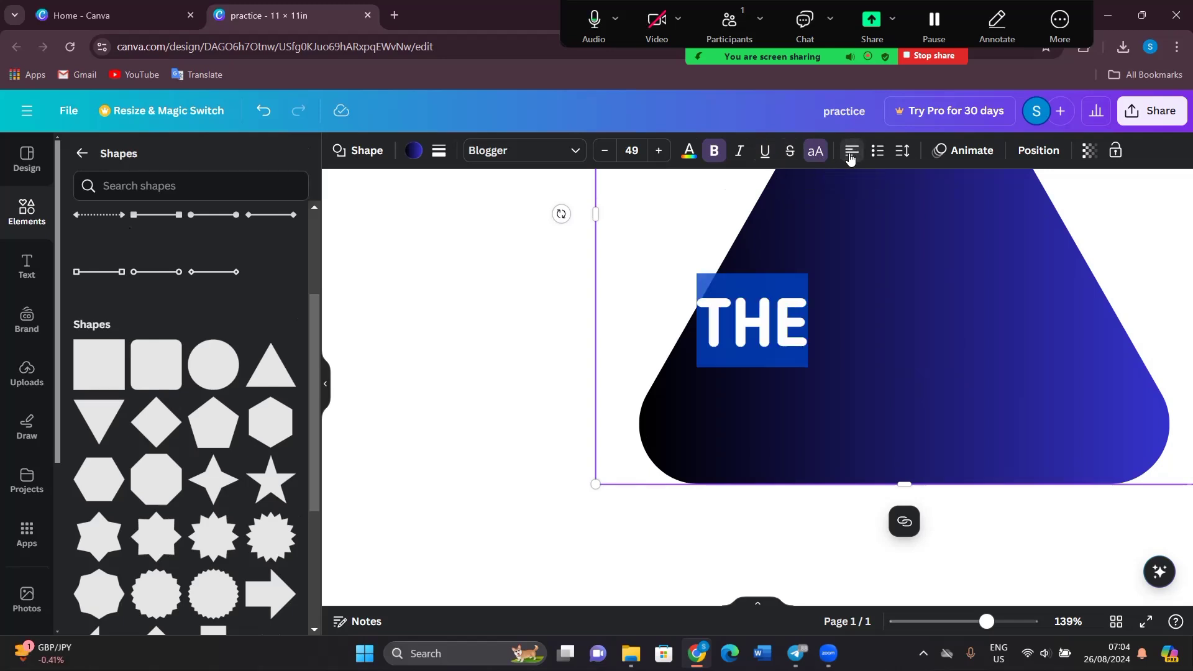
{"action": "left_click", "coordinate": [851, 159]}
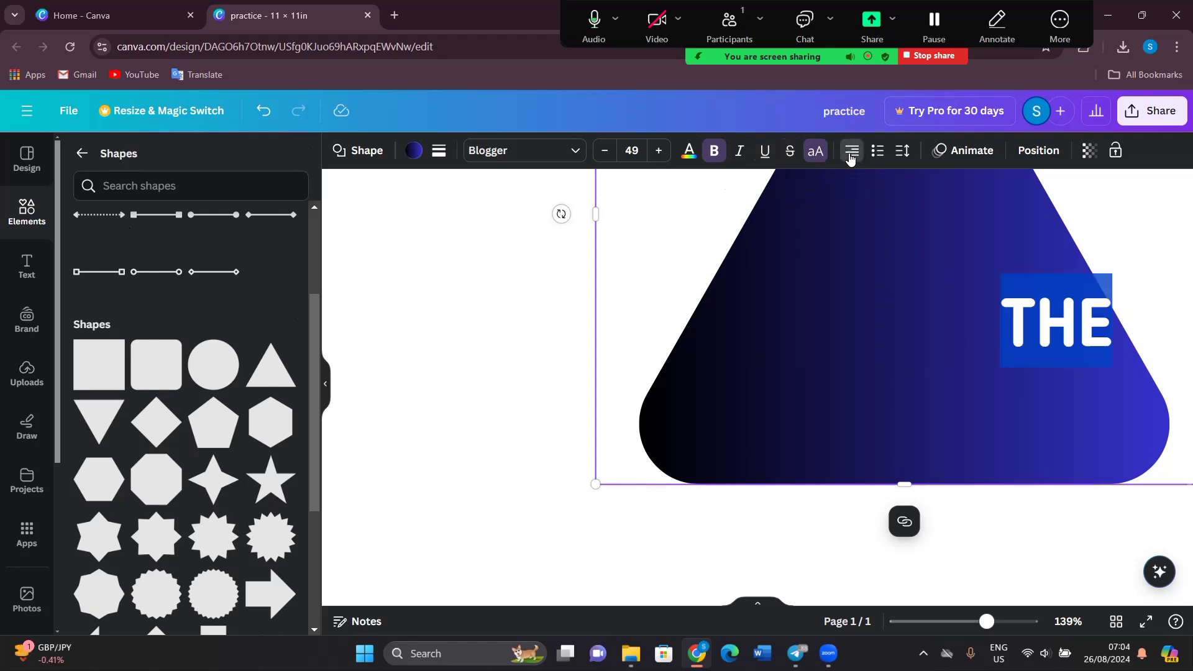
{"action": "left_click", "coordinate": [851, 159]}
{"action": "left_click", "coordinate": [851, 159]}
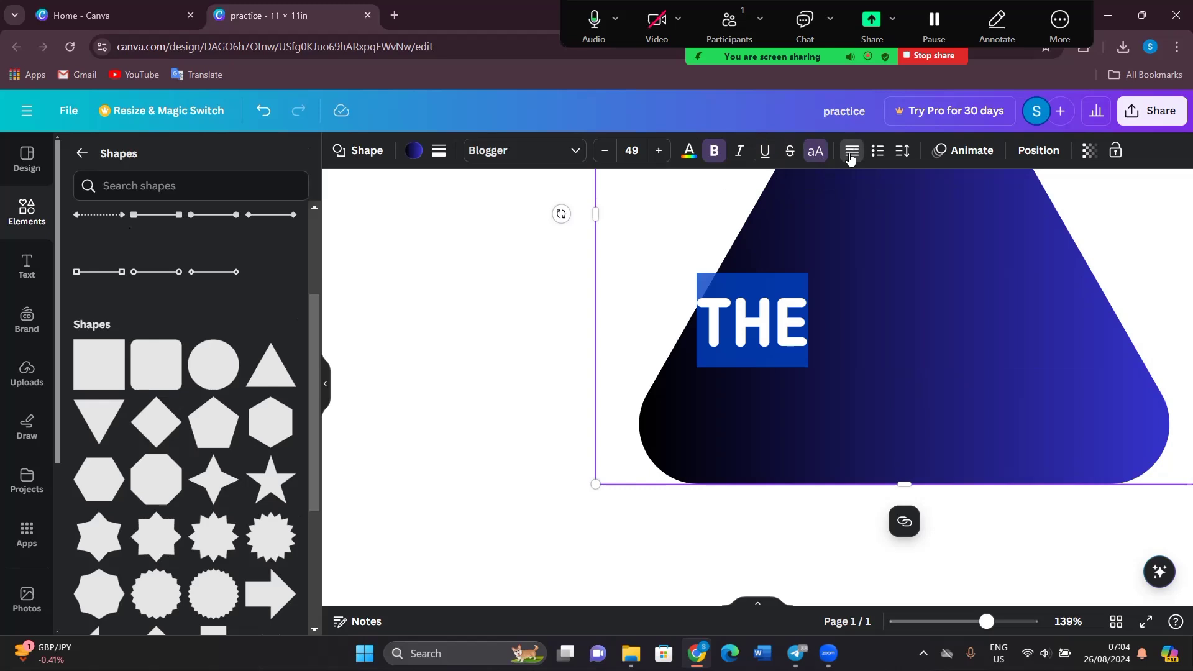
{"action": "left_click", "coordinate": [851, 159]}
{"action": "left_click", "coordinate": [851, 159]}
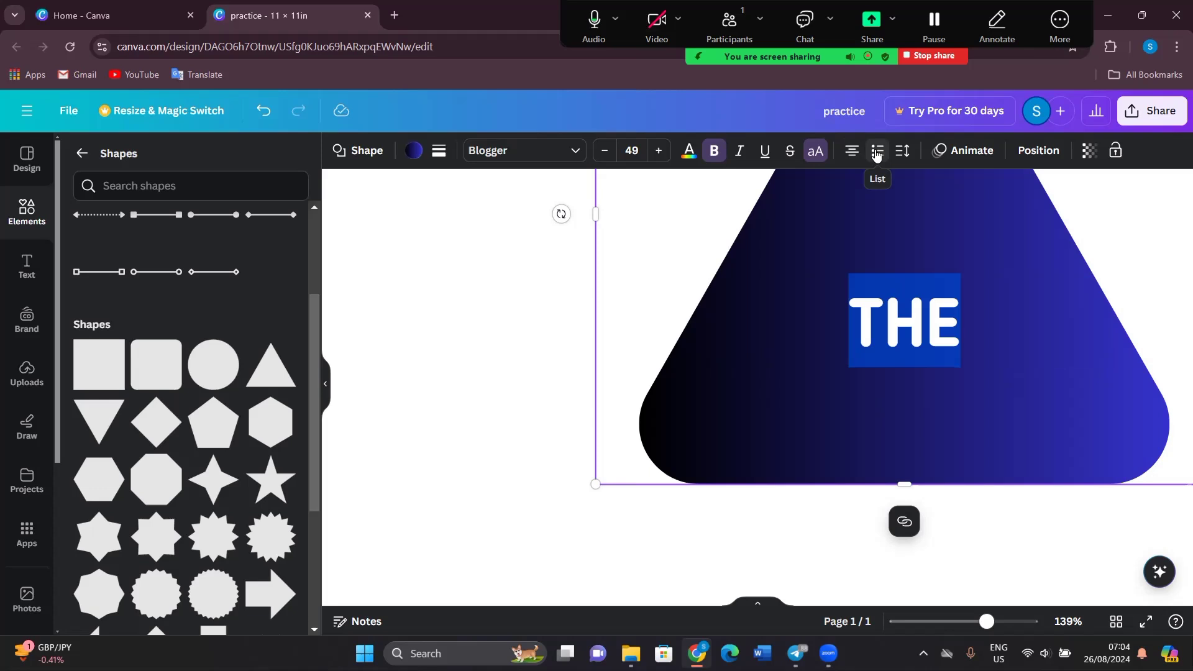
- Turn the triangle's text into a bulleted list and add the items THEN and THERE, with THERE indented as a sub-bullet
{"action": "left_click", "coordinate": [956, 621]}
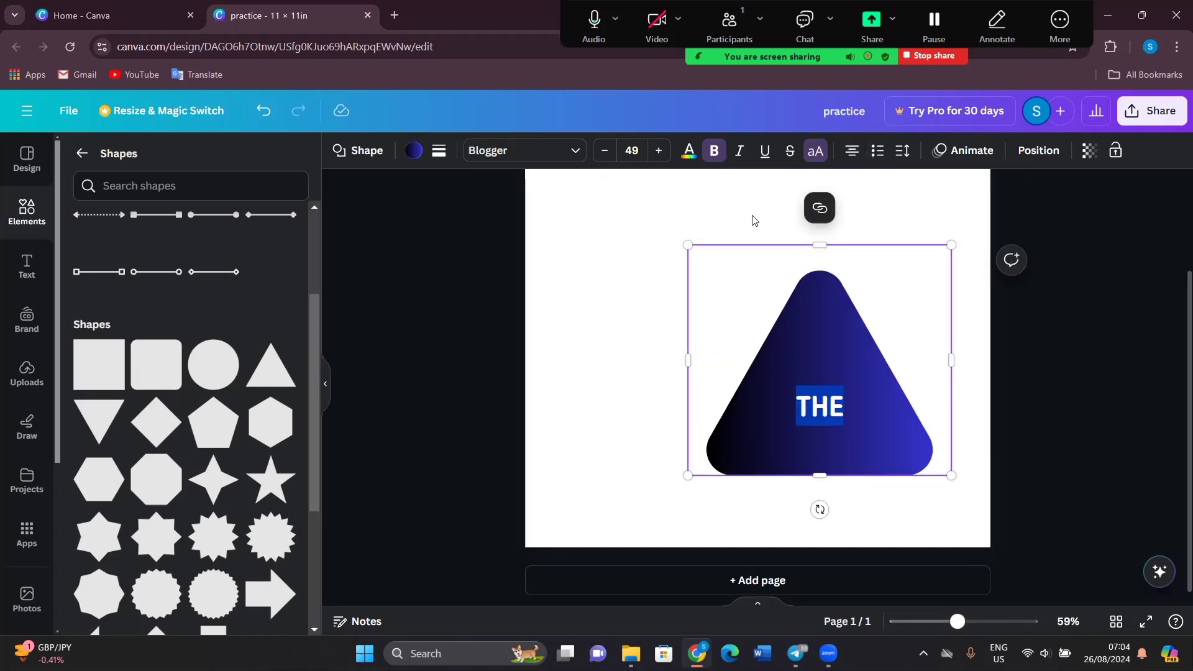
{"action": "left_click", "coordinate": [878, 152]}
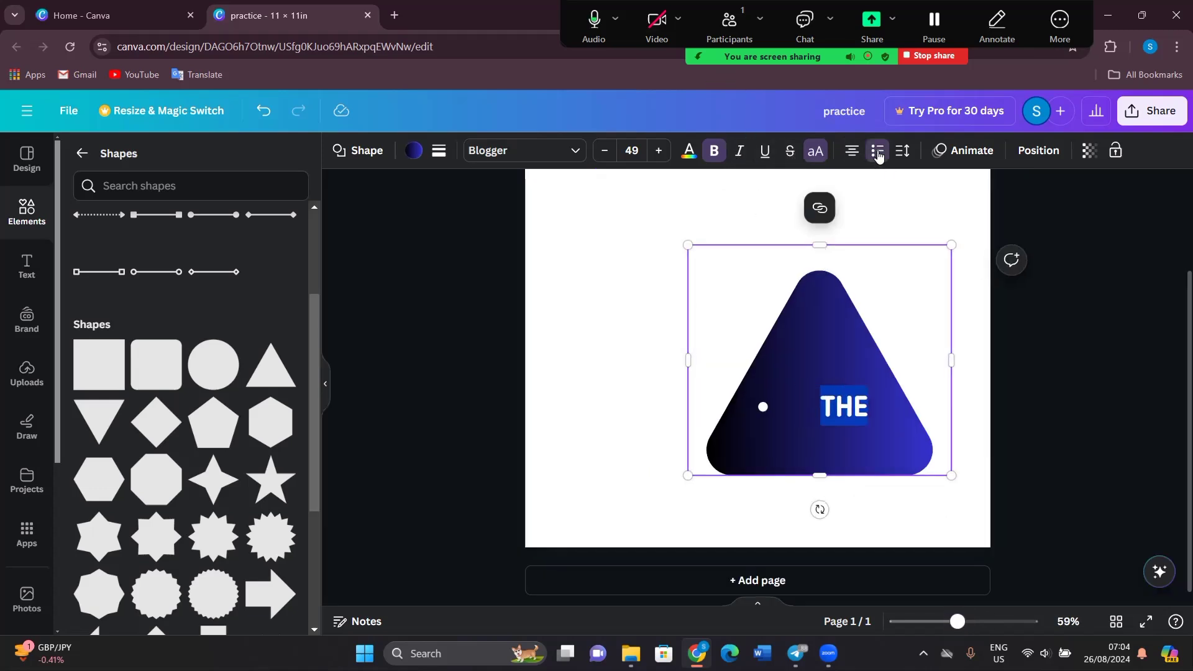
{"action": "left_click", "coordinate": [892, 399]}
{"action": "key", "text": "Return"}
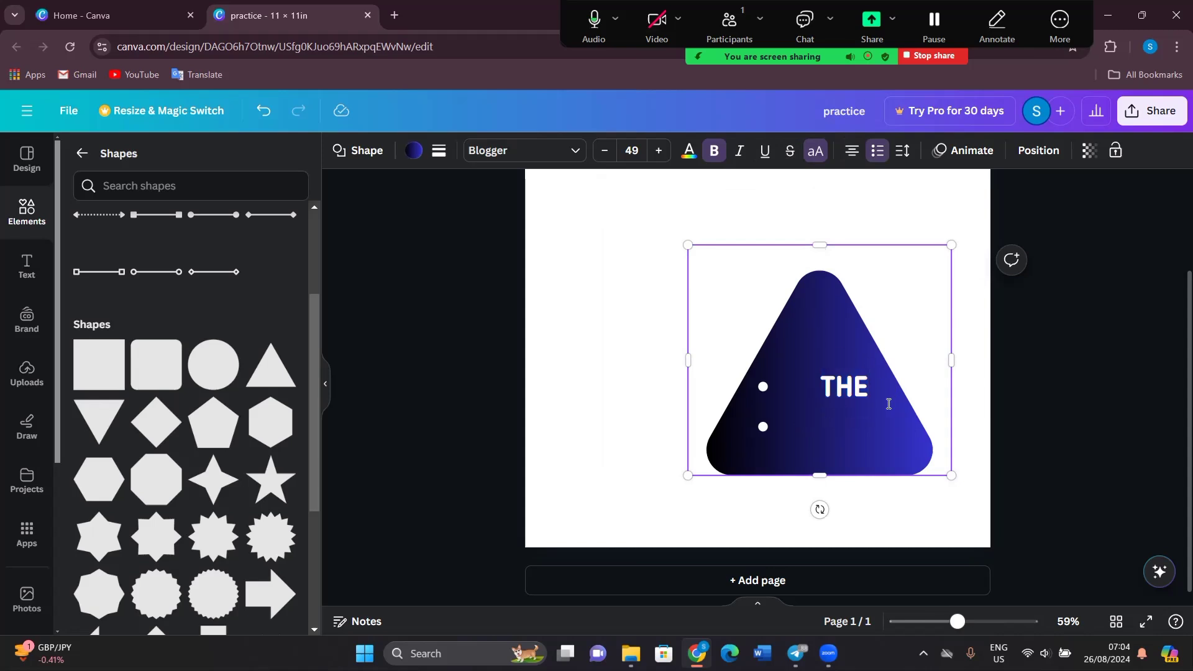
{"action": "type", "text": "THEN"}
{"action": "key", "text": "Return"}
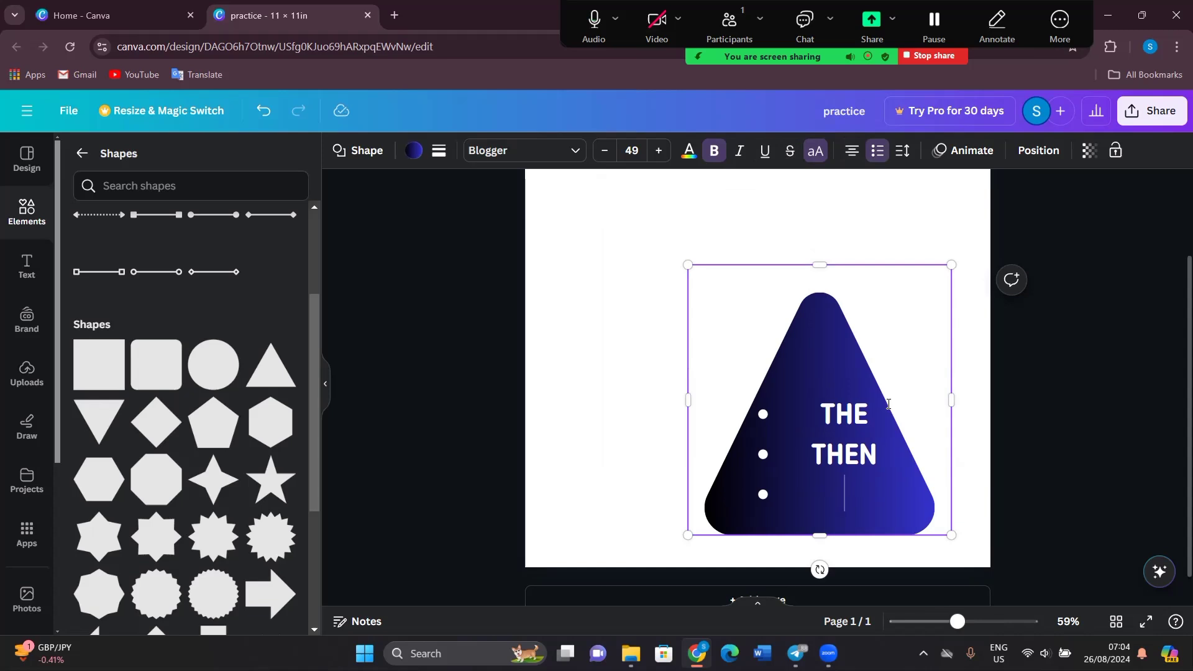
{"action": "type", "text": "THER"}
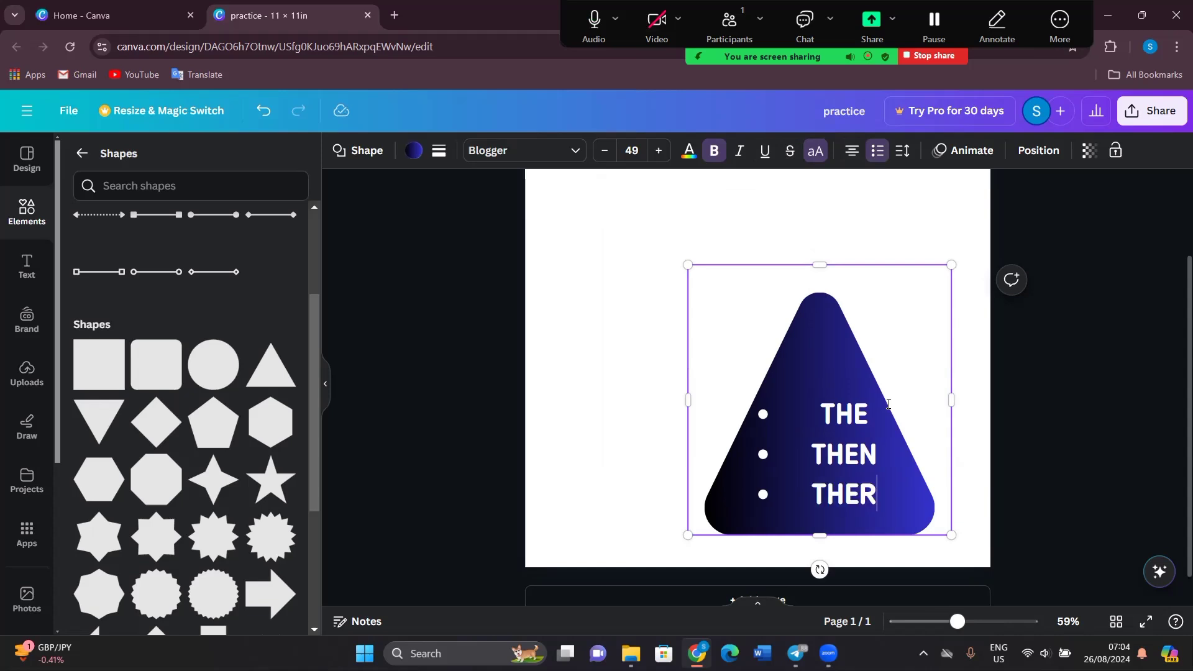
{"action": "type", "text": "E"}
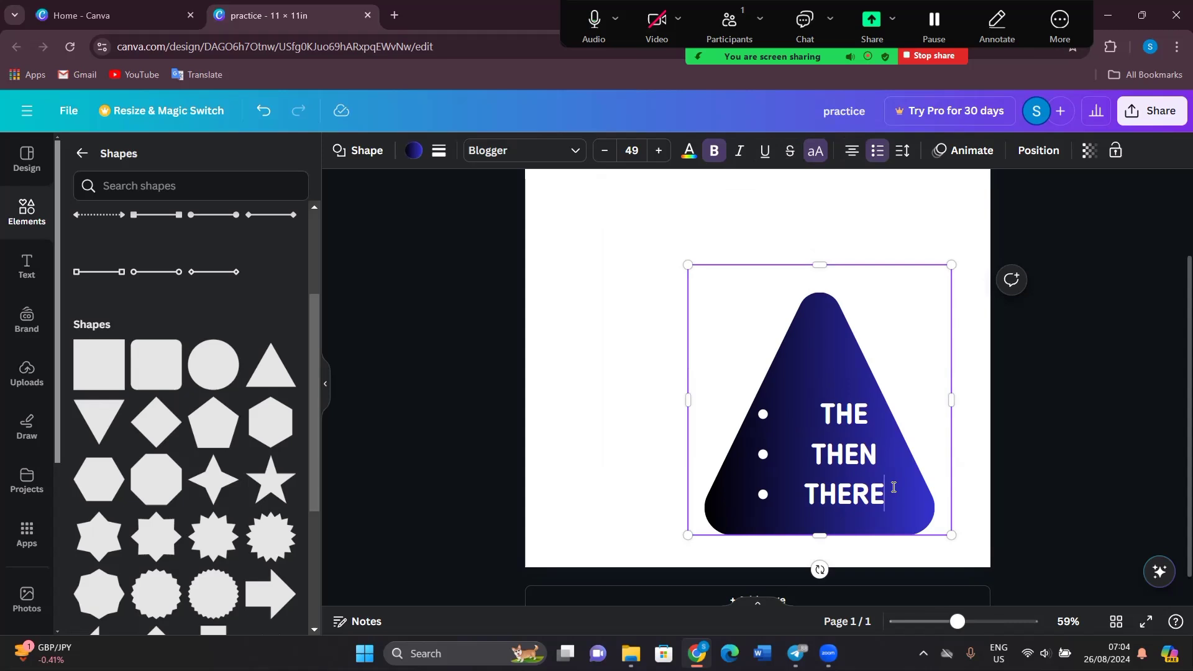
{"action": "key", "text": "Tab"}
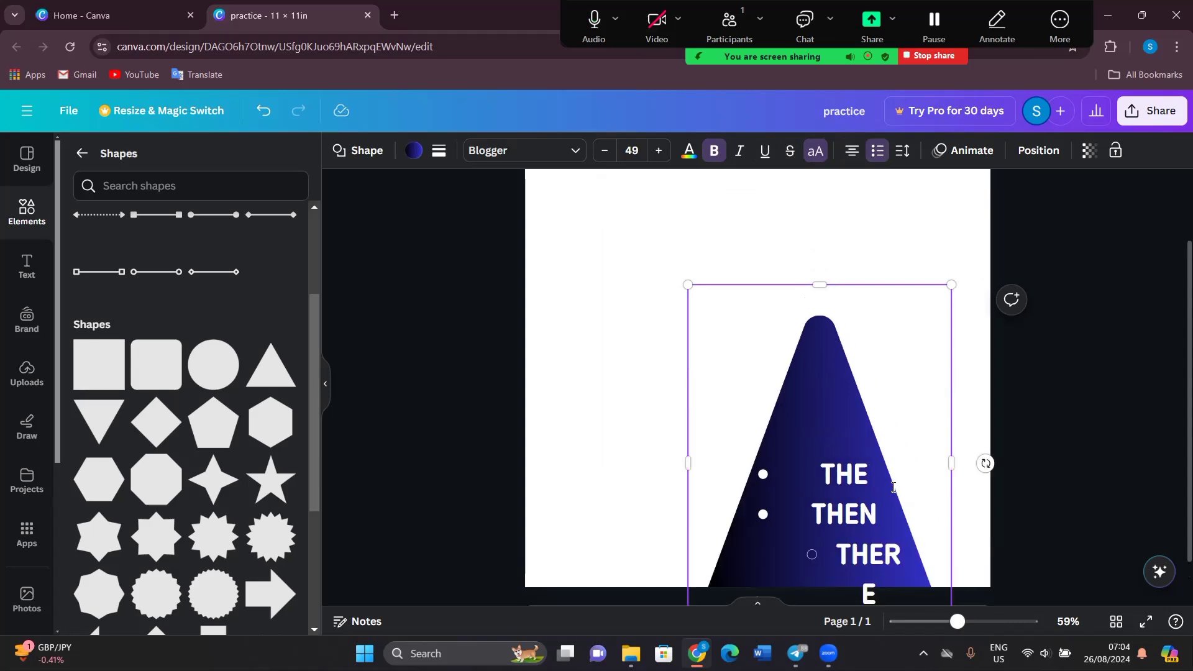
- Widen the triangle towards the page's left edge and move it up so that it fits on the page
{"action": "scroll", "coordinate": [1173, 495], "scroll_direction": "down", "scroll_amount": 1}
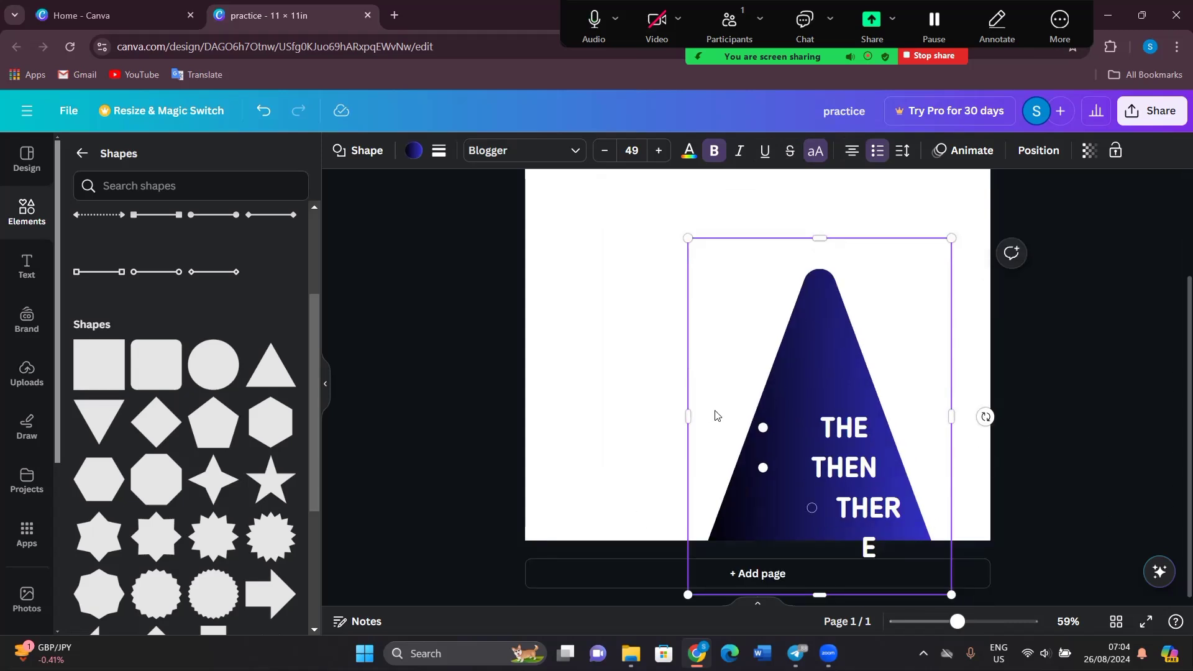
{"action": "left_click_drag", "start_coordinate": [688, 415], "coordinate": [582, 410]}
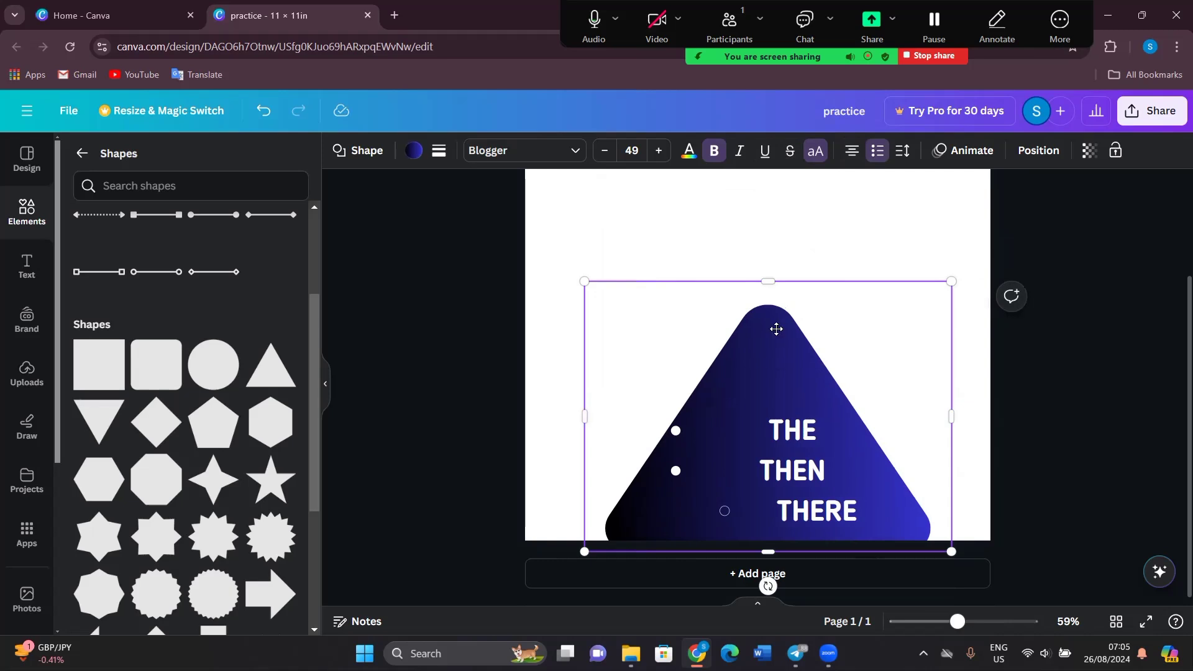
{"action": "left_click_drag", "start_coordinate": [775, 328], "coordinate": [777, 234]}
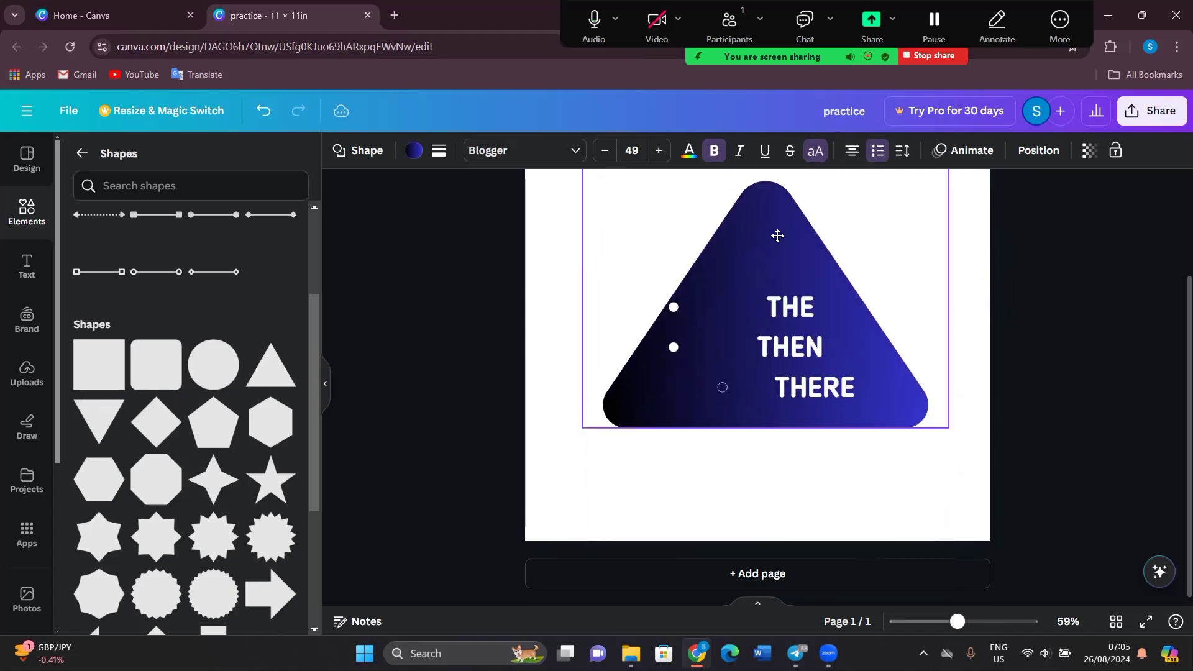
- Replace all the text in the triangle with the bulleted items COMPUTER and MOBILE PHONE
{"action": "double_click", "coordinate": [866, 380]}
{"action": "key", "text": "ctrl+a"}
{"action": "key", "text": "BackSpace"}
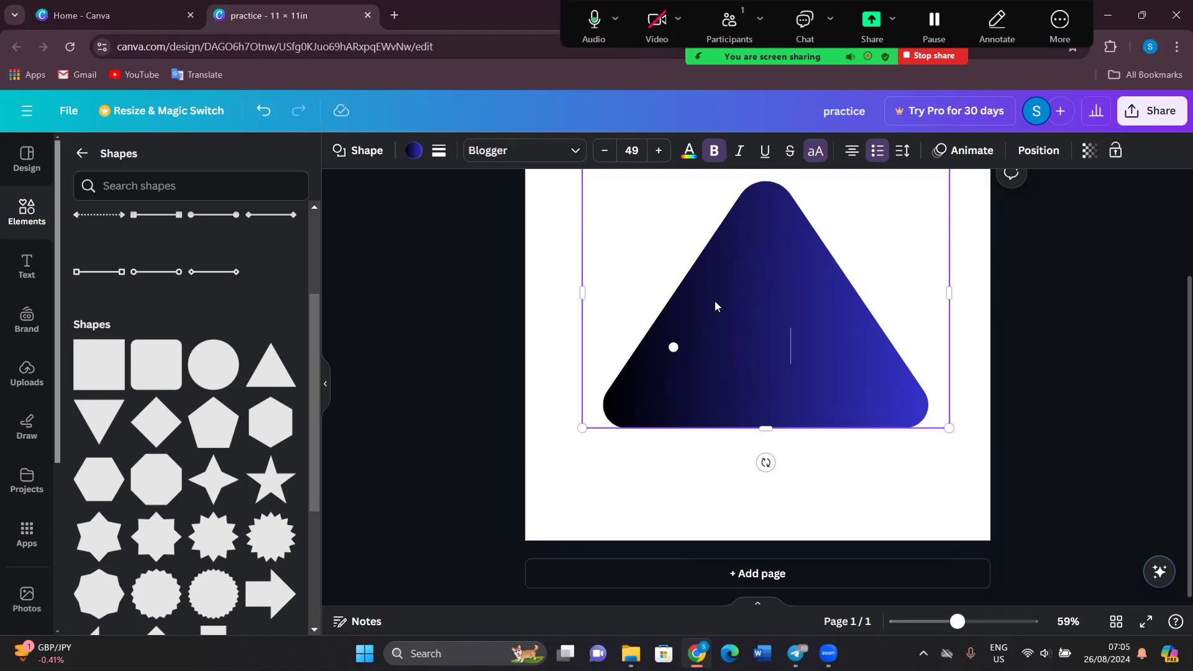
{"action": "type", "text": "COMPUTER"}
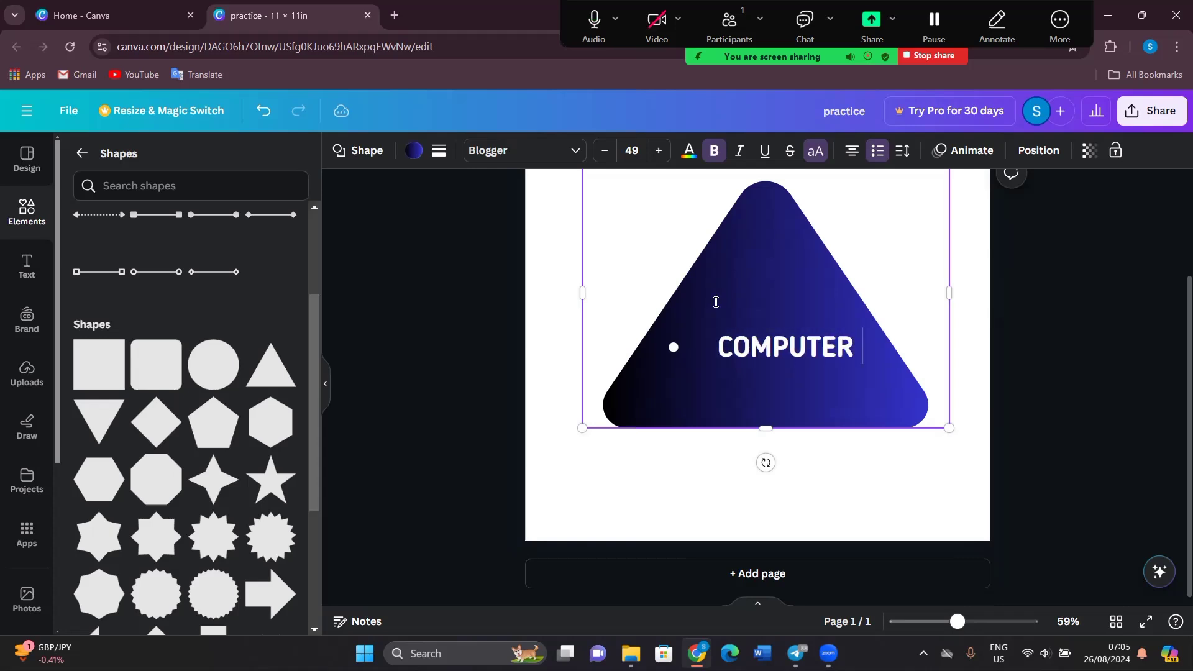
{"action": "key", "text": "Return"}
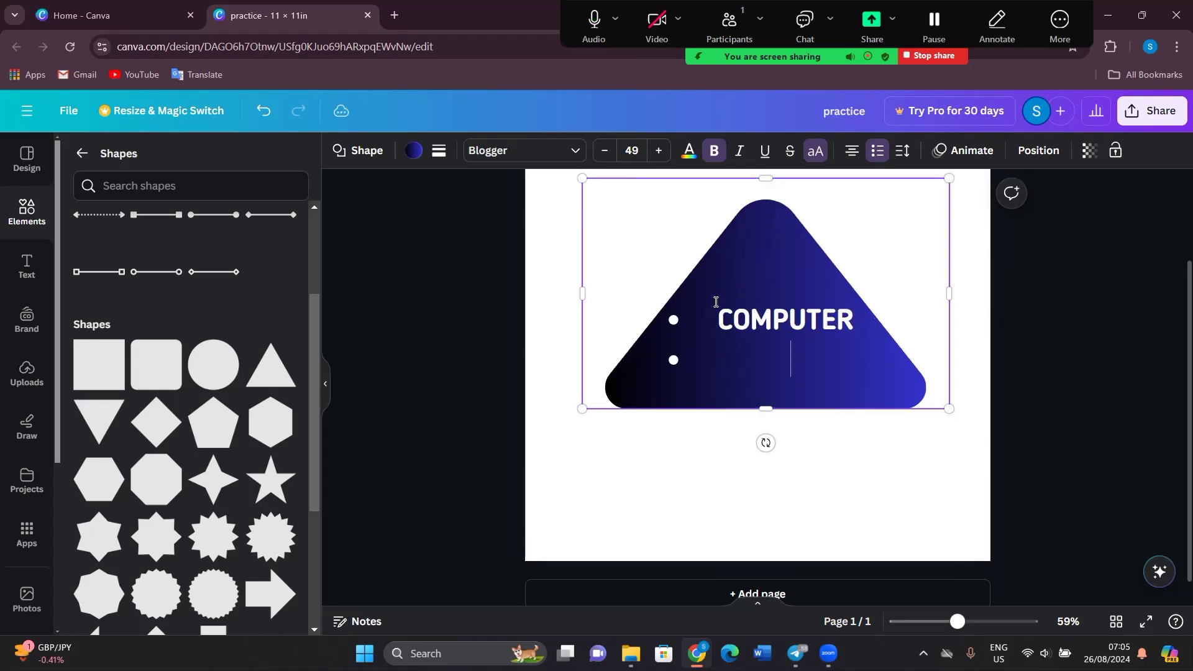
{"action": "type", "text": "MOBI"}
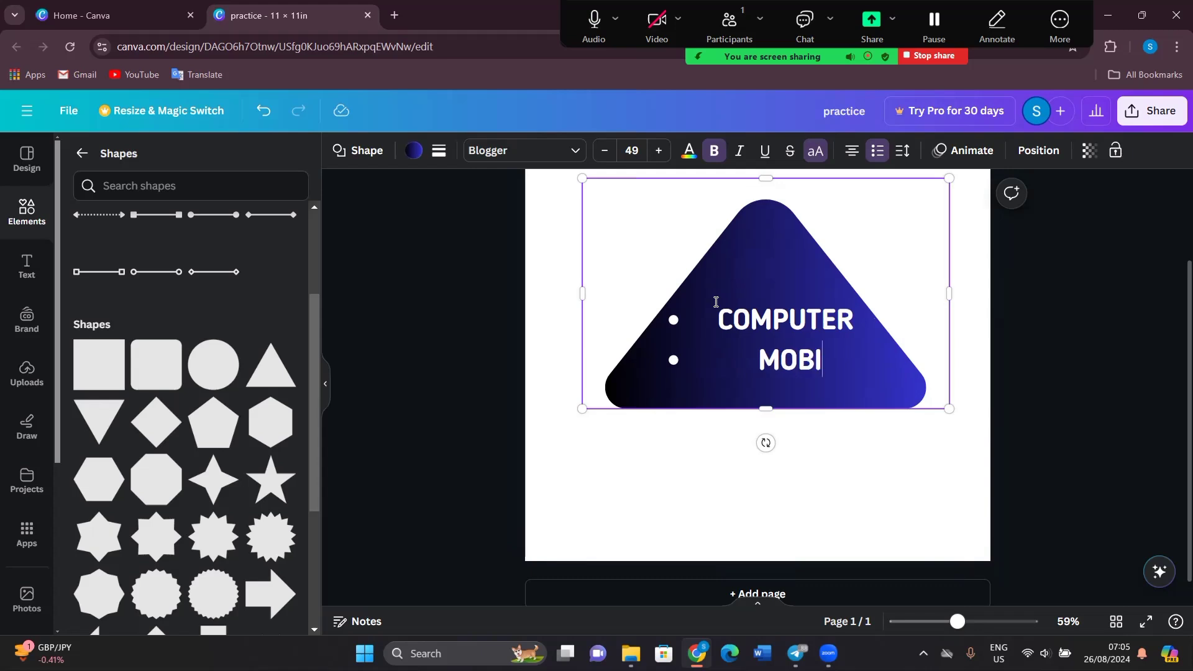
{"action": "type", "text": "LE PHONE"}
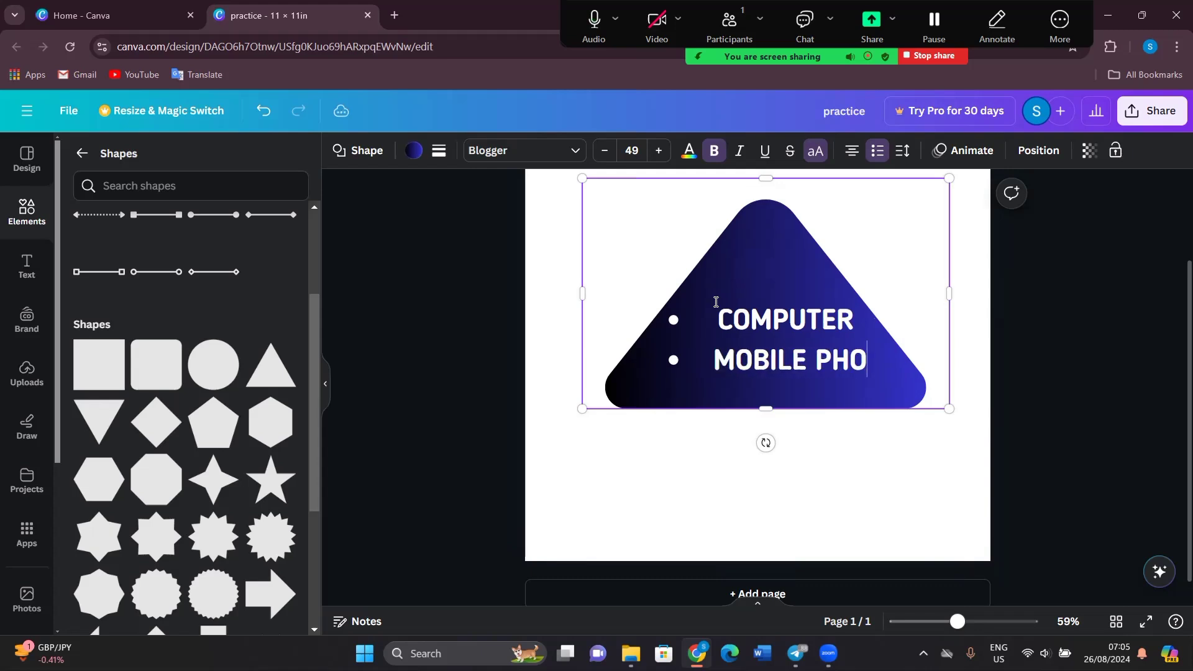
- Insert the indented sub-bullets DESKTOP and LAPTOP beneath COMPUTER in the triangle's list
{"action": "left_click", "coordinate": [861, 326]}
{"action": "key", "text": "Return"}
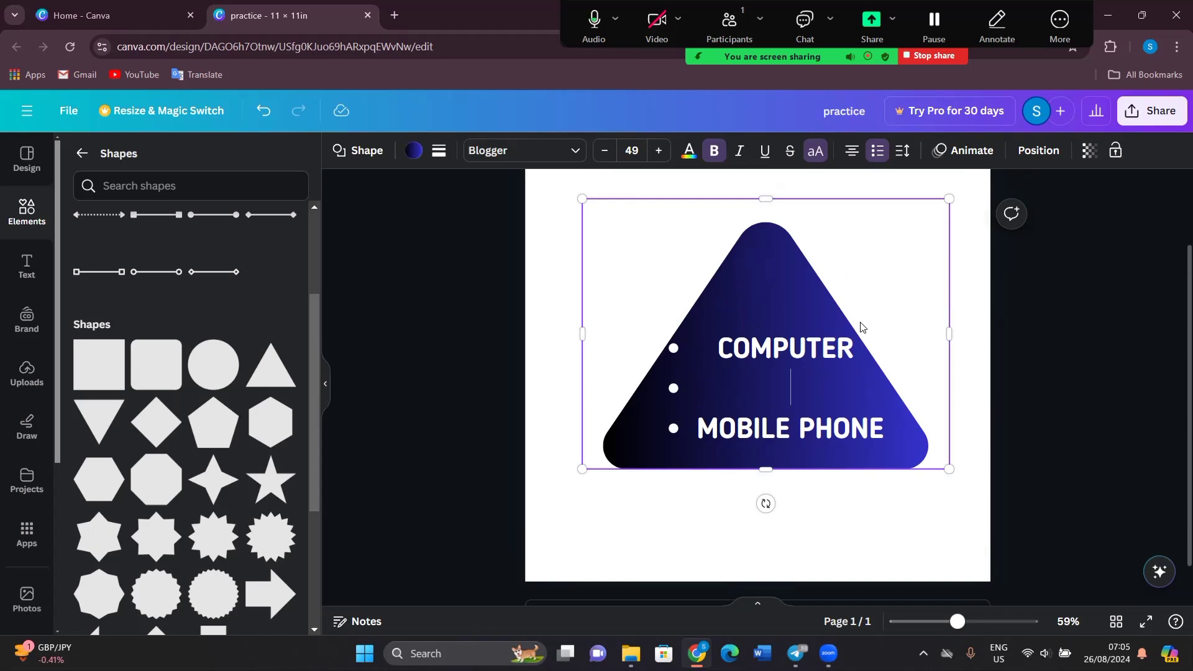
{"action": "key", "text": "Tab"}
{"action": "key", "text": "shift+Tab"}
{"action": "key", "text": "Tab"}
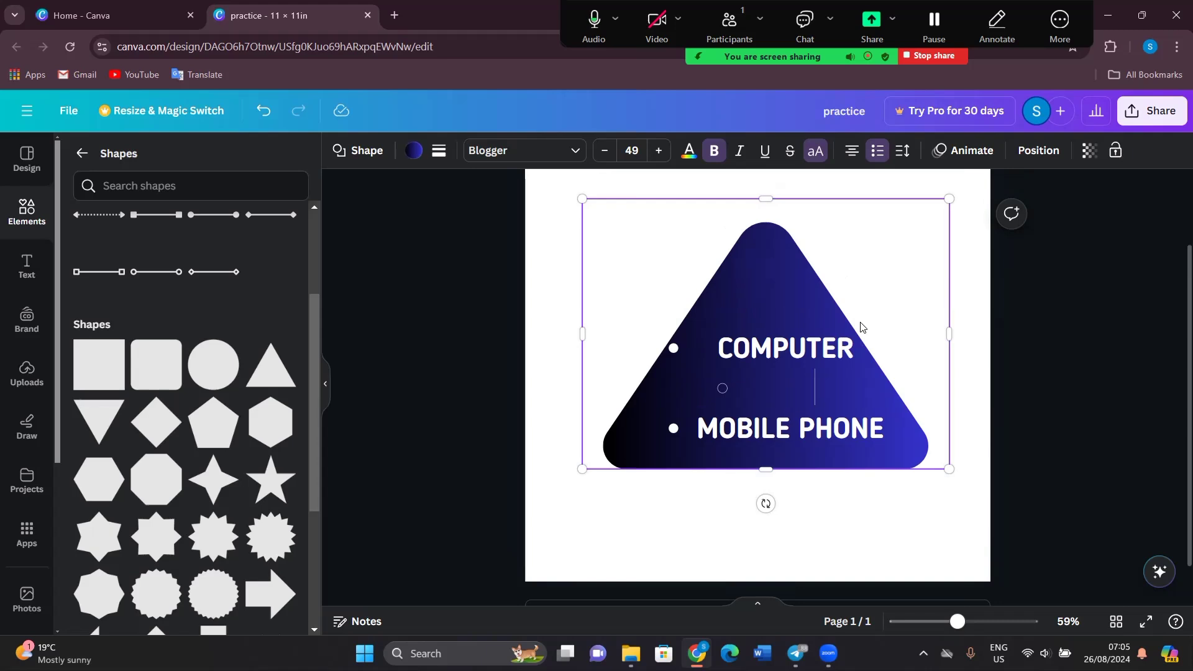
{"action": "type", "text": "DES"}
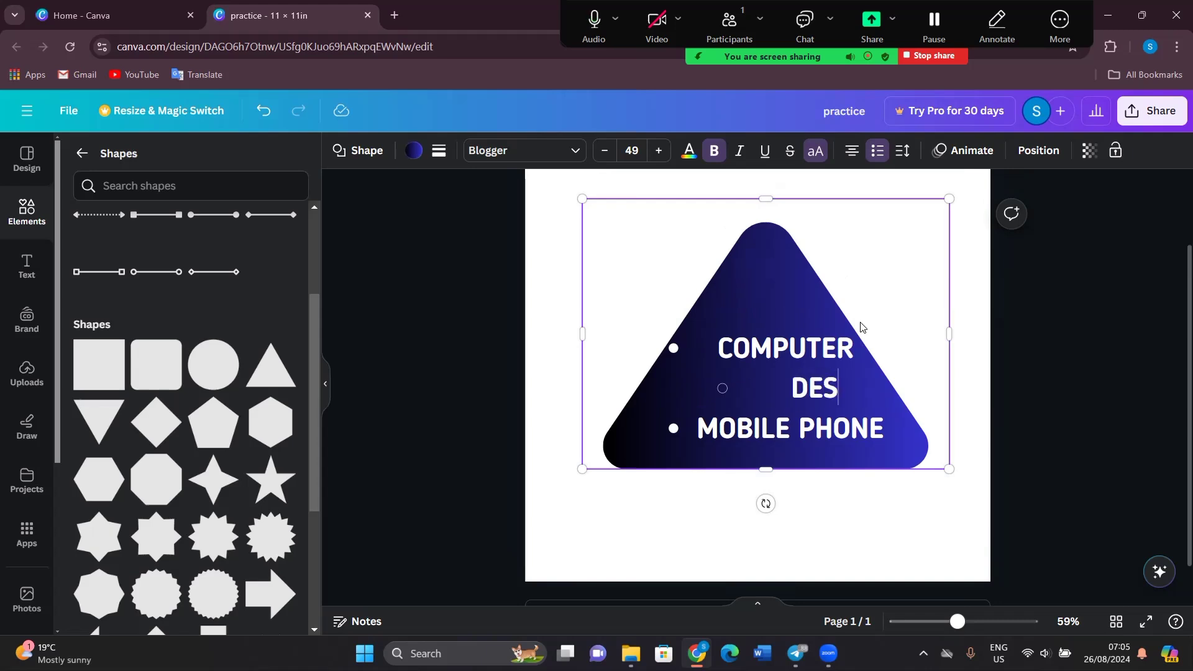
{"action": "type", "text": "KTOP"}
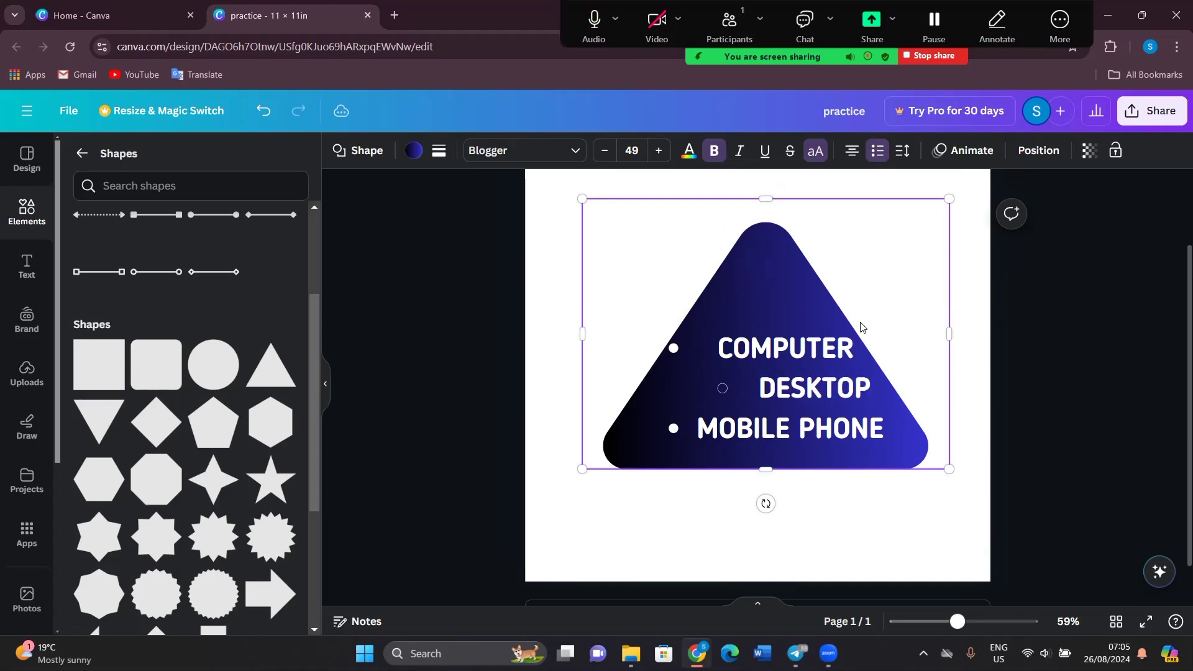
{"action": "key", "text": "Return"}
{"action": "type", "text": "LA"}
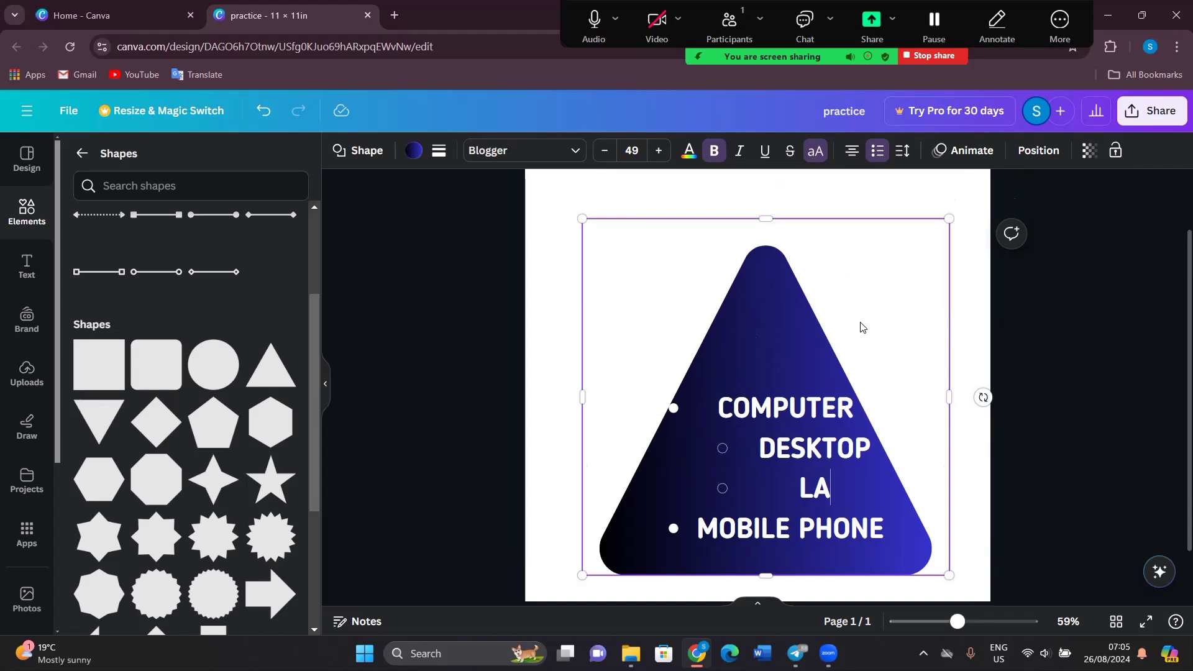
{"action": "type", "text": "PTOP"}
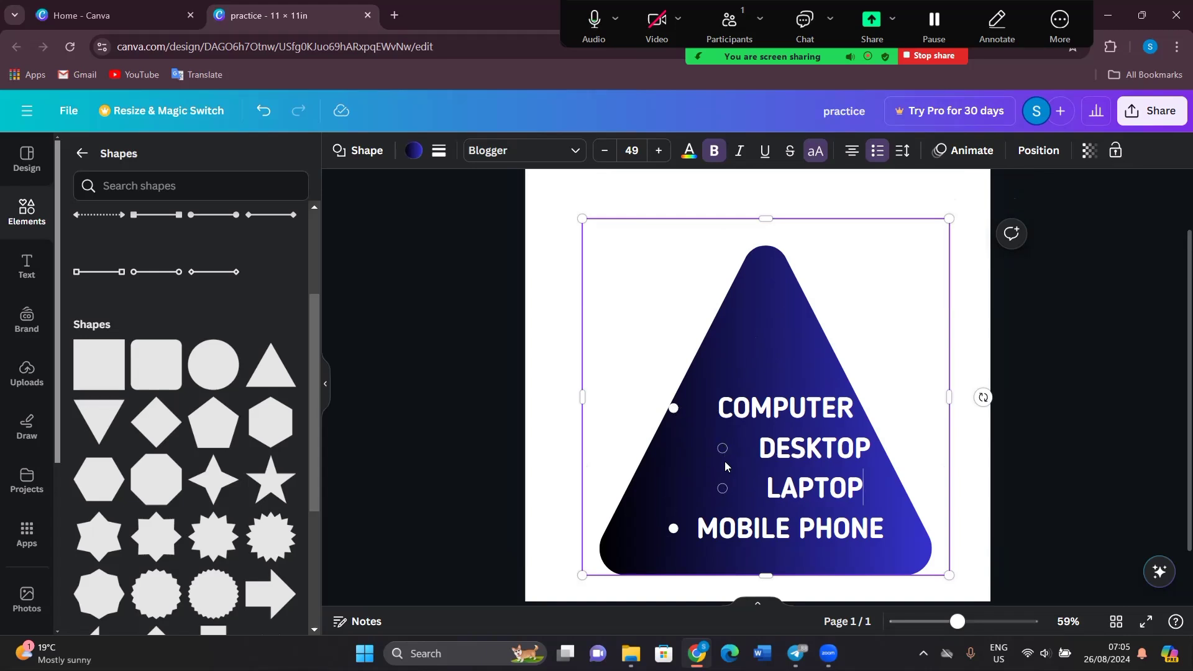
- Delete LAPTOP, retype it as a third-level bullet under DESKTOP, and move it back to the second level
{"action": "key", "text": "ctrl+BackSpace"}
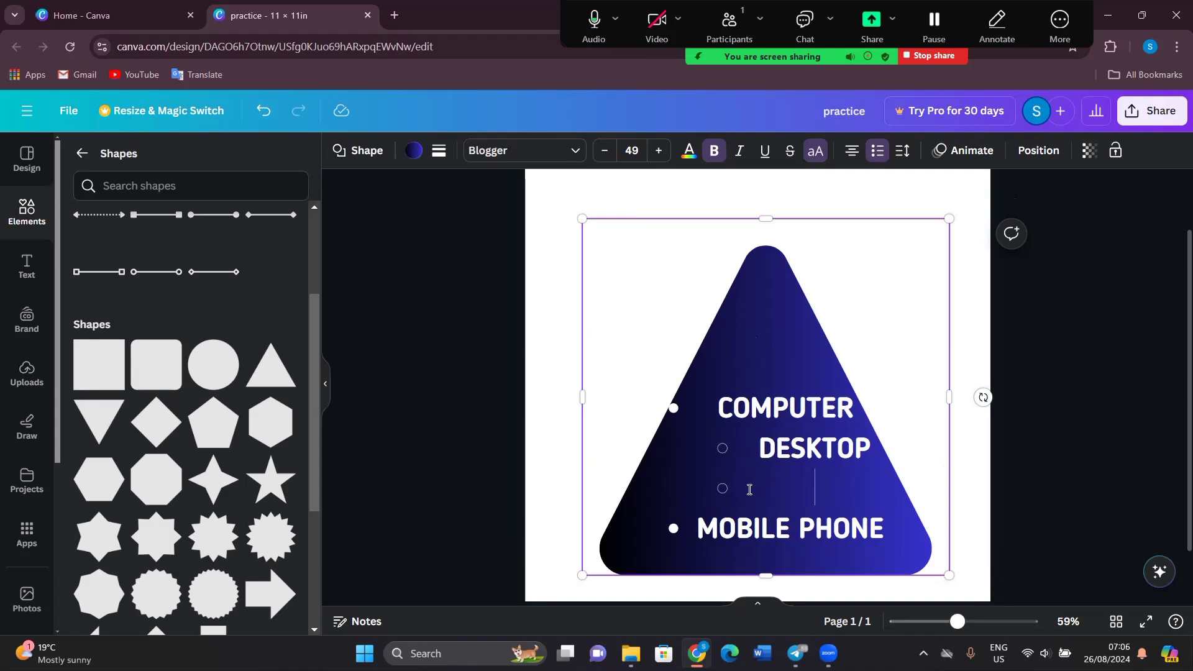
{"action": "key", "text": "Down"}
{"action": "key", "text": "Right"}
{"action": "key", "text": "Right"}
{"action": "key", "text": "Right"}
{"action": "key", "text": "Tab"}
{"action": "key", "text": "ctrl+z"}
{"action": "key", "text": "Tab"}
{"action": "type", "text": "LAPTOP"}
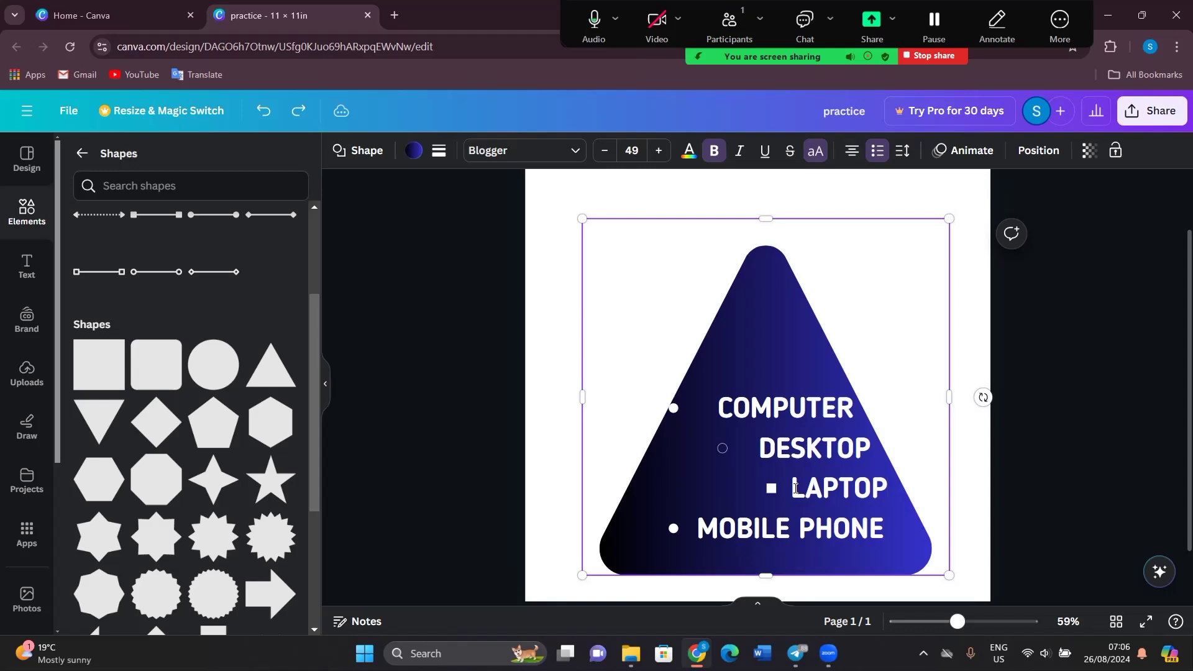
{"action": "key", "text": "shift+Tab"}
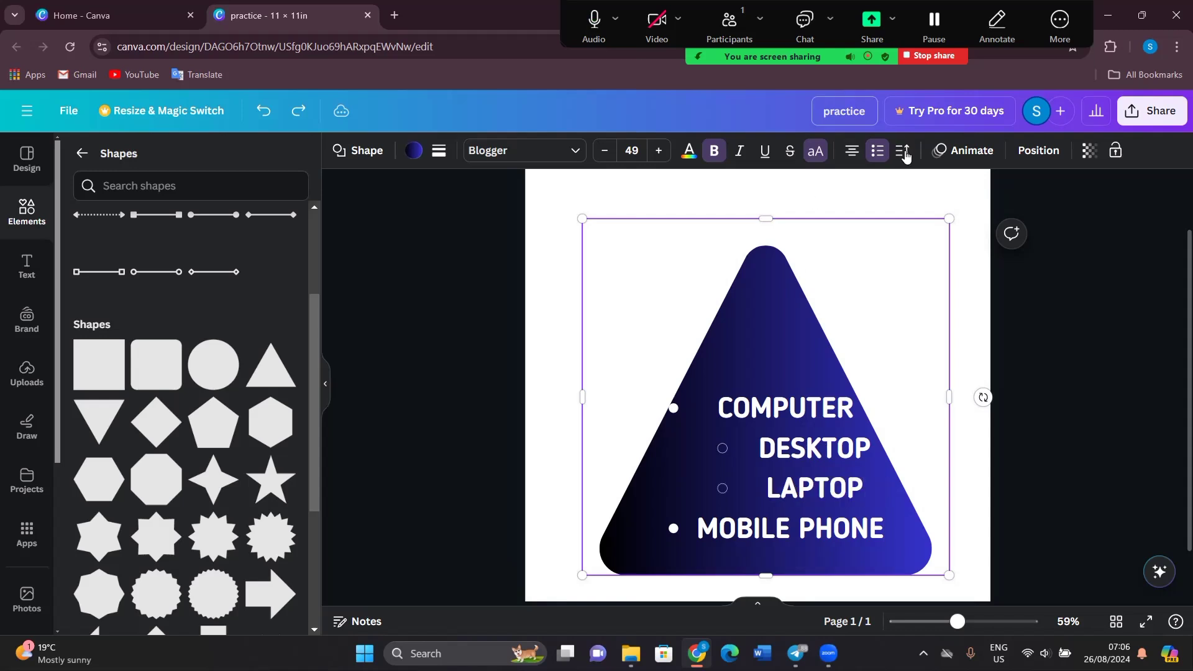
- Try out the letter spacing, raise the list's line spacing to 2.5, and move the triangle back up onto the page
{"action": "left_click", "coordinate": [903, 152]}
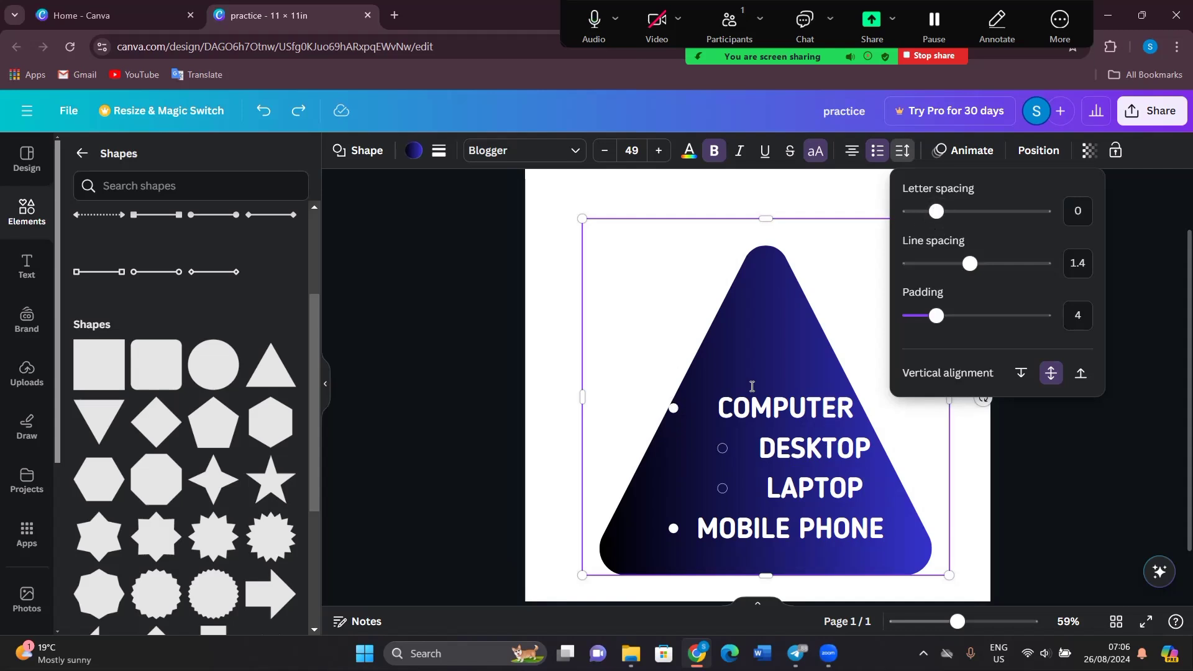
{"action": "left_click", "coordinate": [937, 211]}
{"action": "mouse_move", "coordinate": [936, 212]}
{"action": "left_mouse_down"}
{"action": "mouse_move", "coordinate": [1016, 211]}
{"action": "mouse_move", "coordinate": [908, 213]}
{"action": "mouse_move", "coordinate": [941, 215]}
{"action": "left_mouse_up"}
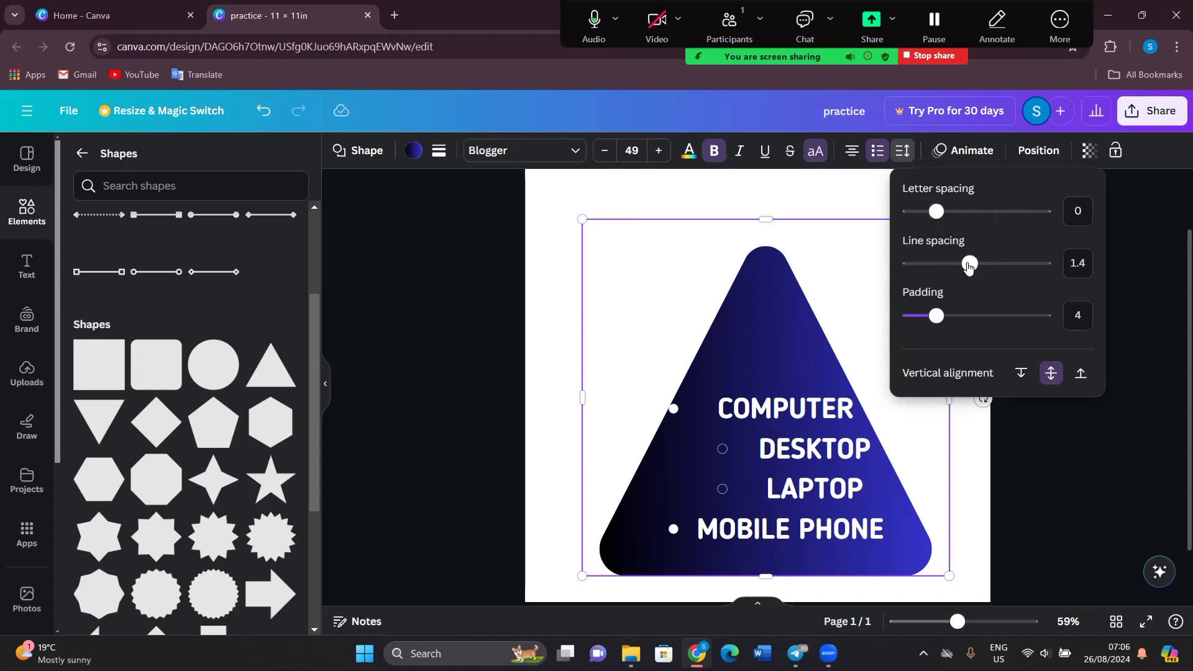
{"action": "left_click_drag", "start_coordinate": [979, 268], "coordinate": [1173, 308]}
{"action": "scroll", "coordinate": [1173, 309], "scroll_direction": "down", "scroll_amount": 2}
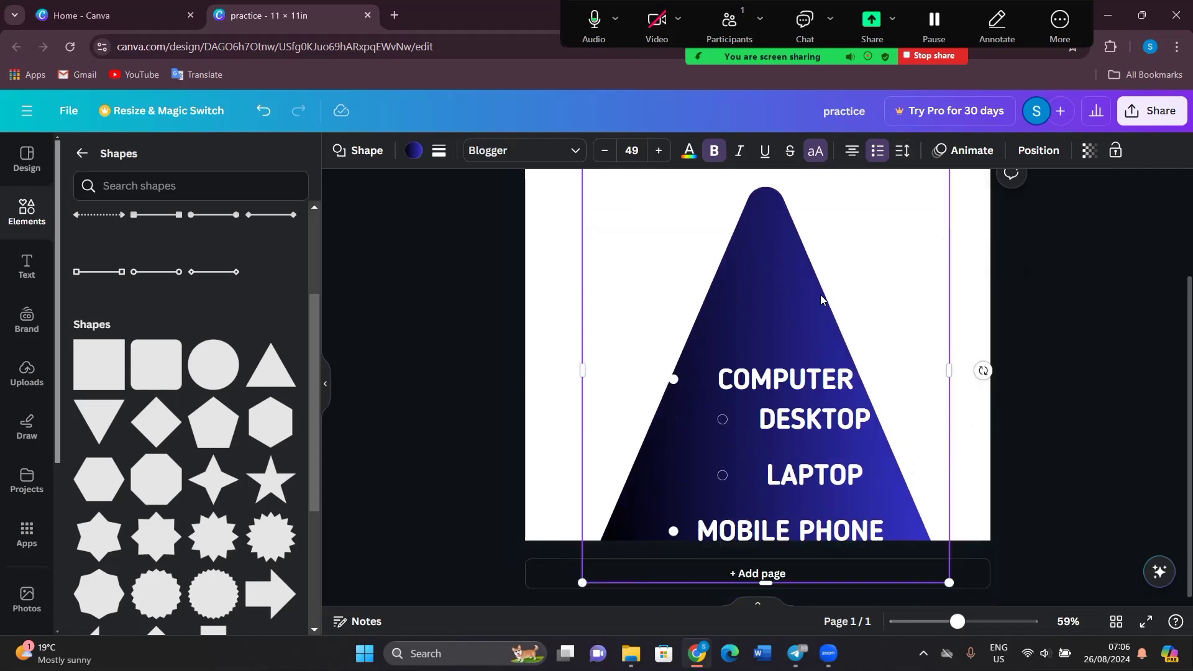
{"action": "left_click_drag", "start_coordinate": [796, 313], "coordinate": [776, 191]}
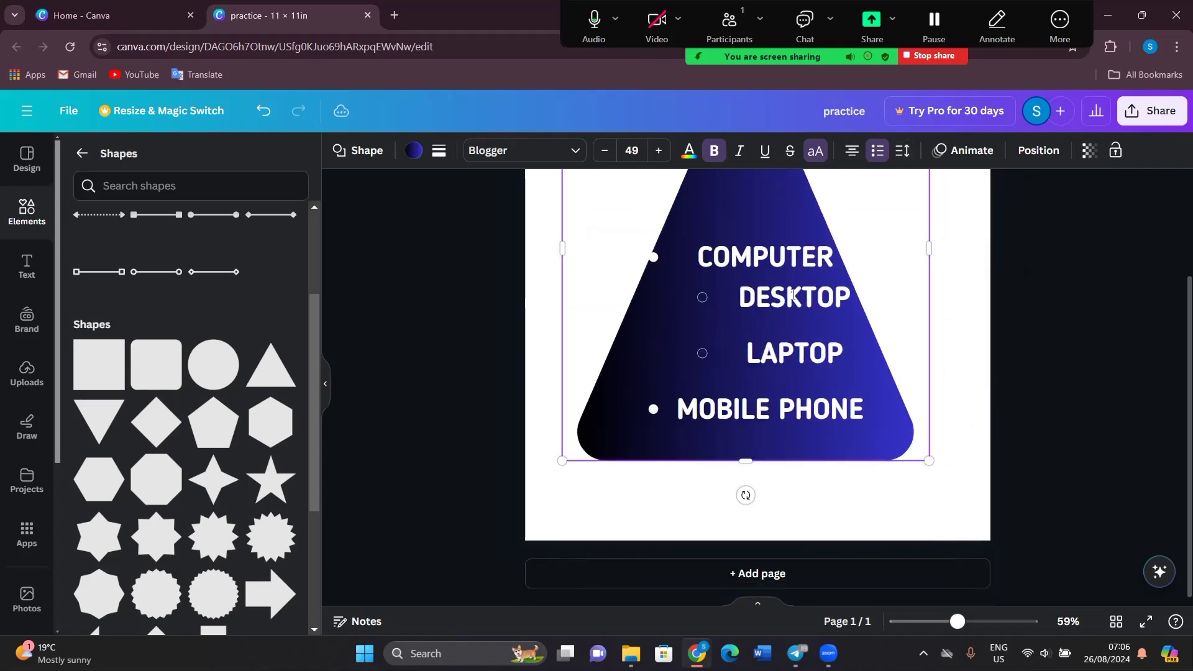
- Set the list's line spacing to 1.4, then try a padding of 20 in the triangle and undo it
{"action": "left_click", "coordinate": [902, 150]}
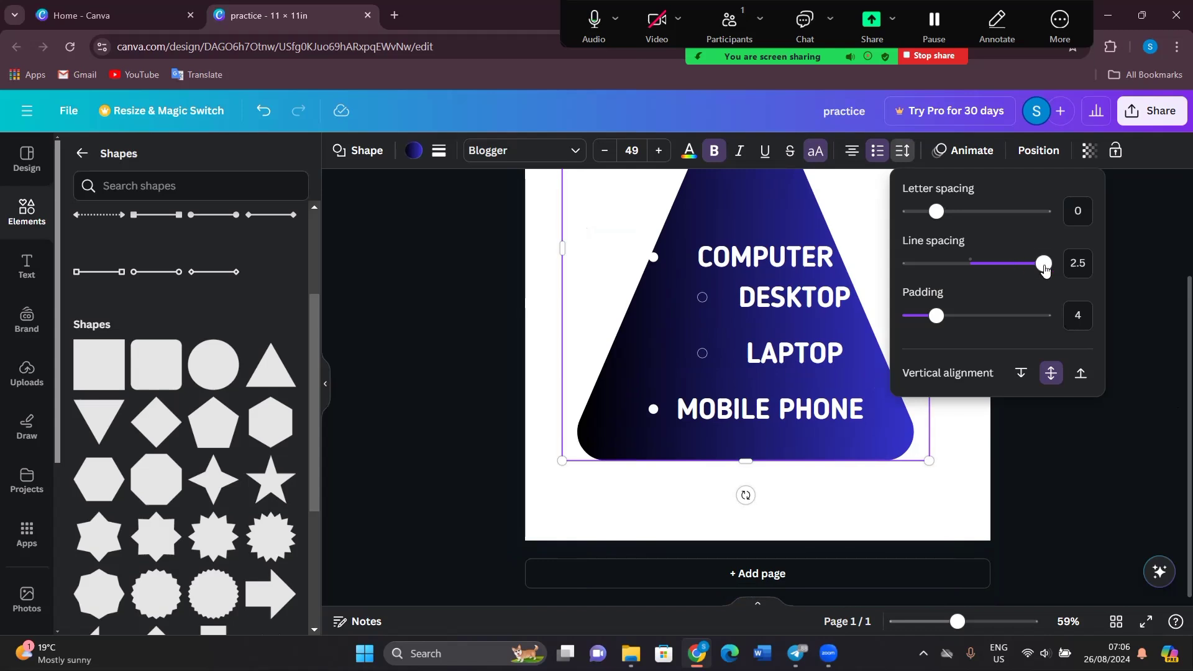
{"action": "left_click_drag", "start_coordinate": [1042, 264], "coordinate": [969, 264]}
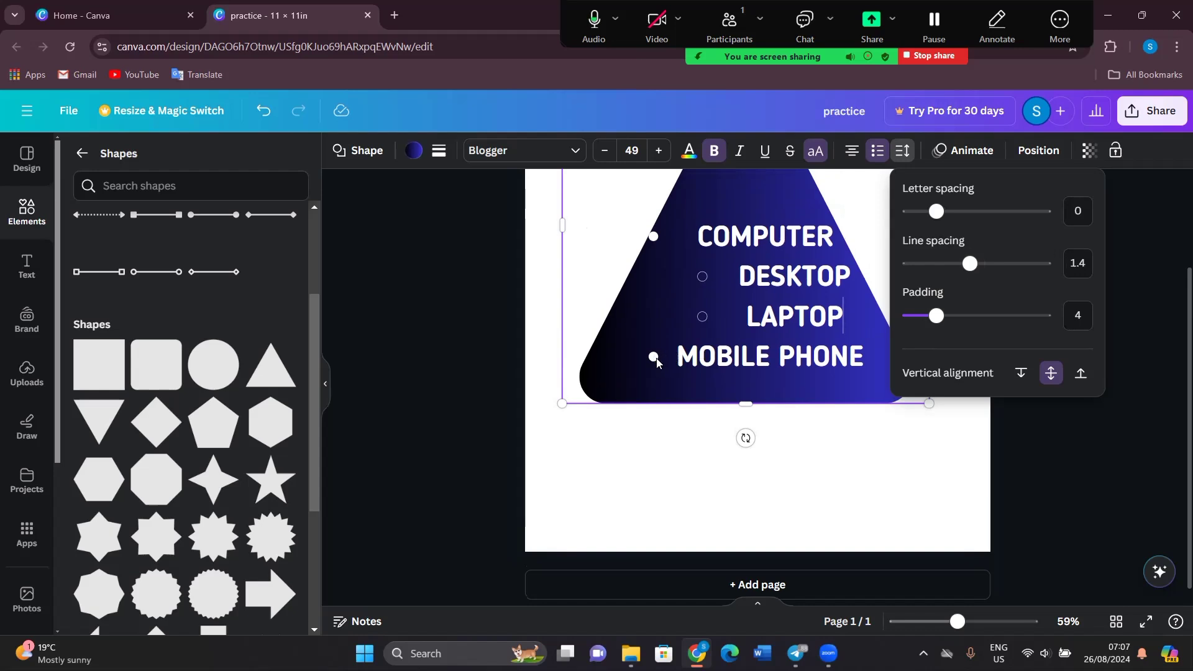
{"action": "left_click_drag", "start_coordinate": [935, 317], "coordinate": [1148, 300]}
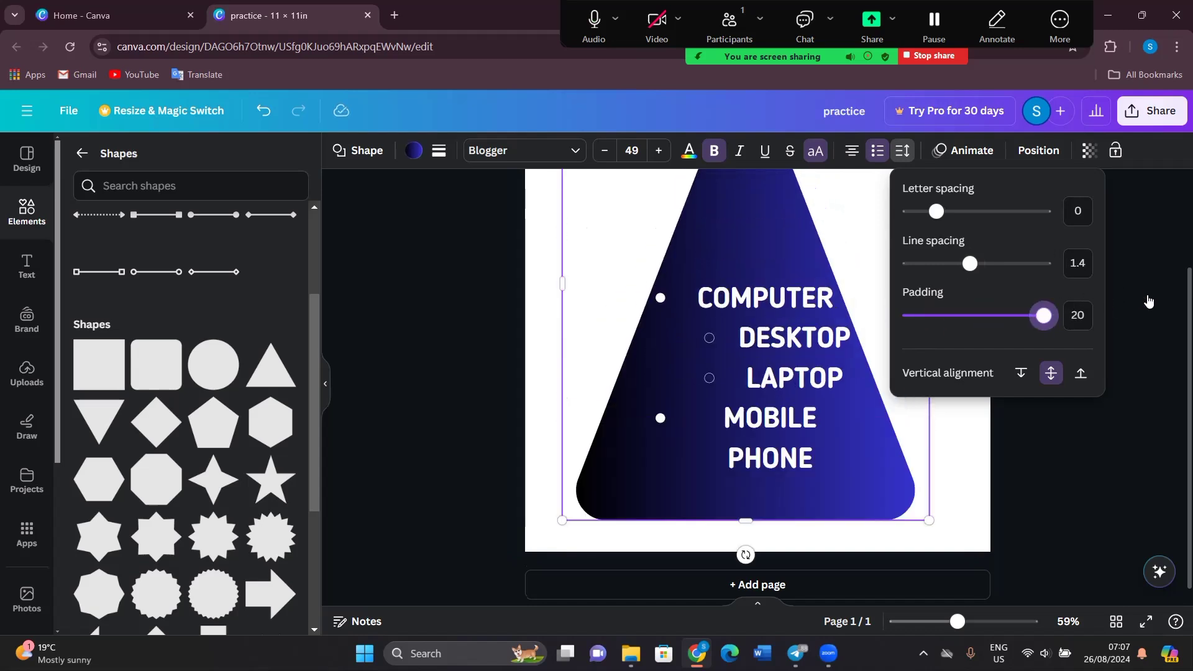
{"action": "key", "text": "ctrl+z"}
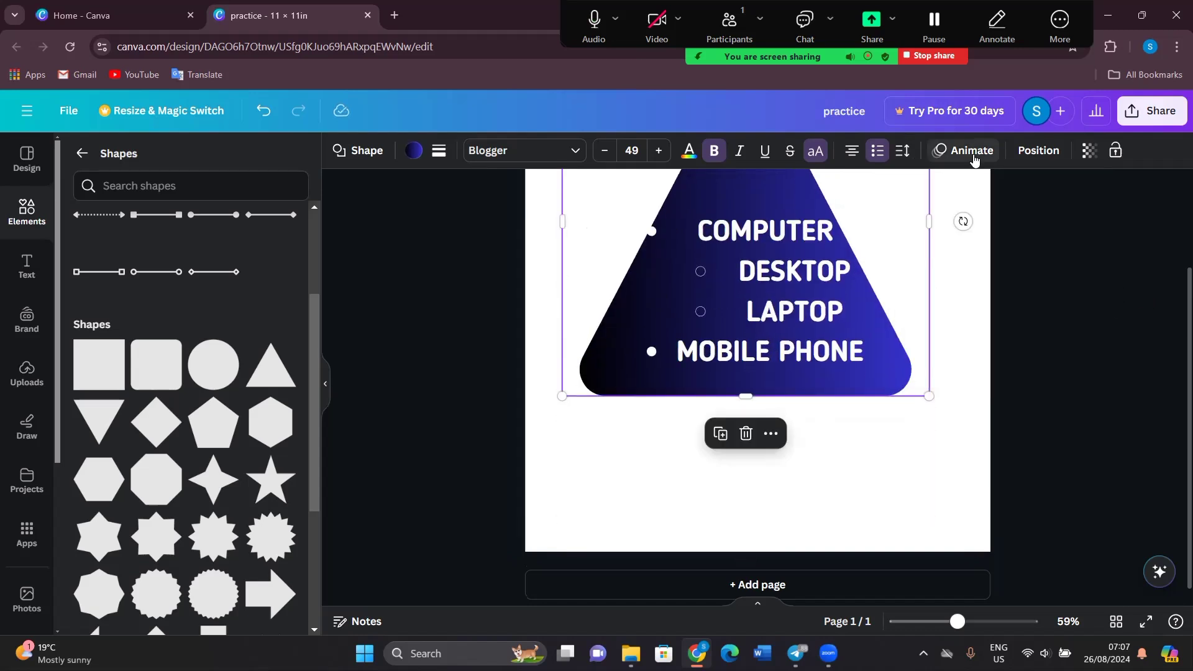
- Browse the element animations available for the triangle and move the triangle down the page
{"action": "left_click", "coordinate": [971, 151]}
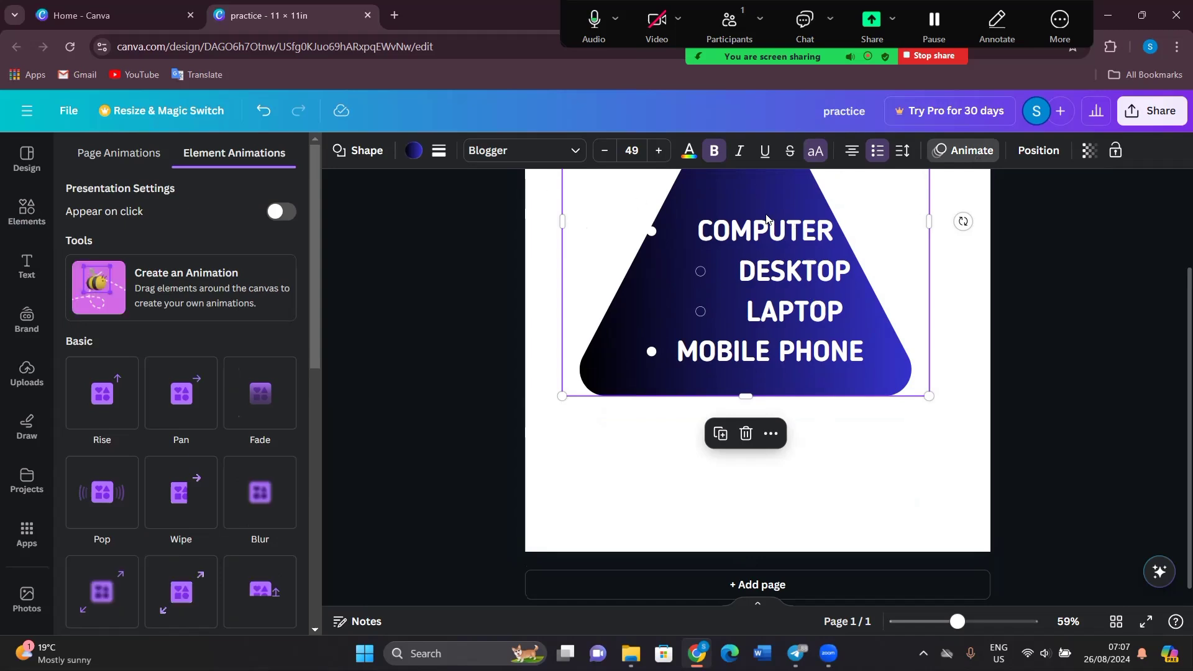
{"action": "left_click_drag", "start_coordinate": [780, 274], "coordinate": [789, 348]}
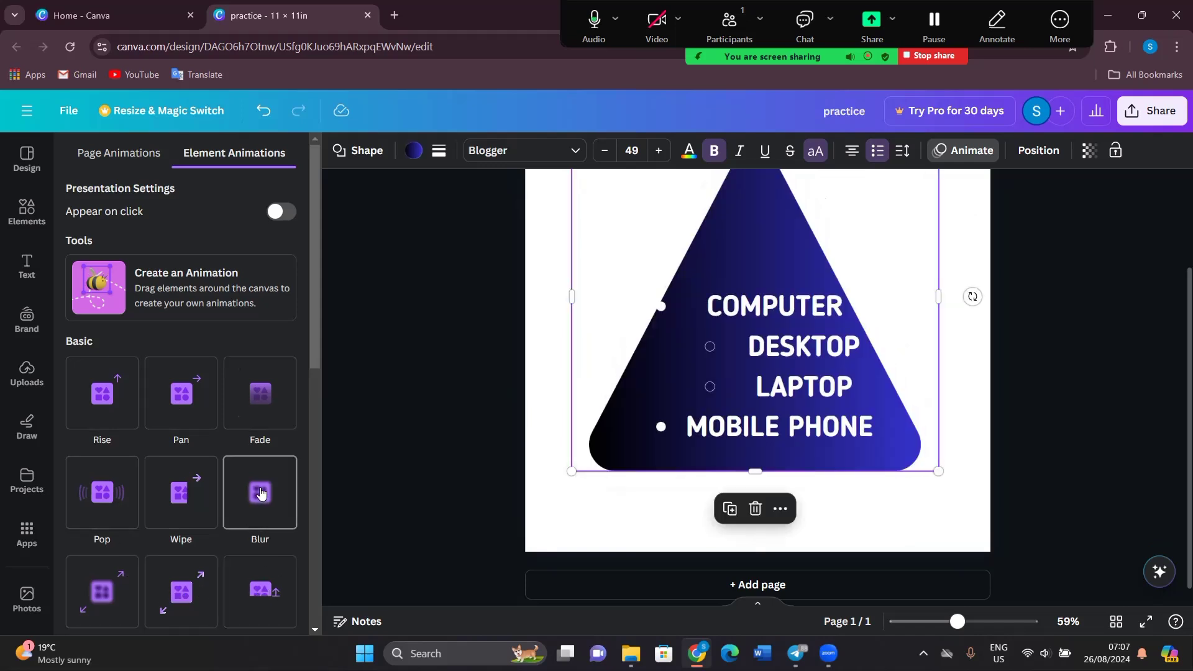
{"action": "left_click_drag", "start_coordinate": [317, 334], "coordinate": [317, 444]}
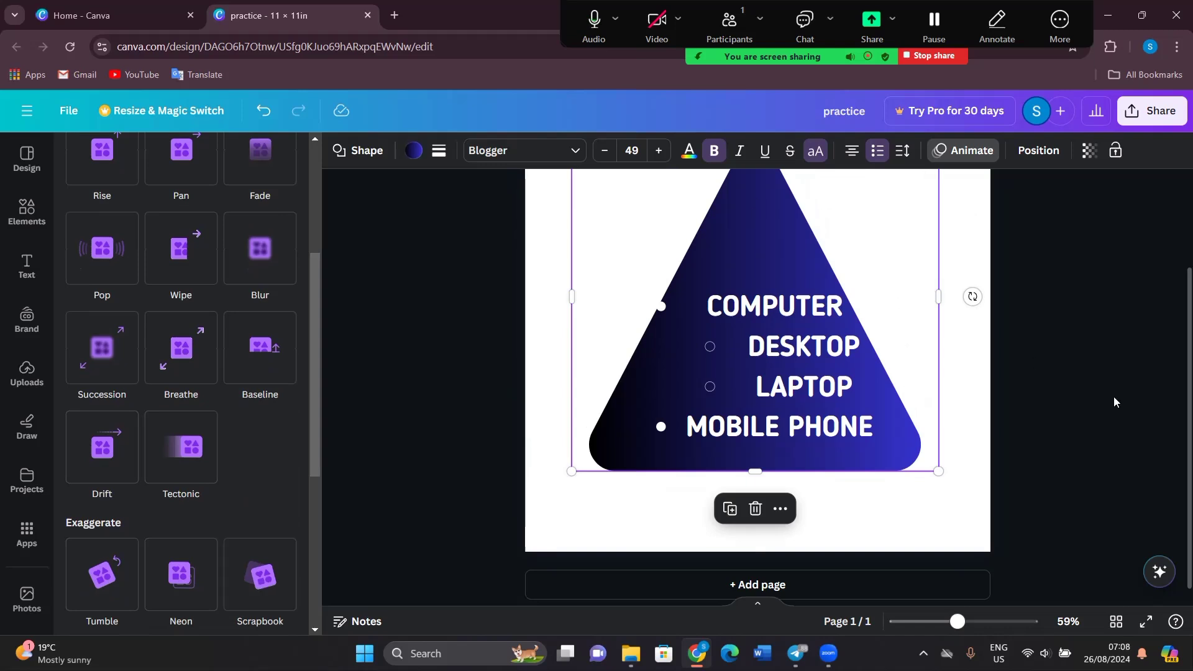
{"action": "scroll", "coordinate": [1173, 520], "scroll_direction": "up", "scroll_amount": 2}
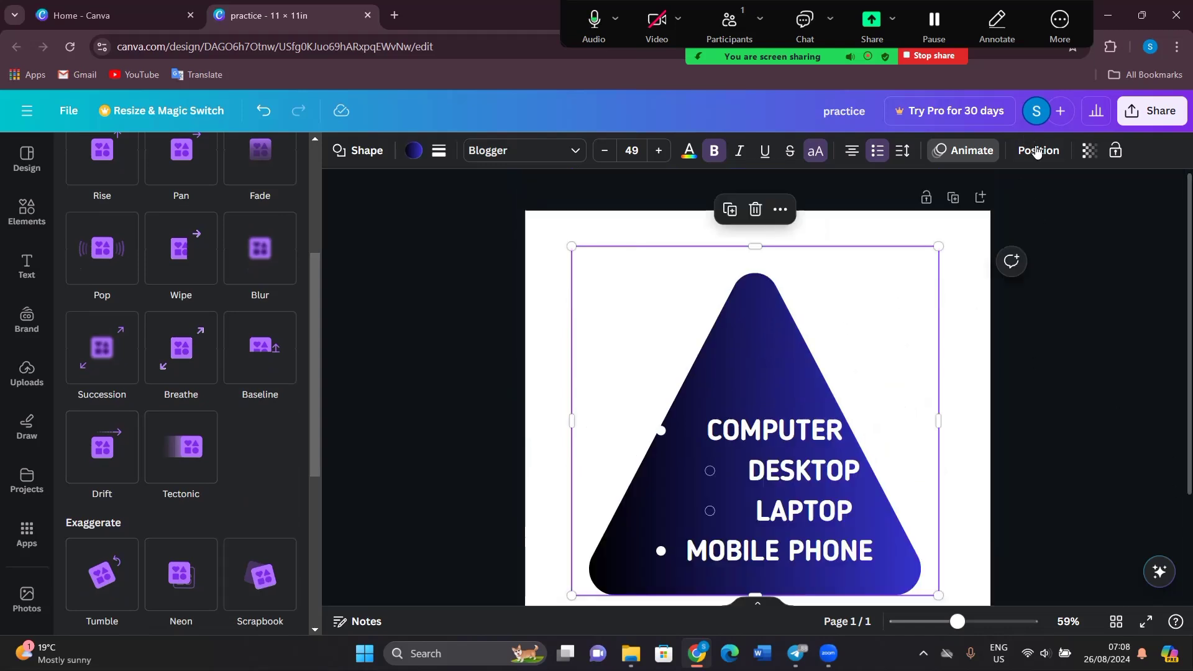
- Clear the bulleted text from the triangle, duplicate the triangle, and place the copy above and to the right of the original
{"action": "key", "text": "ctrl+d"}
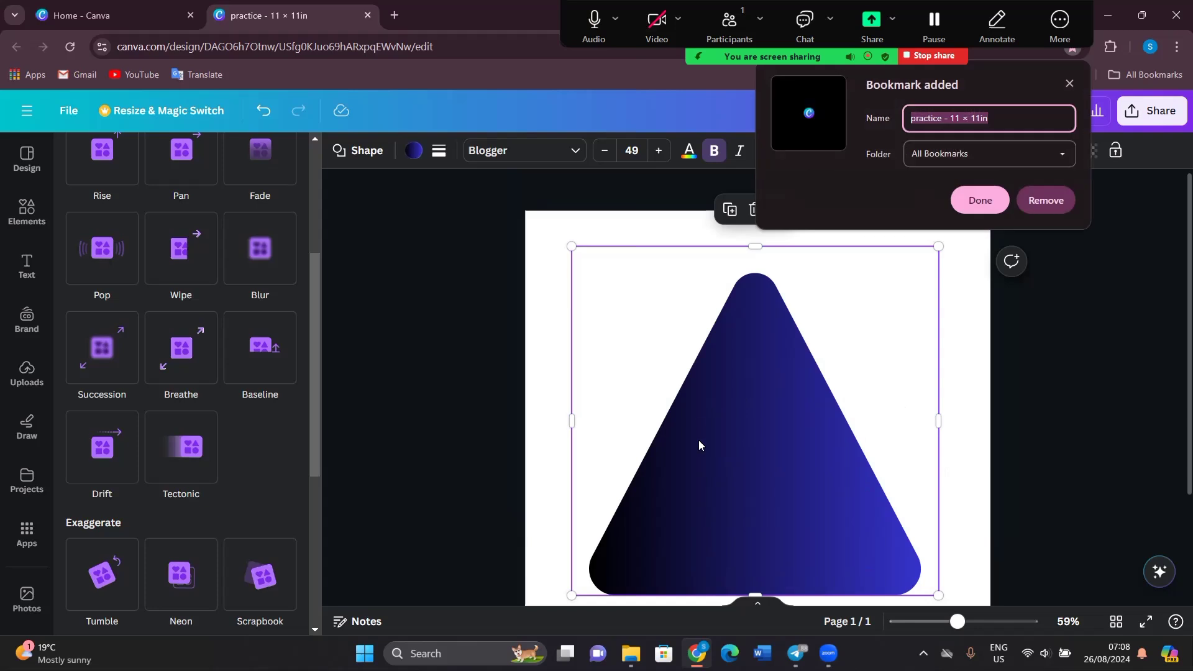
{"action": "left_click", "coordinate": [741, 402]}
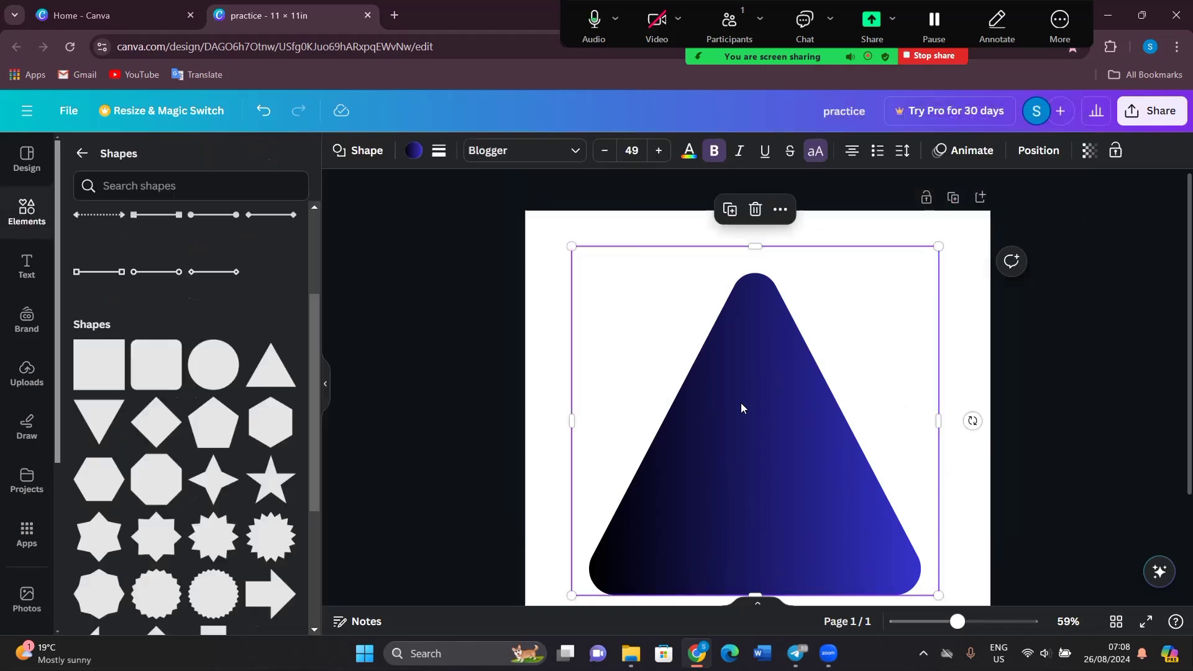
{"action": "key", "text": "ctrl+d"}
{"action": "left_click_drag", "start_coordinate": [746, 403], "coordinate": [883, 351]}
- Fill the duplicate triangle with the red-to-orange gradient and move it over the original, to about X 1.85 in and Y 0.42 in
{"action": "left_click", "coordinate": [414, 151]}
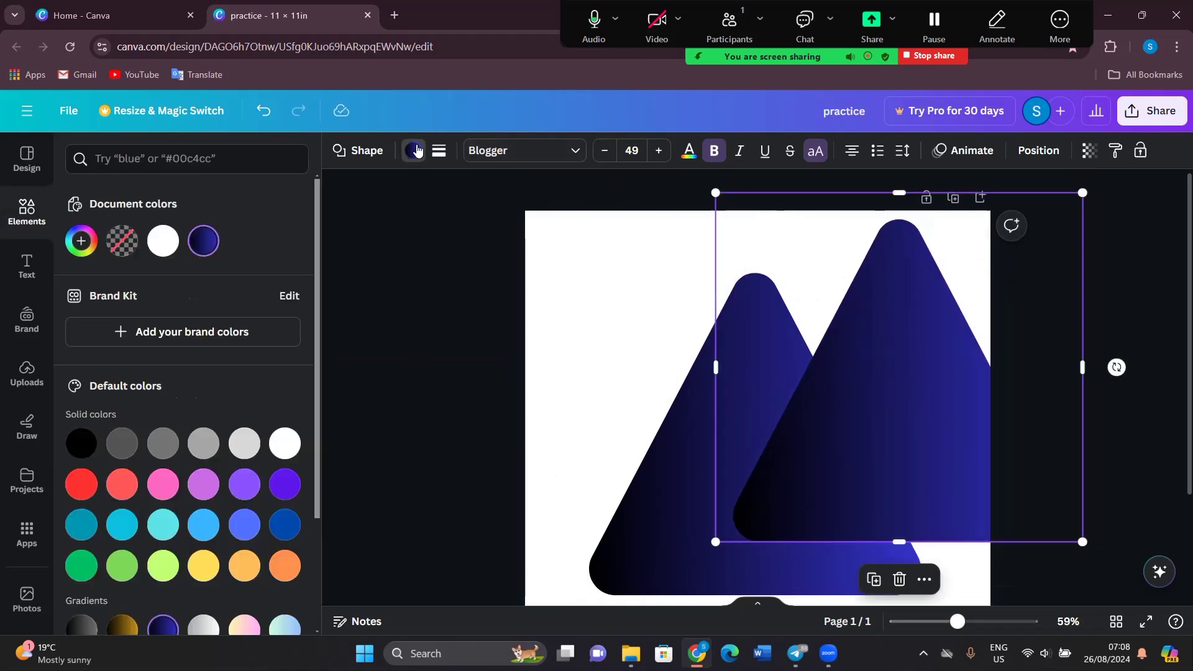
{"action": "scroll", "coordinate": [216, 452], "scroll_direction": "down", "scroll_amount": 3}
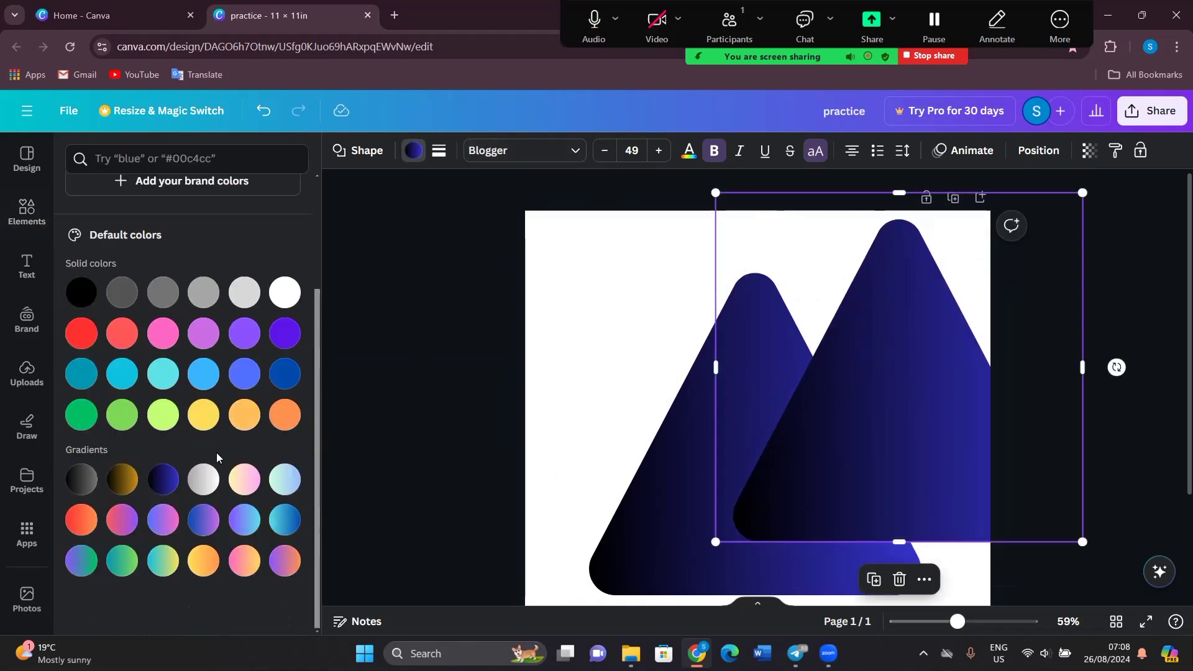
{"action": "left_click", "coordinate": [89, 527]}
{"action": "left_click", "coordinate": [564, 431]}
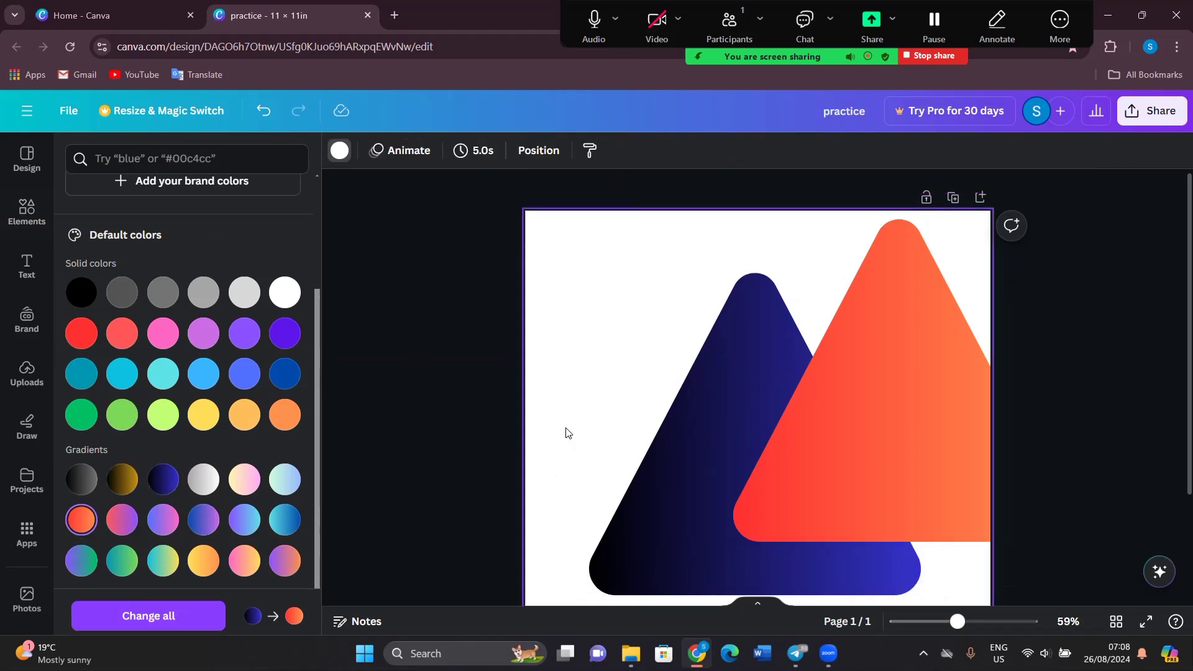
{"action": "left_click_drag", "start_coordinate": [839, 363], "coordinate": [726, 397]}
{"action": "left_click", "coordinate": [565, 381]}
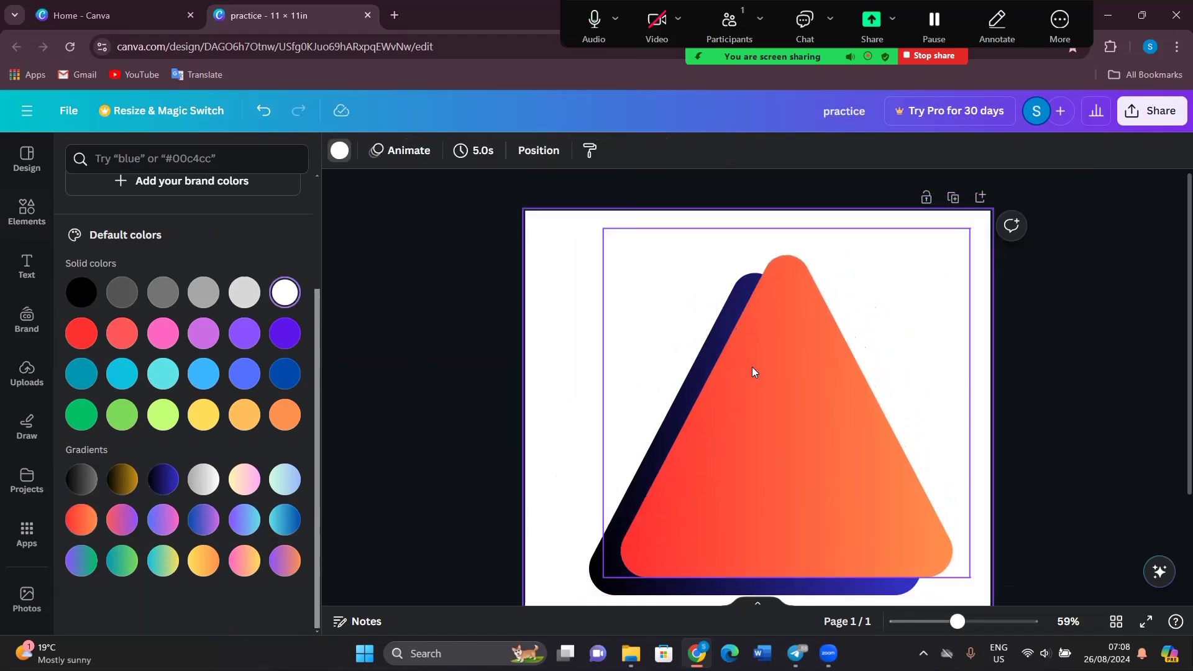
- Send the orange triangle backward behind the dark blue one and bring it forward again
{"action": "left_click", "coordinate": [753, 372]}
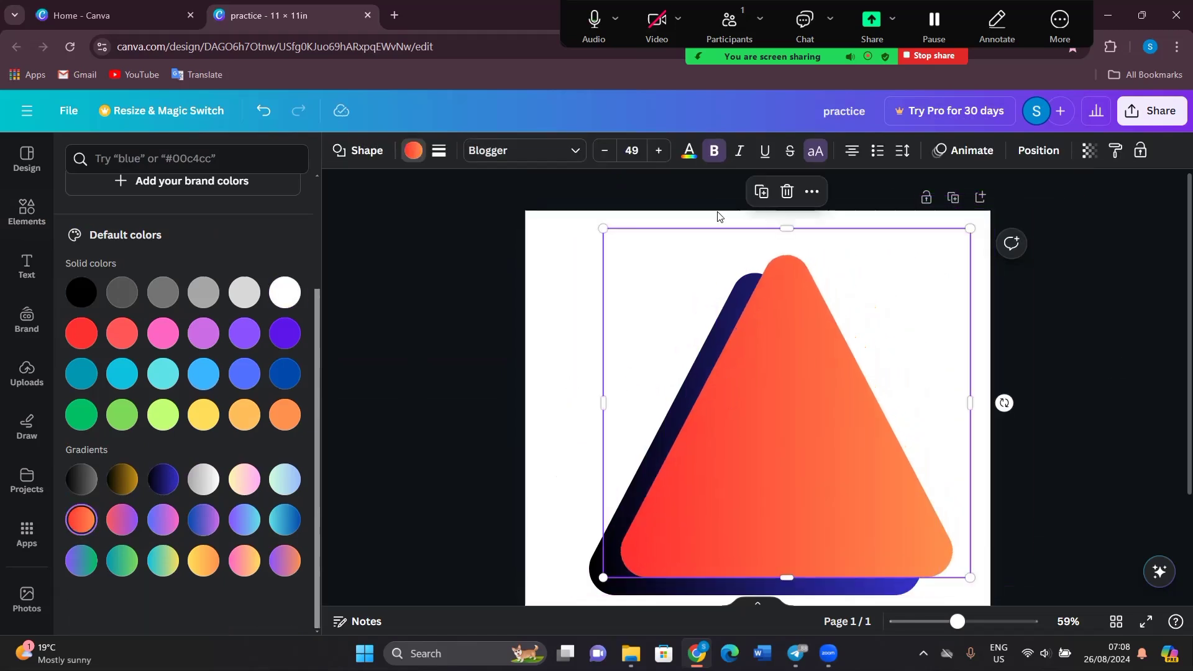
{"action": "left_click", "coordinate": [1028, 160]}
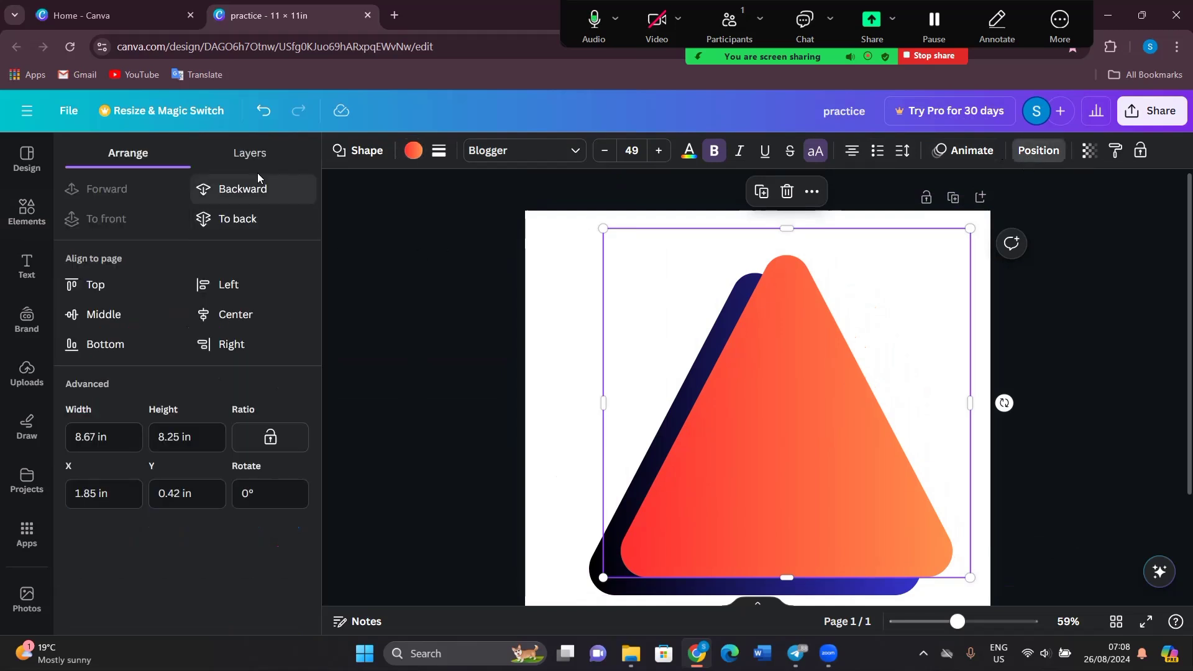
{"action": "left_click", "coordinate": [258, 196]}
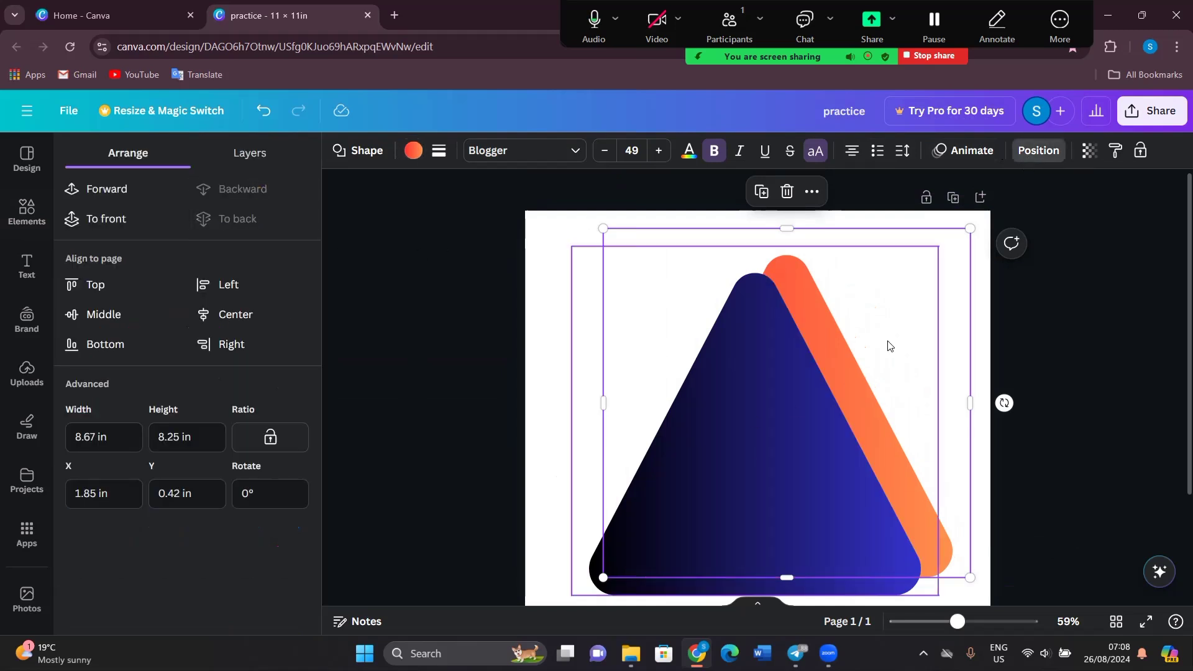
{"action": "left_click", "coordinate": [126, 187]}
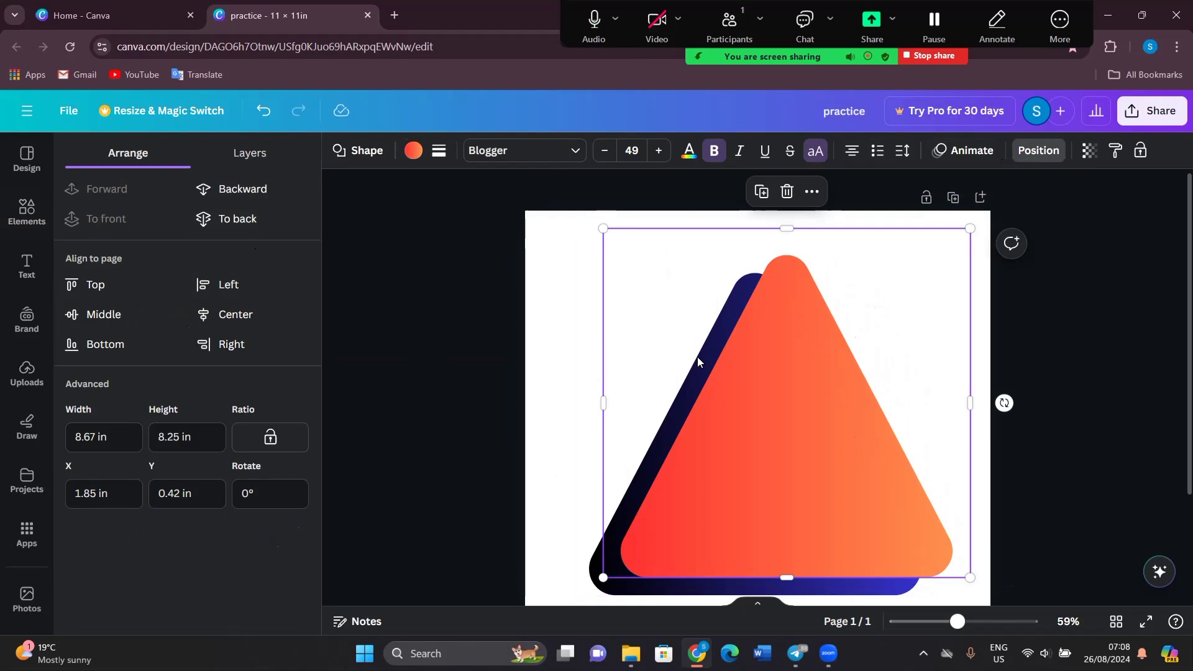
- Duplicate the orange triangle, fill the copy with the blue-to-purple gradient, and move it down and to the right
{"action": "key", "text": "ctrl+d"}
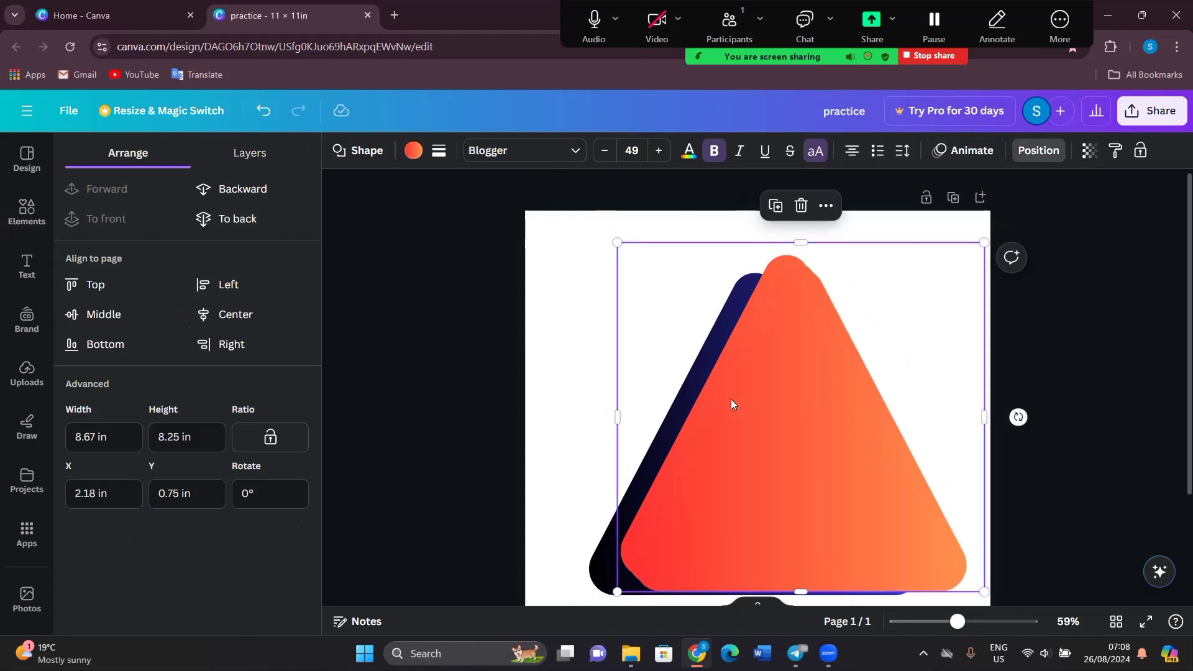
{"action": "left_click", "coordinate": [412, 148]}
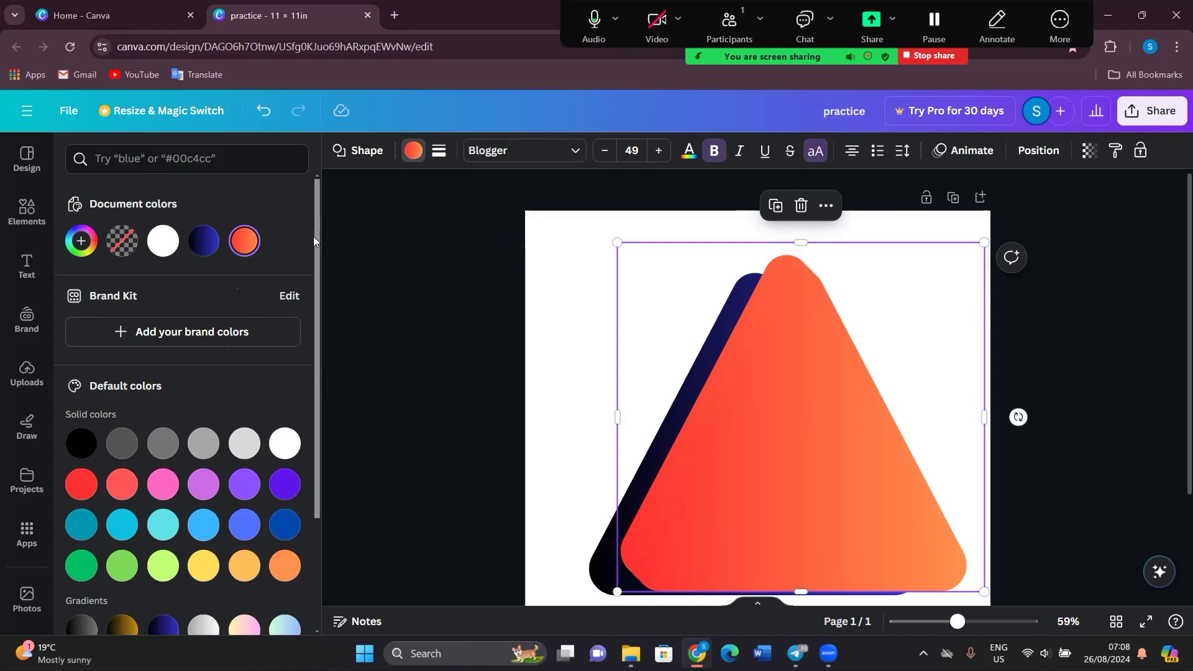
{"action": "left_click_drag", "start_coordinate": [313, 236], "coordinate": [326, 451]}
{"action": "left_click", "coordinate": [203, 519]}
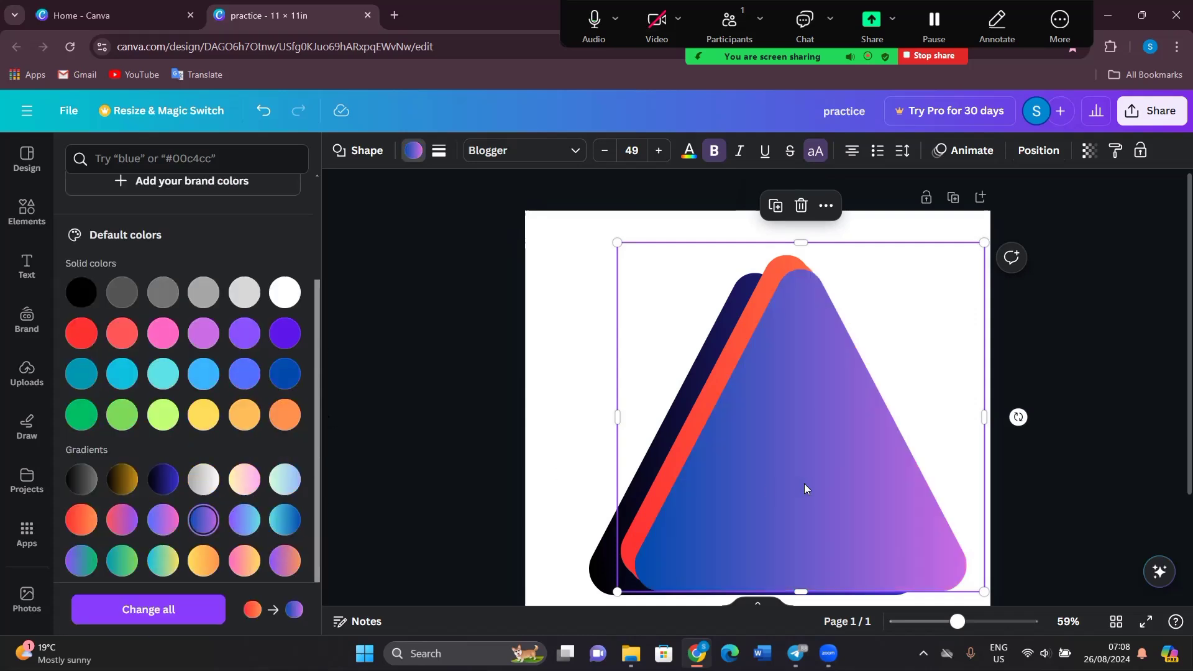
{"action": "left_click_drag", "start_coordinate": [763, 431], "coordinate": [818, 470]}
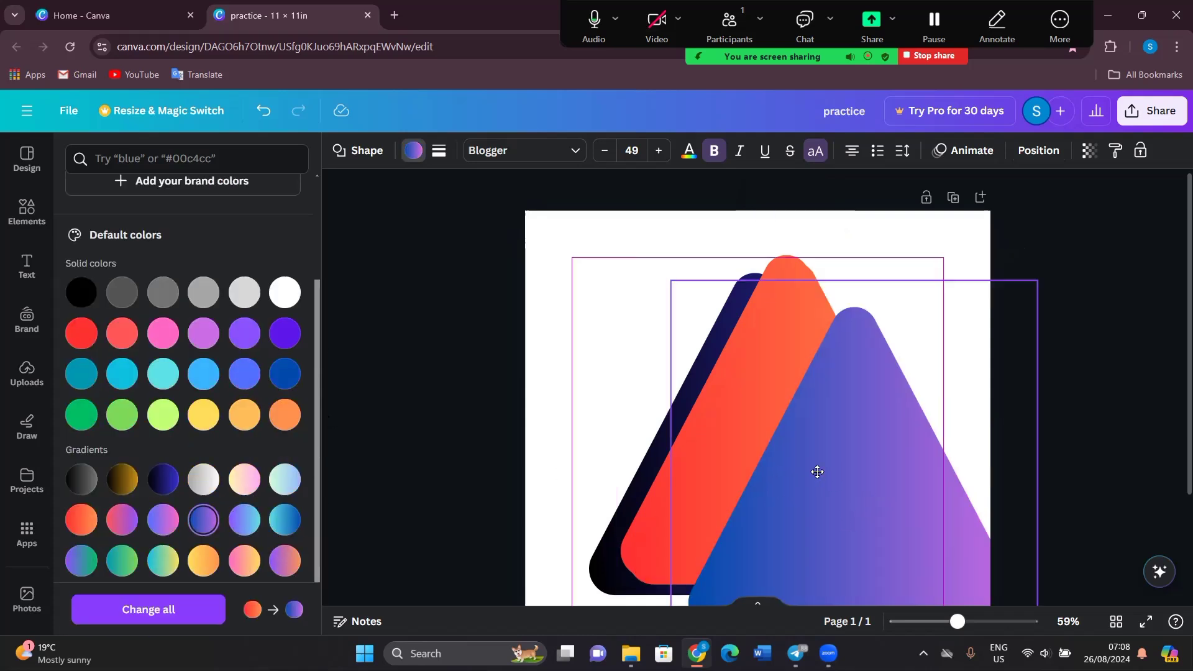
- Fill the other orange copy with the turquoise-to-blue gradient and move the purple triangle up to about X 3.06 in, Y 0 in
{"action": "left_click", "coordinate": [540, 398]}
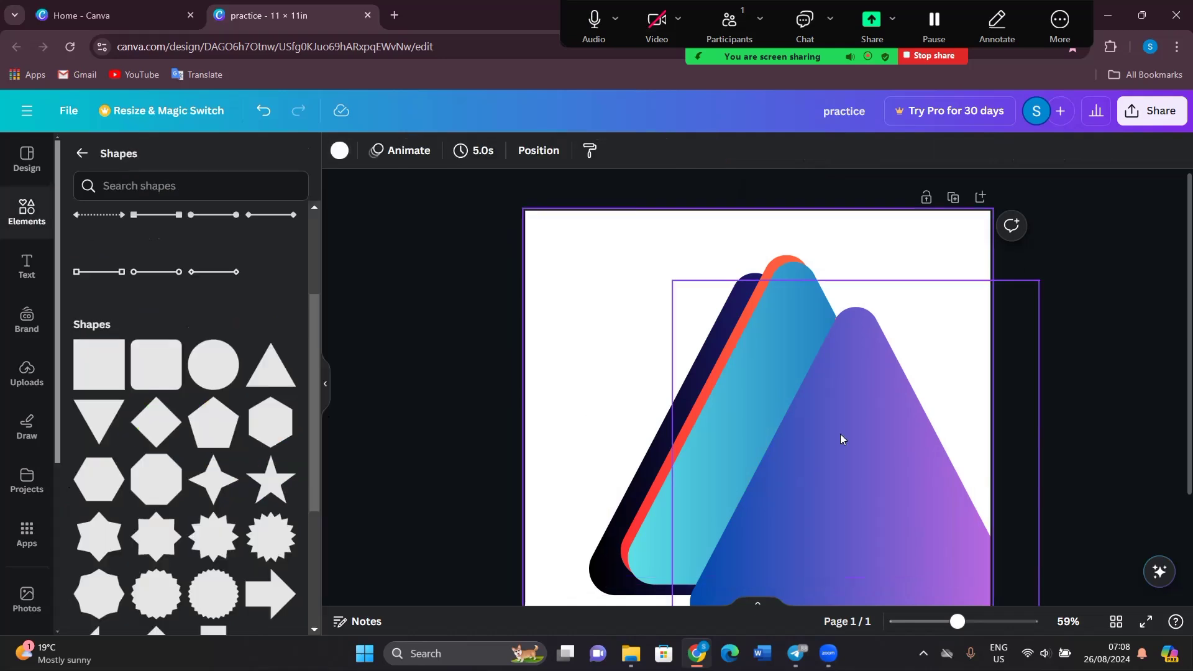
{"action": "left_click_drag", "start_coordinate": [840, 434], "coordinate": [820, 371]}
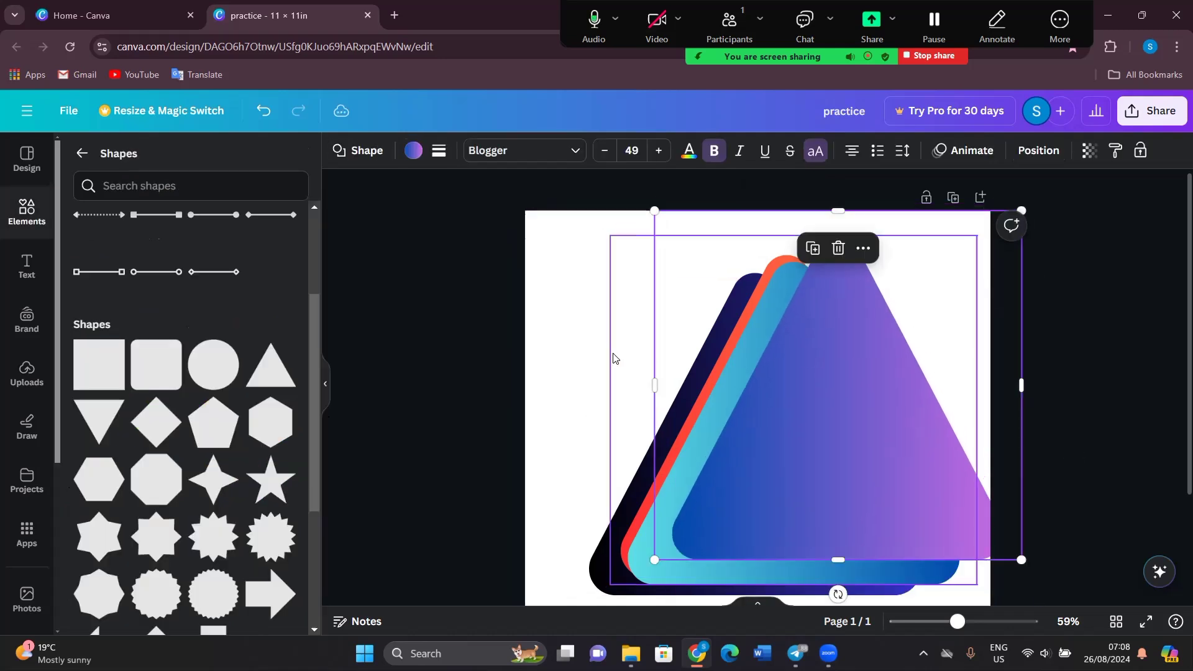
{"action": "left_click", "coordinate": [583, 360]}
- Send the blue-to-purple triangle to the back and move it left of the others, to about X 0.16 in and Y 1.1 in
{"action": "left_click", "coordinate": [802, 388]}
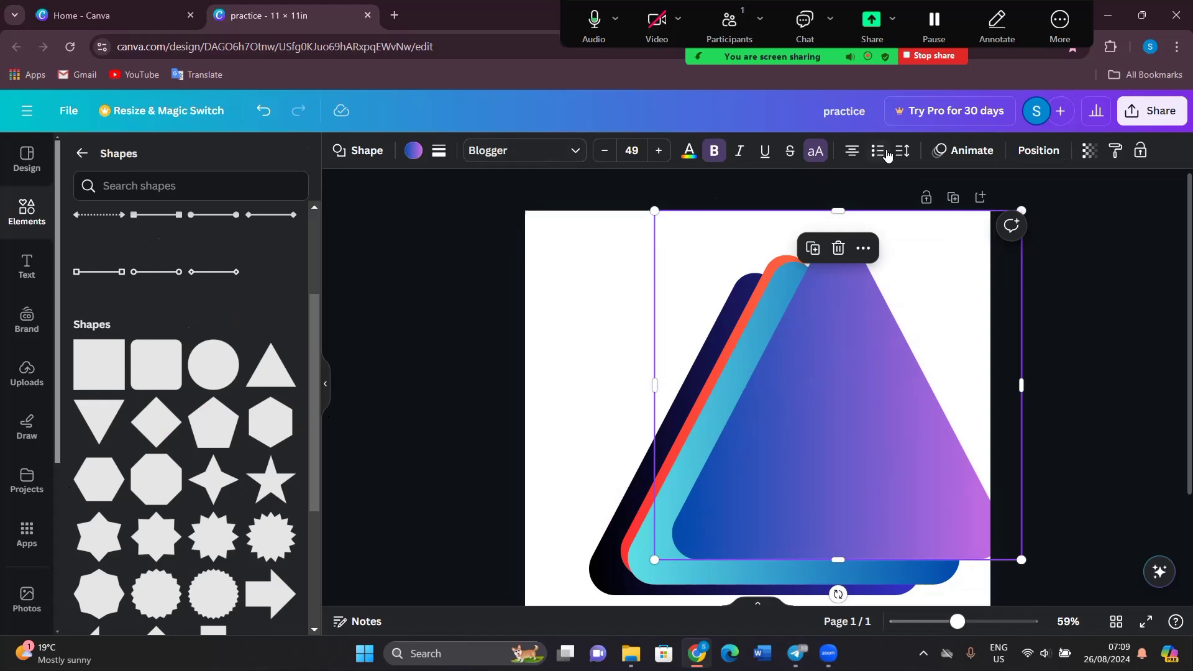
{"action": "left_click", "coordinate": [1038, 151]}
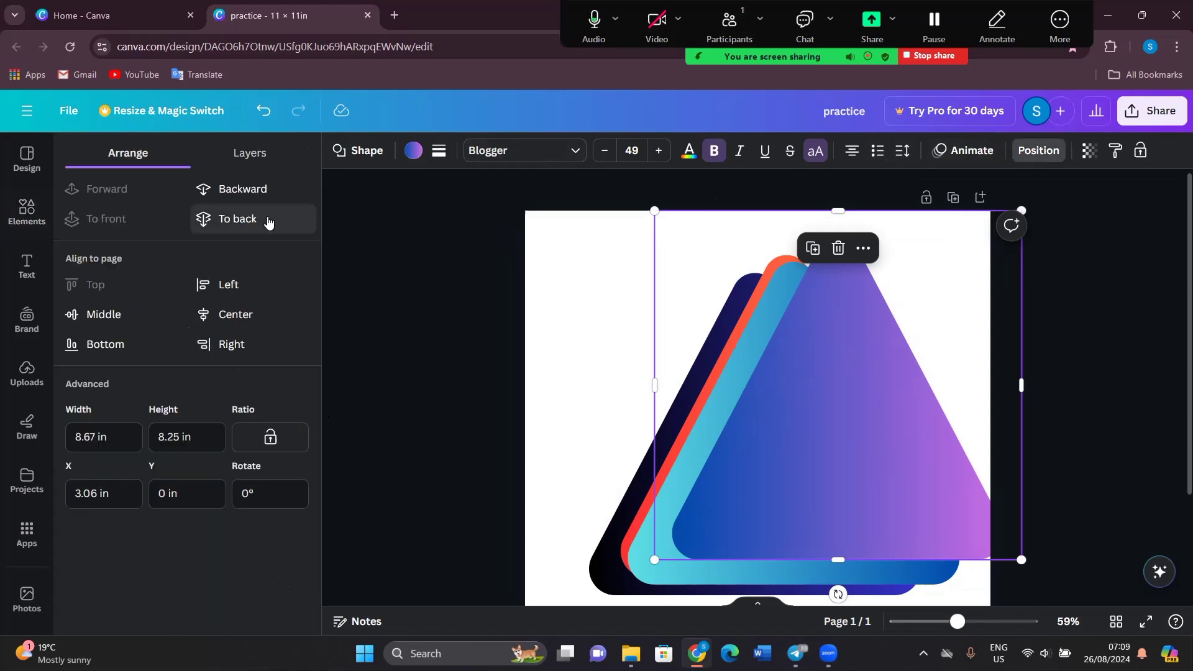
{"action": "left_click", "coordinate": [268, 220]}
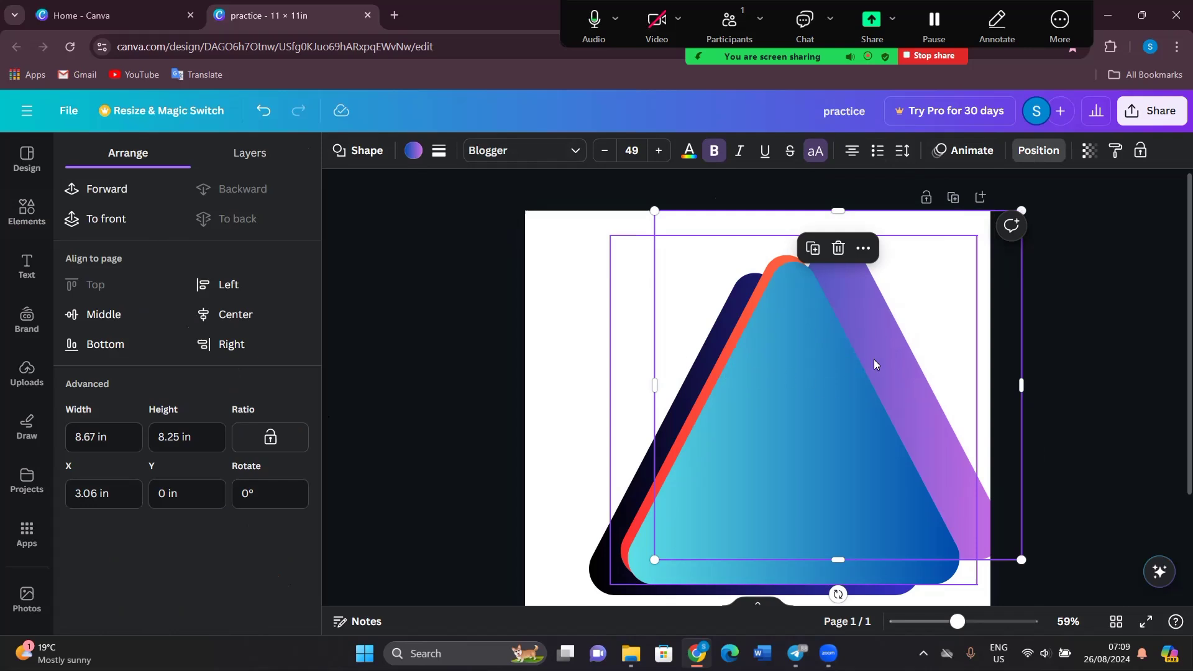
{"action": "left_click_drag", "start_coordinate": [879, 329], "coordinate": [755, 377]}
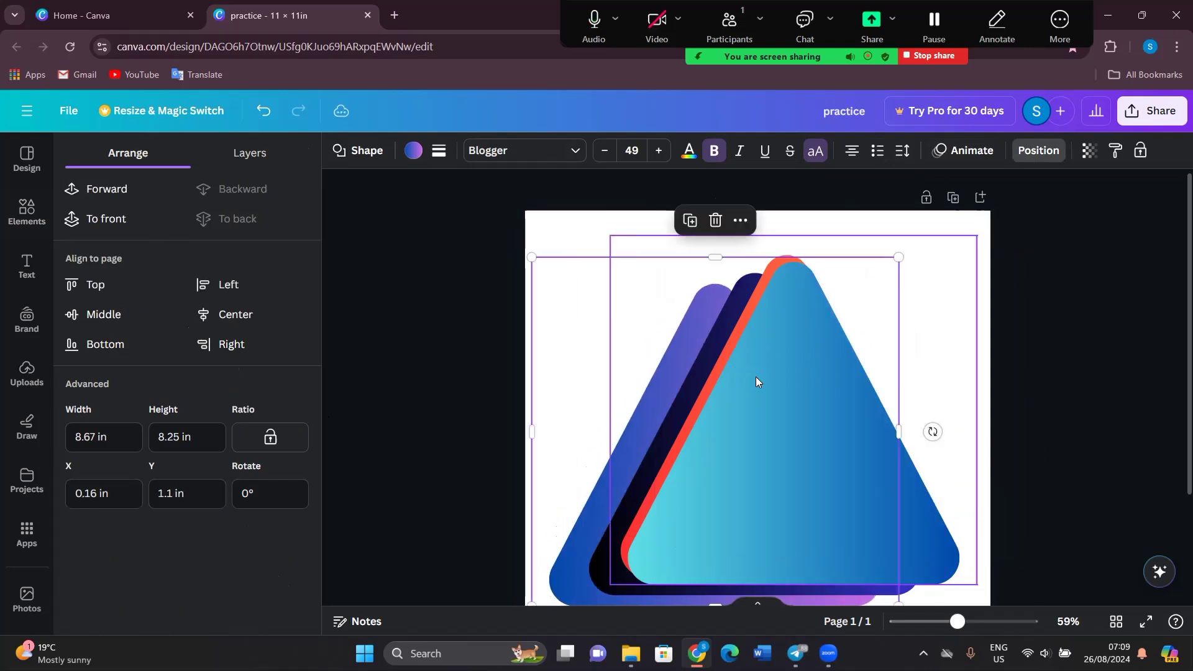
{"action": "left_click", "coordinate": [547, 236]}
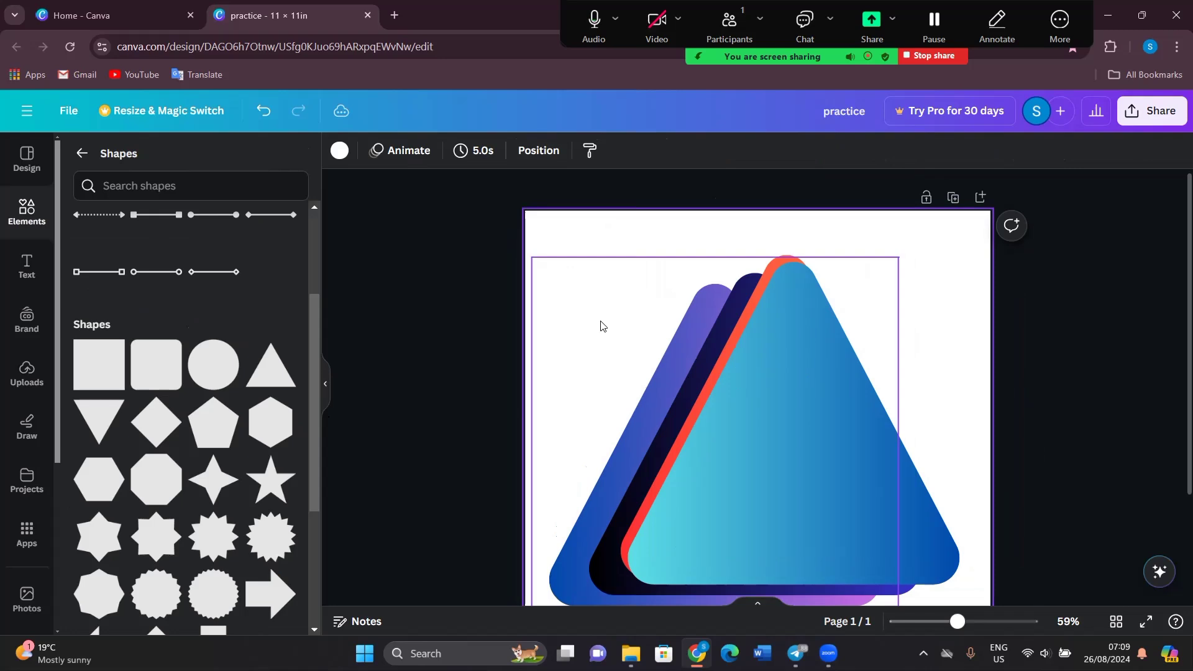
- Bring the dark blue gradient triangle to the front of all the other triangles
{"action": "left_click", "coordinate": [702, 369]}
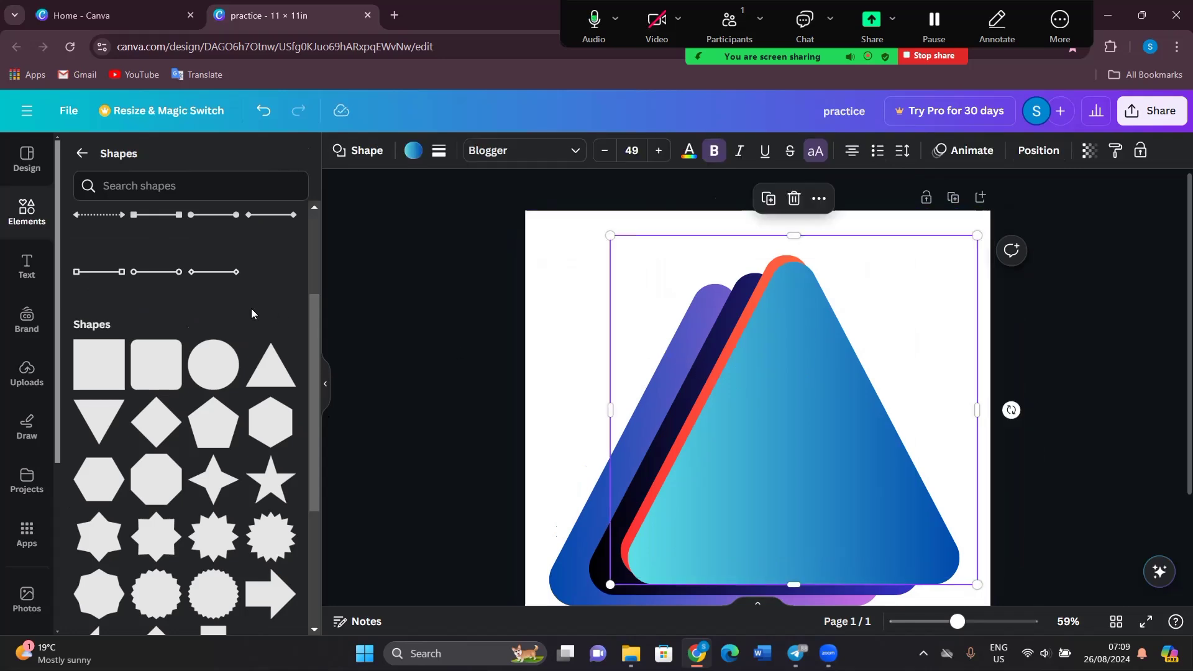
{"action": "left_click", "coordinate": [1015, 158]}
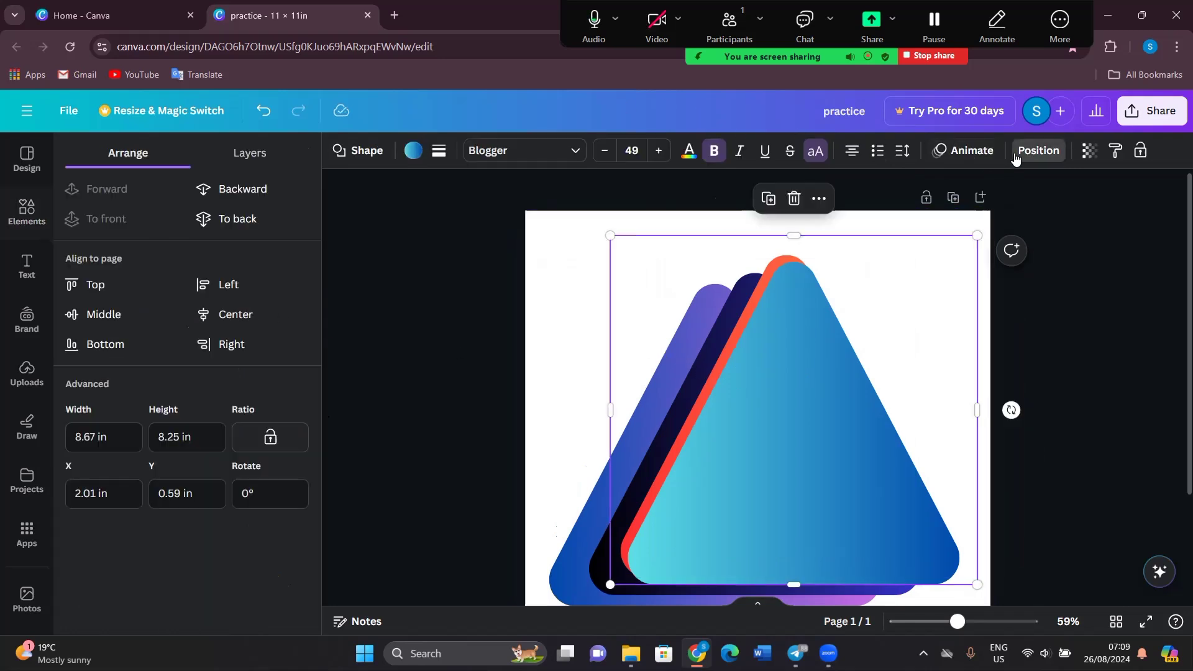
{"action": "left_click", "coordinate": [595, 293]}
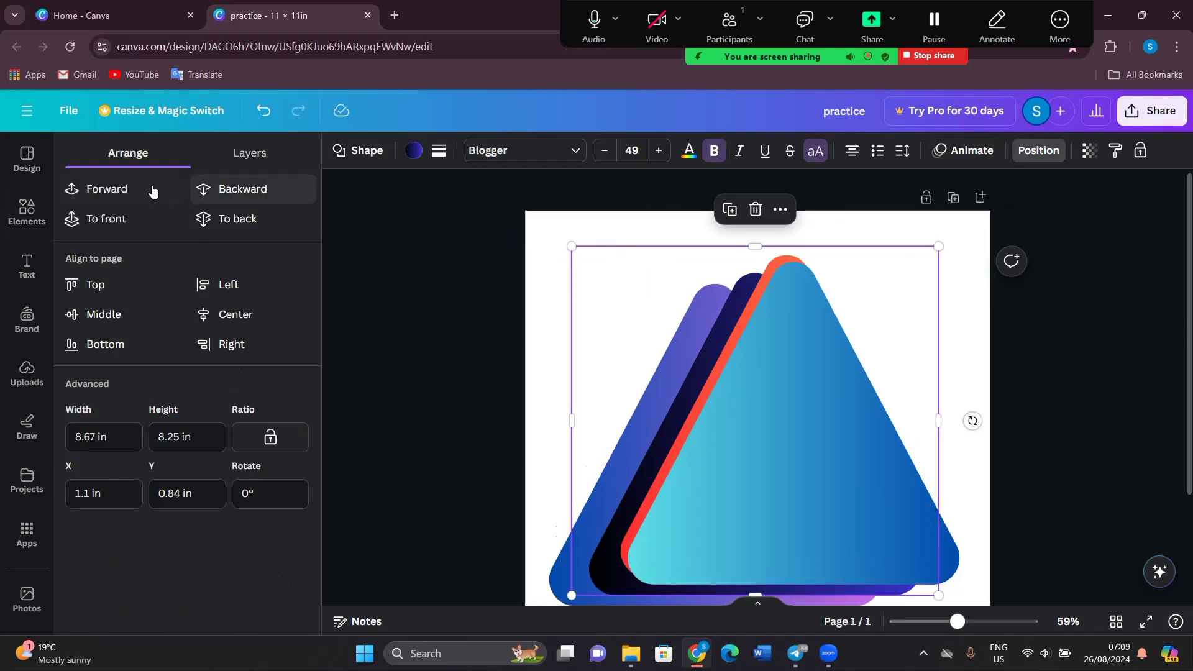
{"action": "left_click", "coordinate": [127, 218]}
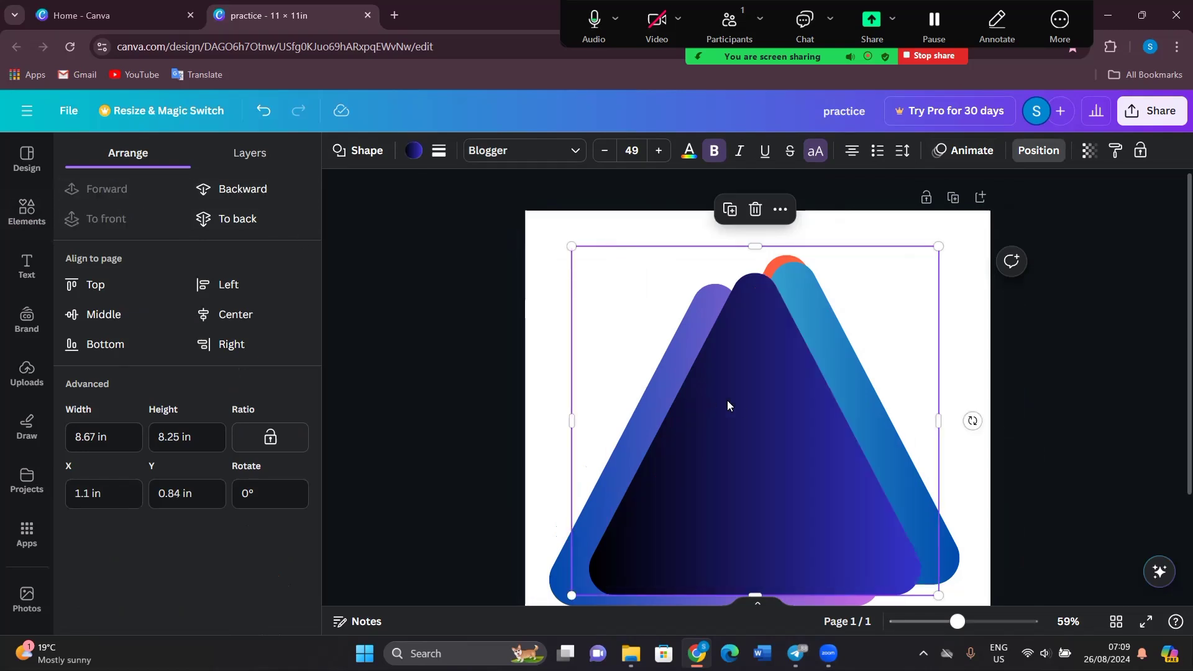
- Move the dark blue triangle to about X 2.84 in, Y -0.18 in, and delete it together with the turquoise and orange triangles
{"action": "left_click_drag", "start_coordinate": [727, 404], "coordinate": [811, 369]}
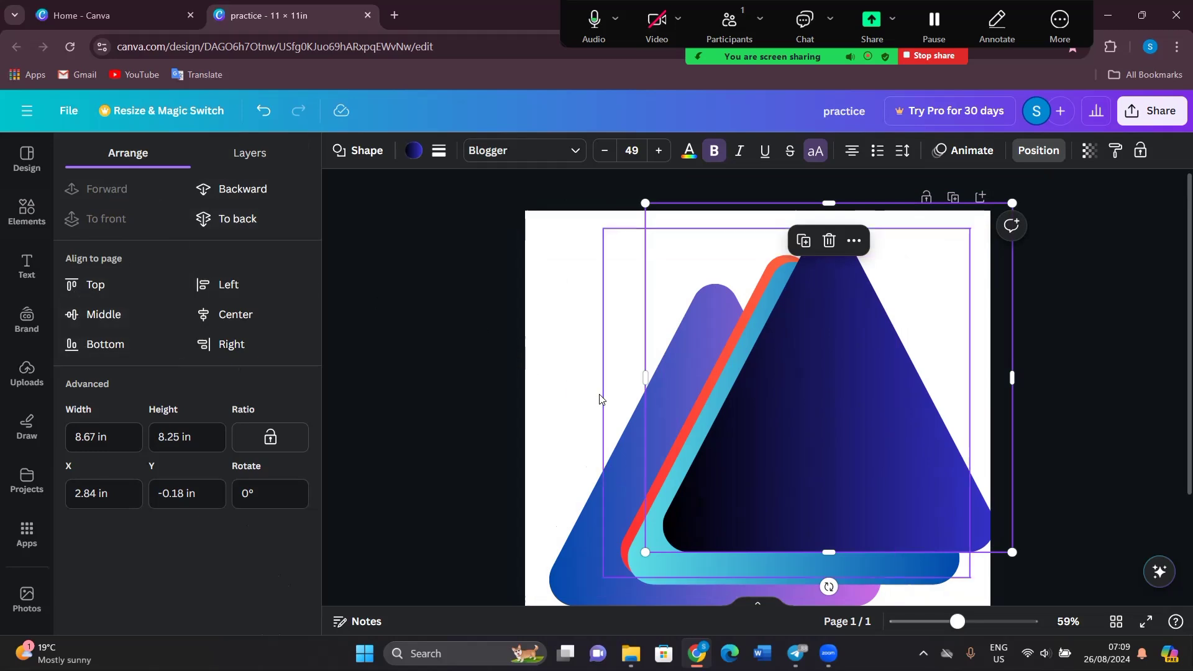
{"action": "key", "text": "Delete"}
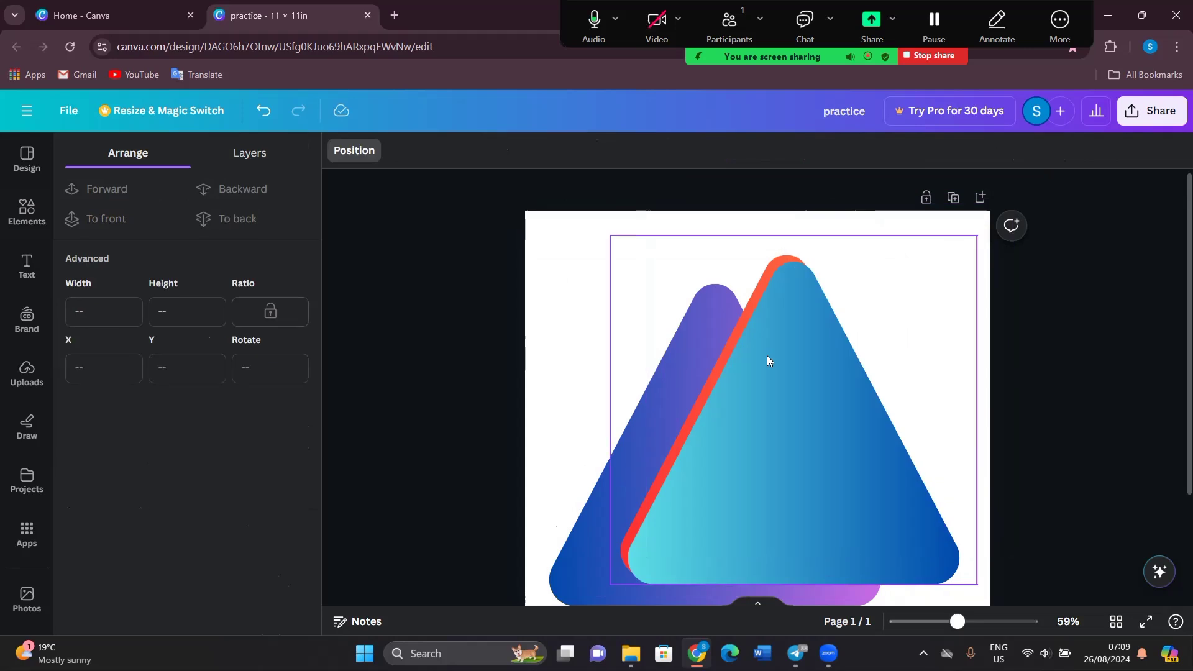
{"action": "left_click", "coordinate": [766, 355]}
{"action": "key", "text": "Delete"}
{"action": "left_click", "coordinate": [766, 355]}
{"action": "key", "text": "Delete"}
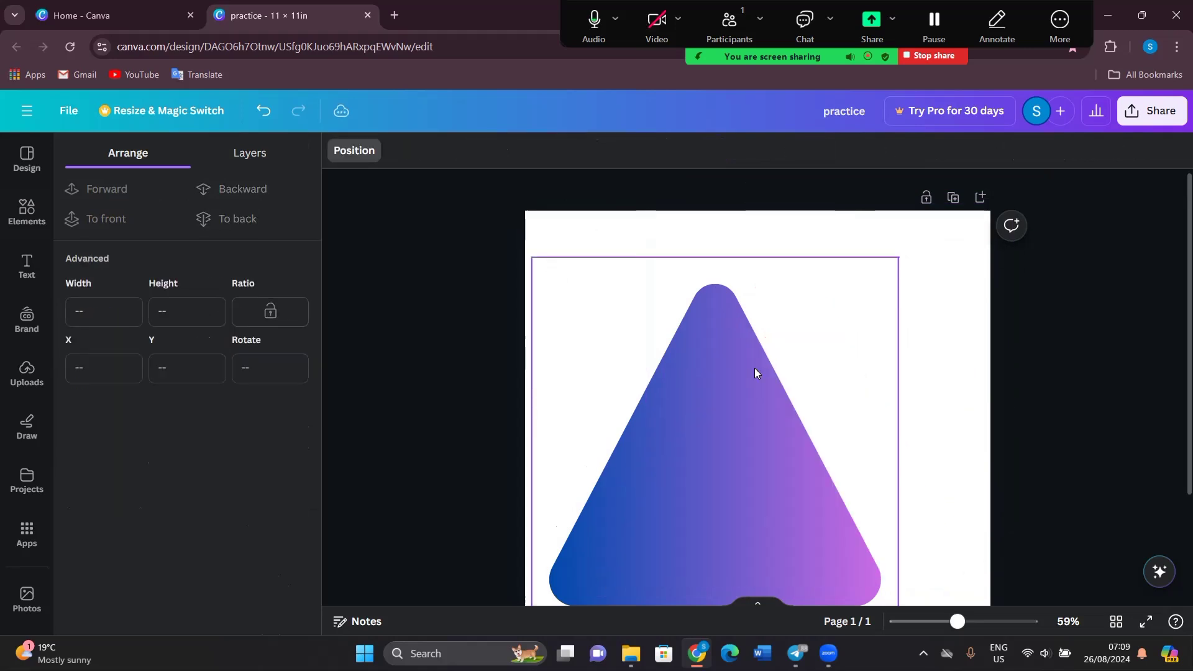
- Move the blue-to-purple triangle to about X 1.1 in, Y 0.55 in, and align it to the page's top and left
{"action": "left_click", "coordinate": [754, 368]}
{"action": "left_click_drag", "start_coordinate": [729, 460], "coordinate": [770, 438]}
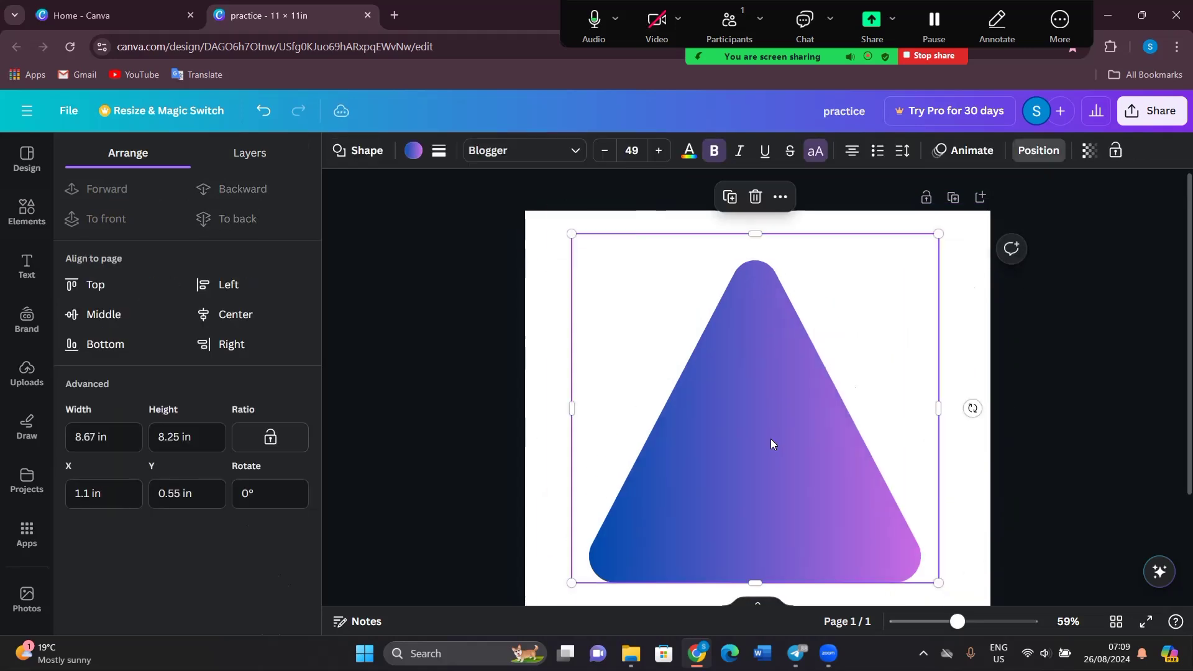
{"action": "left_click", "coordinate": [86, 287]}
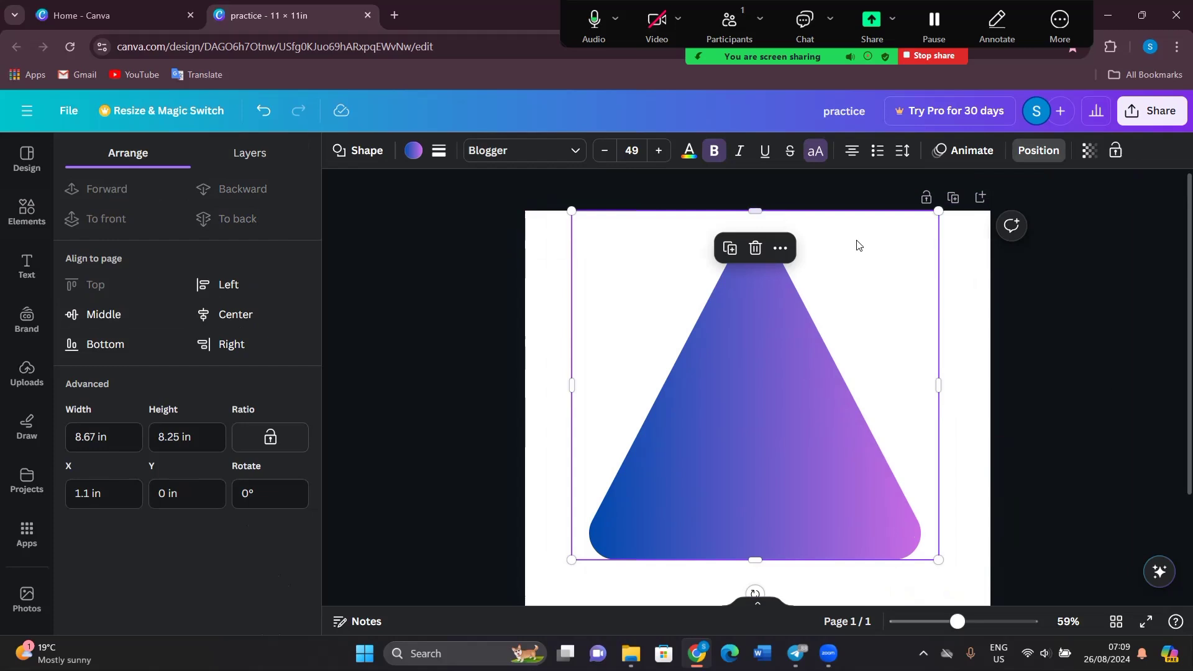
{"action": "left_click", "coordinate": [940, 621]}
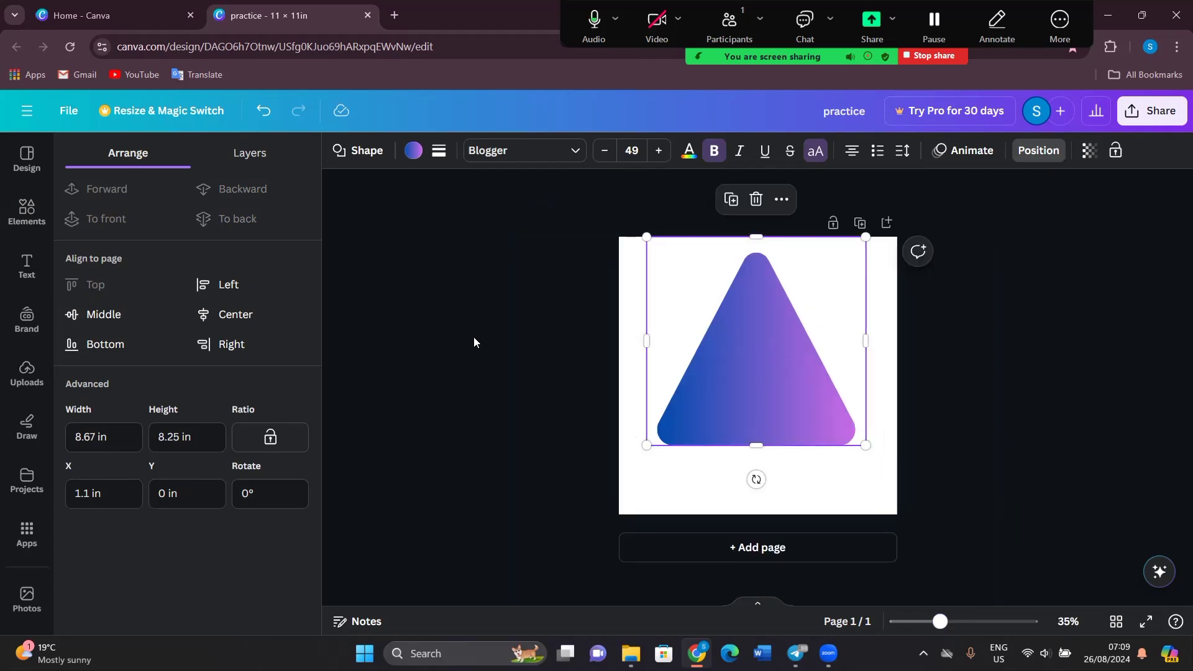
{"action": "left_click", "coordinate": [1046, 156]}
{"action": "left_click", "coordinate": [202, 295]}
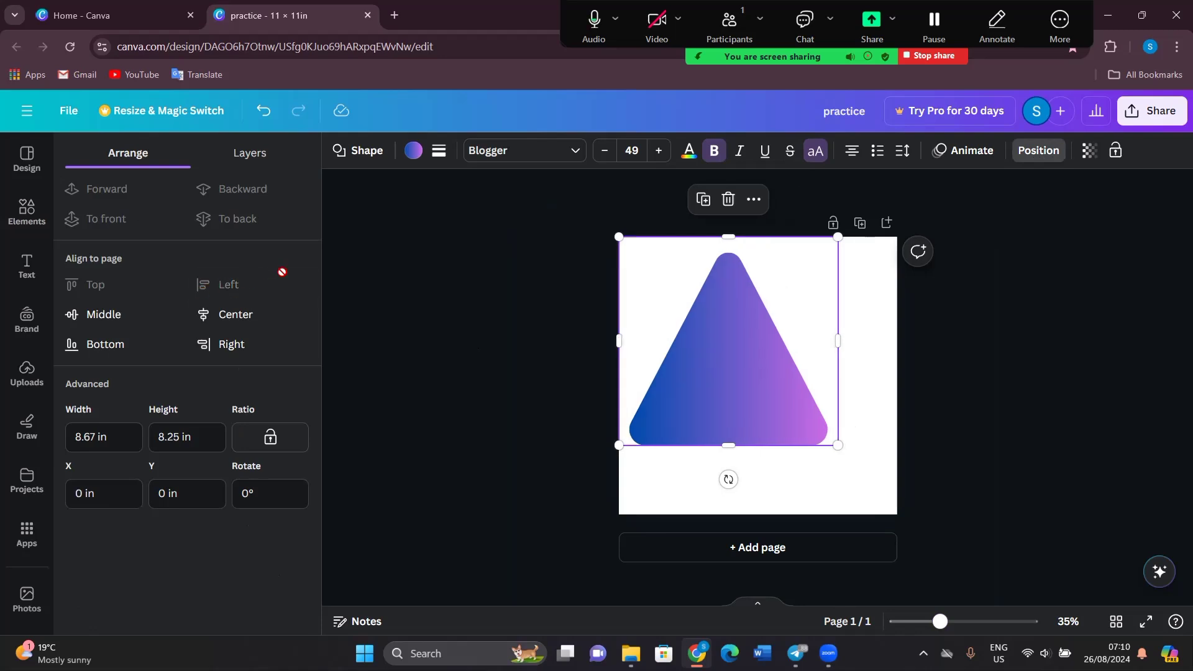
- Align the blue-to-purple triangle to the page's middle and center, and to its bottom and right edges
{"action": "left_click", "coordinate": [120, 317]}
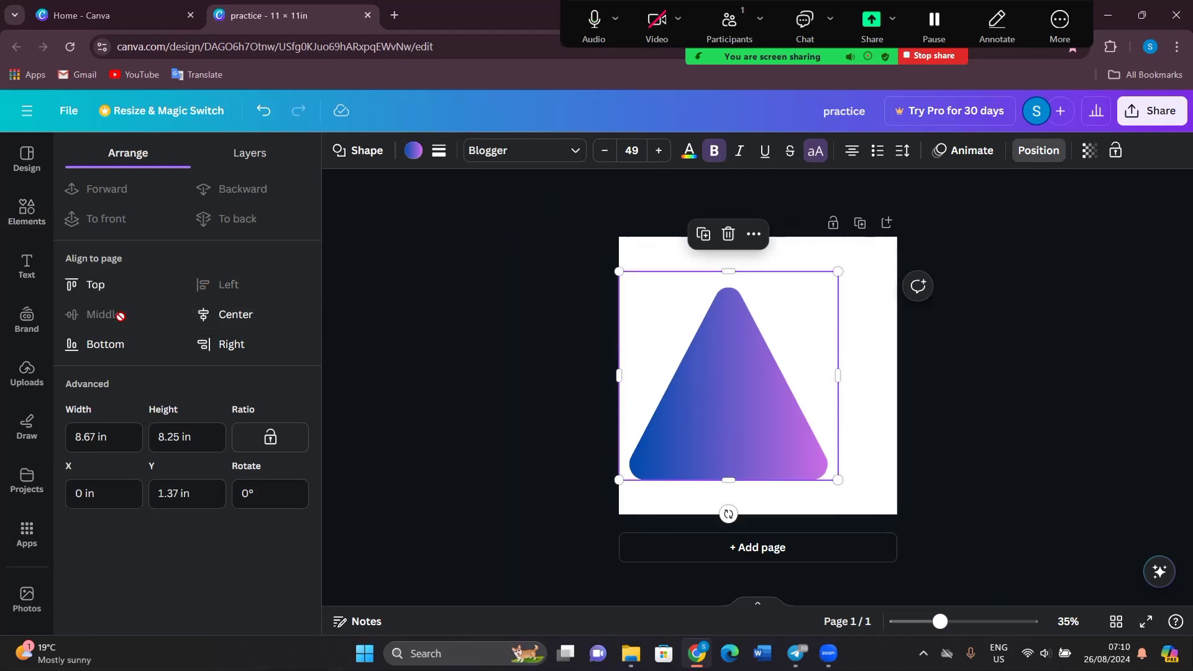
{"action": "left_click", "coordinate": [283, 311]}
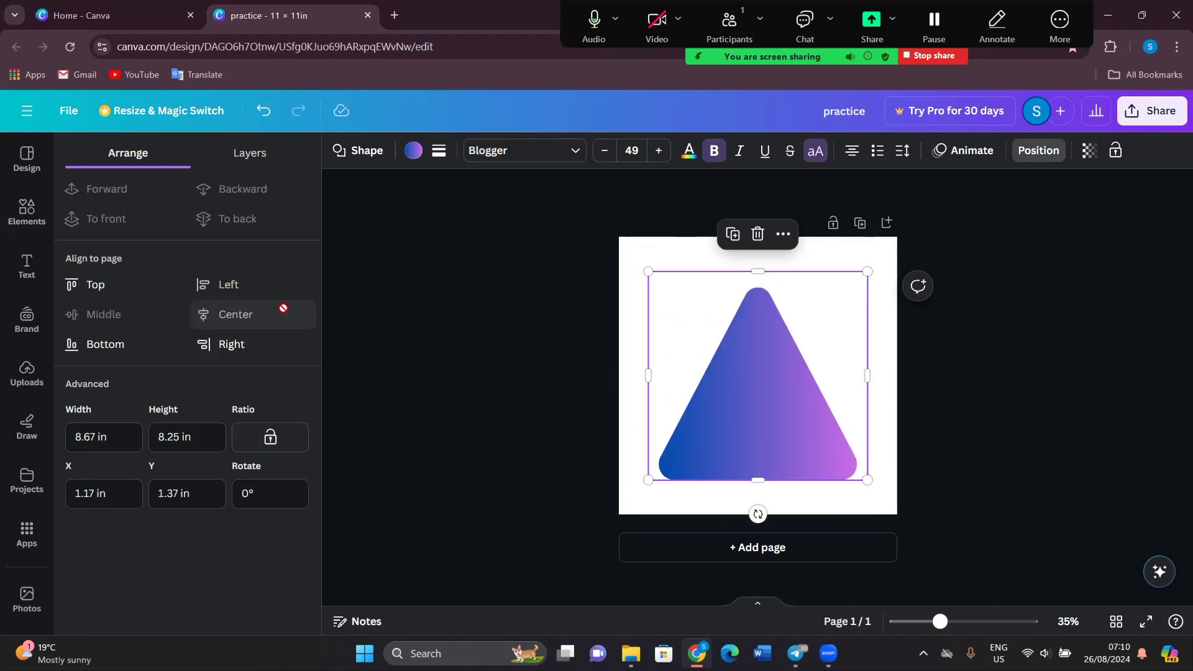
{"action": "left_click", "coordinate": [108, 345]}
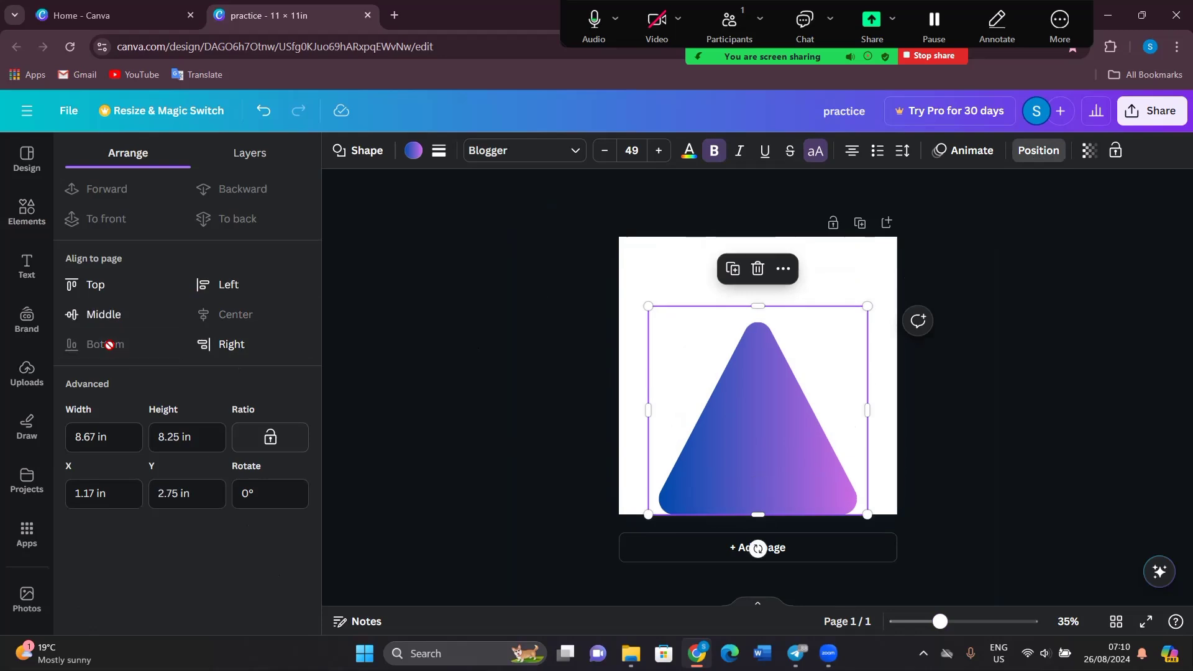
{"action": "left_click", "coordinate": [256, 355]}
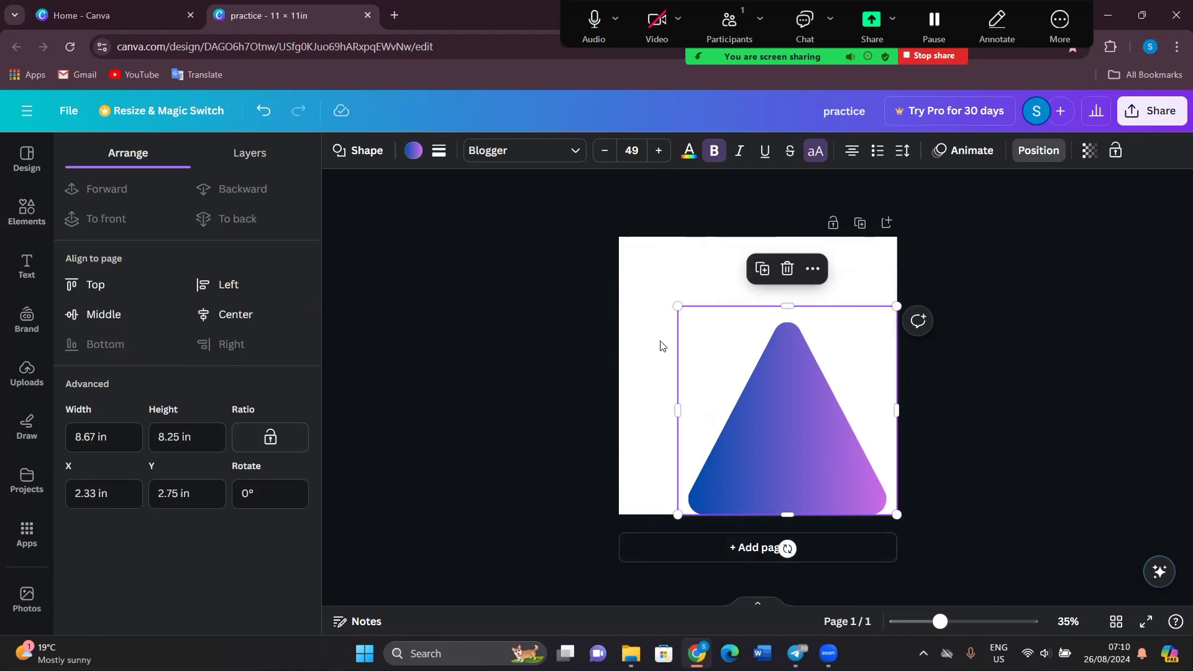
- List the page's layers and undo the triangle's moves and alignments and the deletion of the other three triangles
{"action": "left_click", "coordinate": [264, 152]}
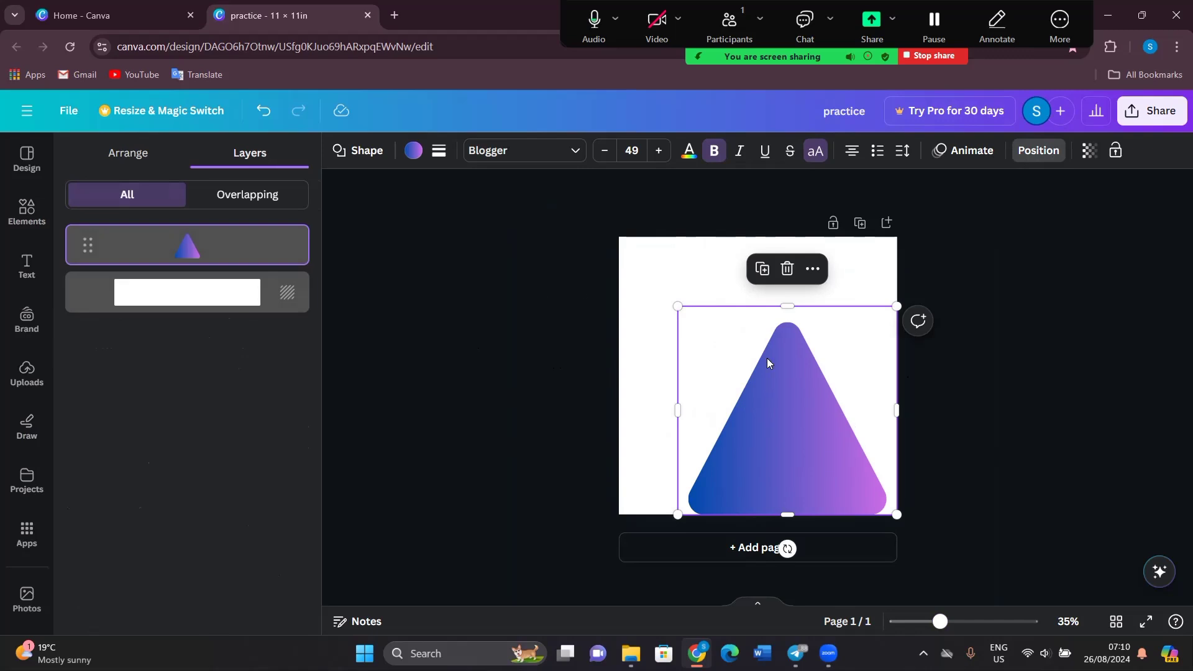
{"action": "left_click_drag", "start_coordinate": [767, 359], "coordinate": [730, 311]}
{"action": "key", "text": "ctrl+z"}
{"action": "key", "text": "ctrl+z"}
{"action": "key", "text": "ctrl+z"}
{"action": "key", "text": "ctrl+z"}
{"action": "key", "text": "ctrl+z"}
{"action": "key", "text": "ctrl+z"}
{"action": "key", "text": "ctrl+z"}
{"action": "key", "text": "ctrl+z"}
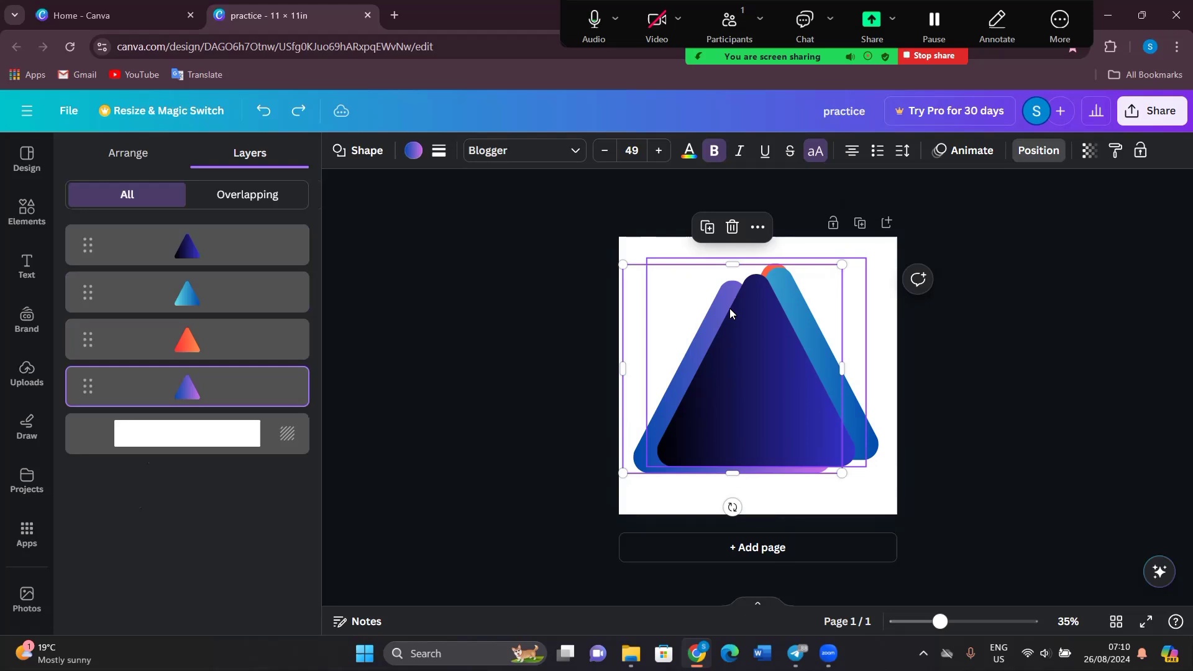
- Reorder the layers by placing the blue-to-purple triangle on top and the orange triangle above it, and select the background layer
{"action": "left_click", "coordinate": [535, 270]}
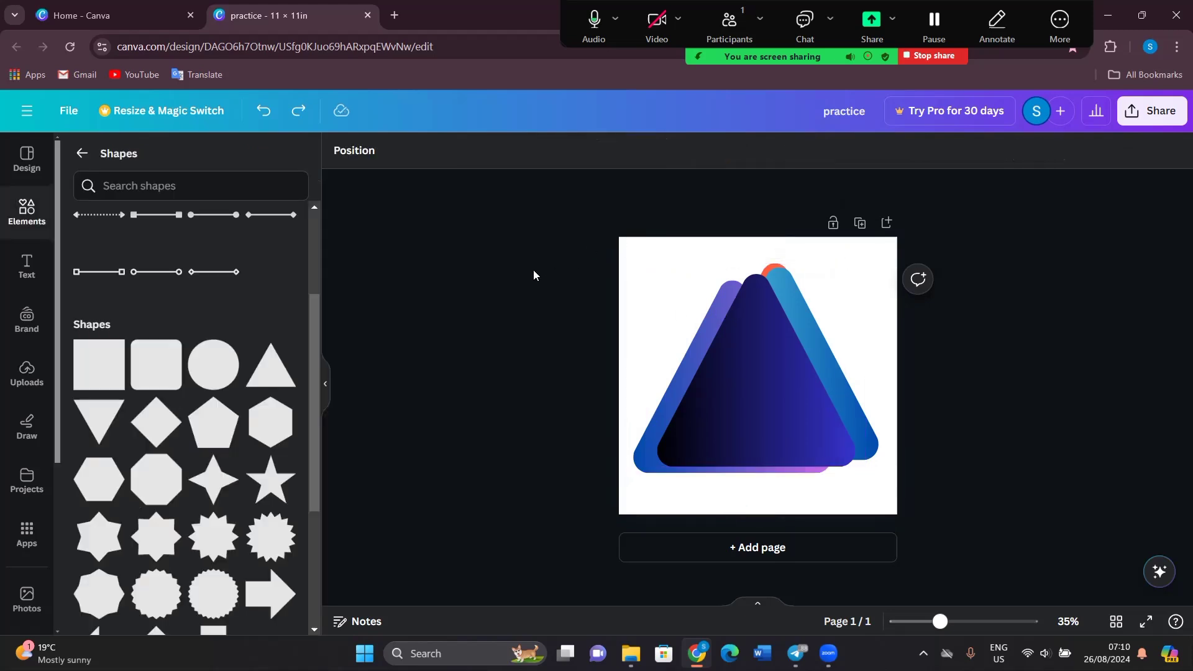
{"action": "left_click", "coordinate": [809, 334]}
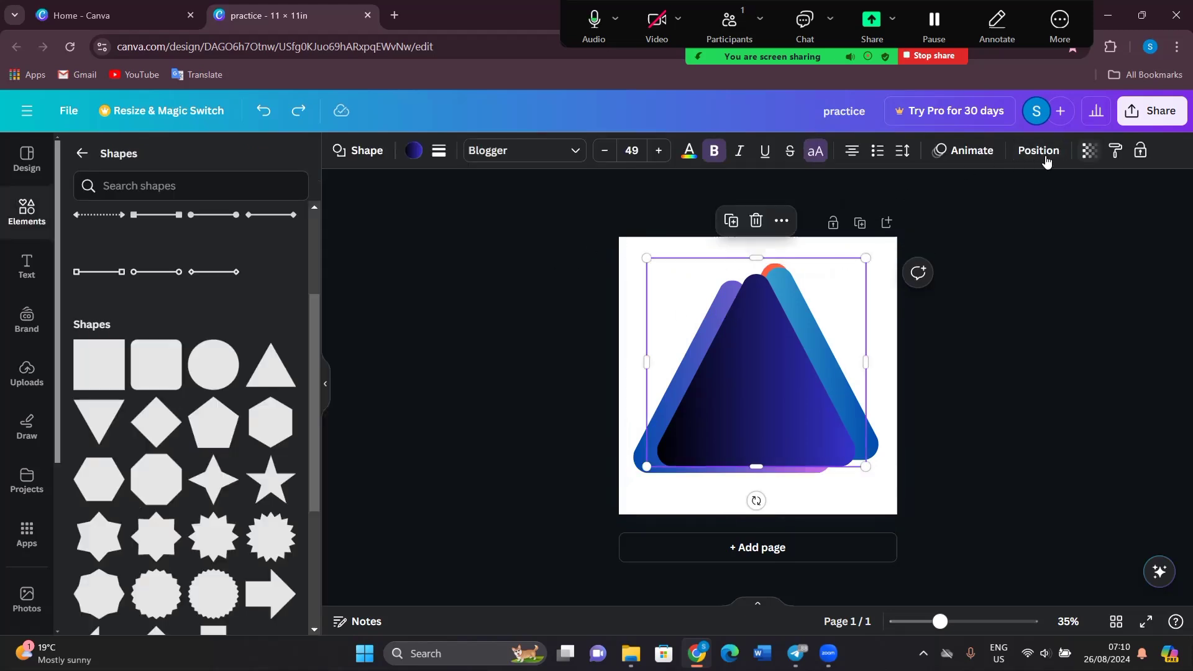
{"action": "left_click", "coordinate": [1039, 151]}
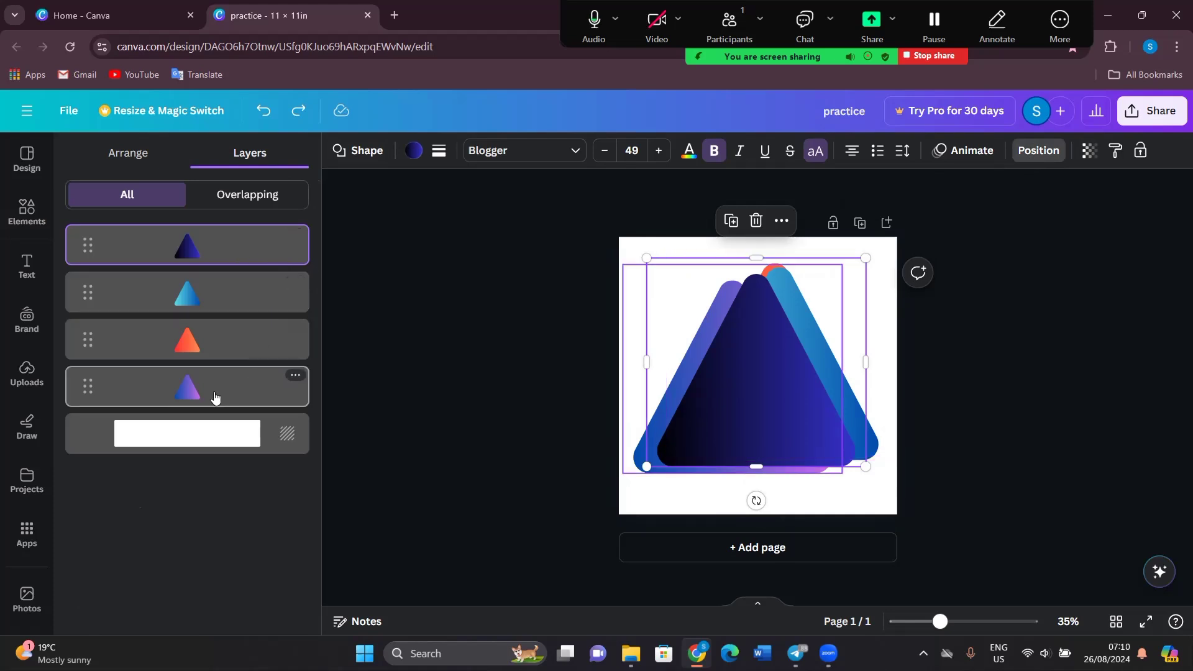
{"action": "left_click_drag", "start_coordinate": [205, 349], "coordinate": [208, 208]}
{"action": "left_click_drag", "start_coordinate": [190, 388], "coordinate": [206, 236]}
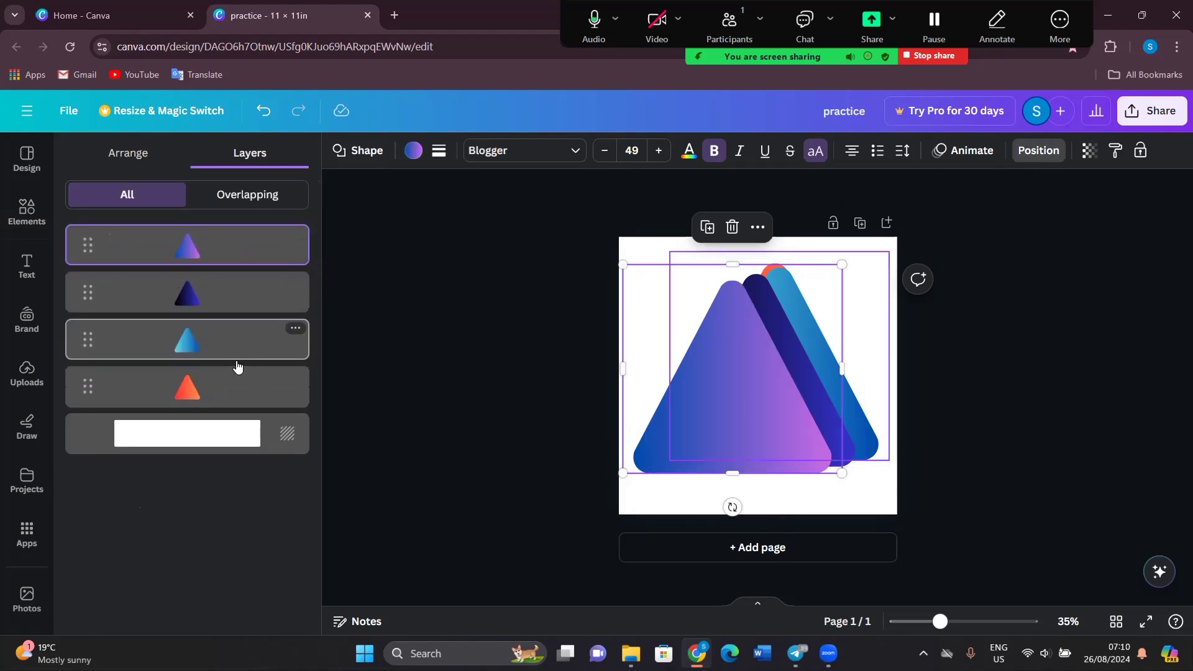
{"action": "left_click_drag", "start_coordinate": [233, 392], "coordinate": [242, 229]}
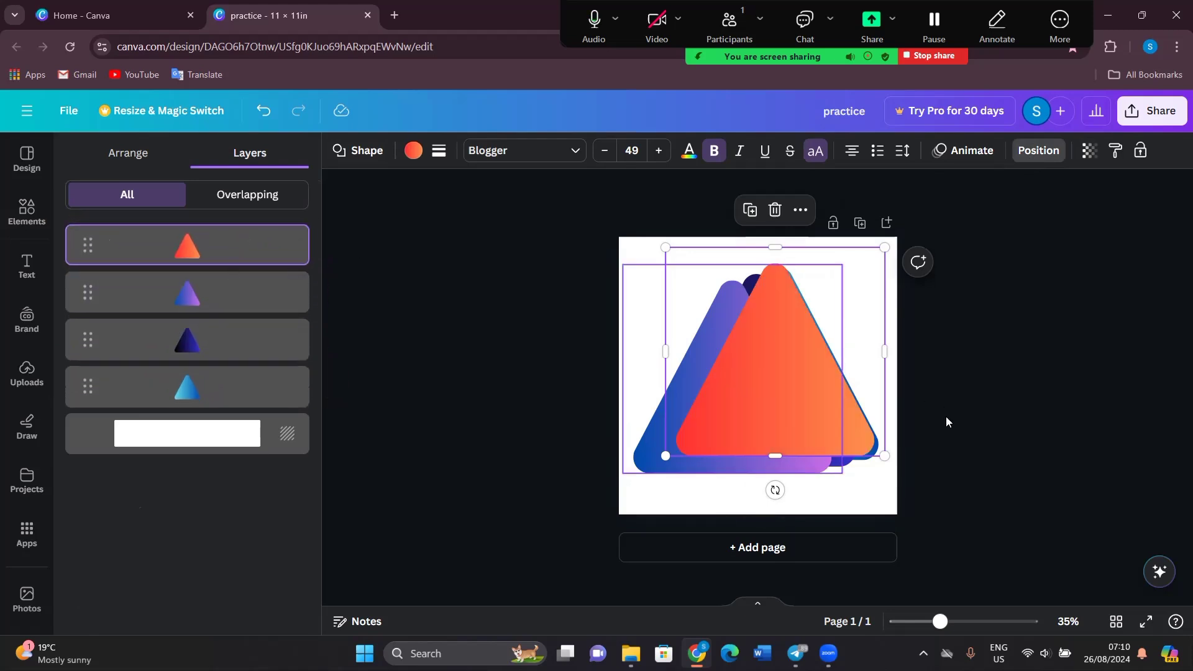
{"action": "left_click", "coordinate": [235, 441]}
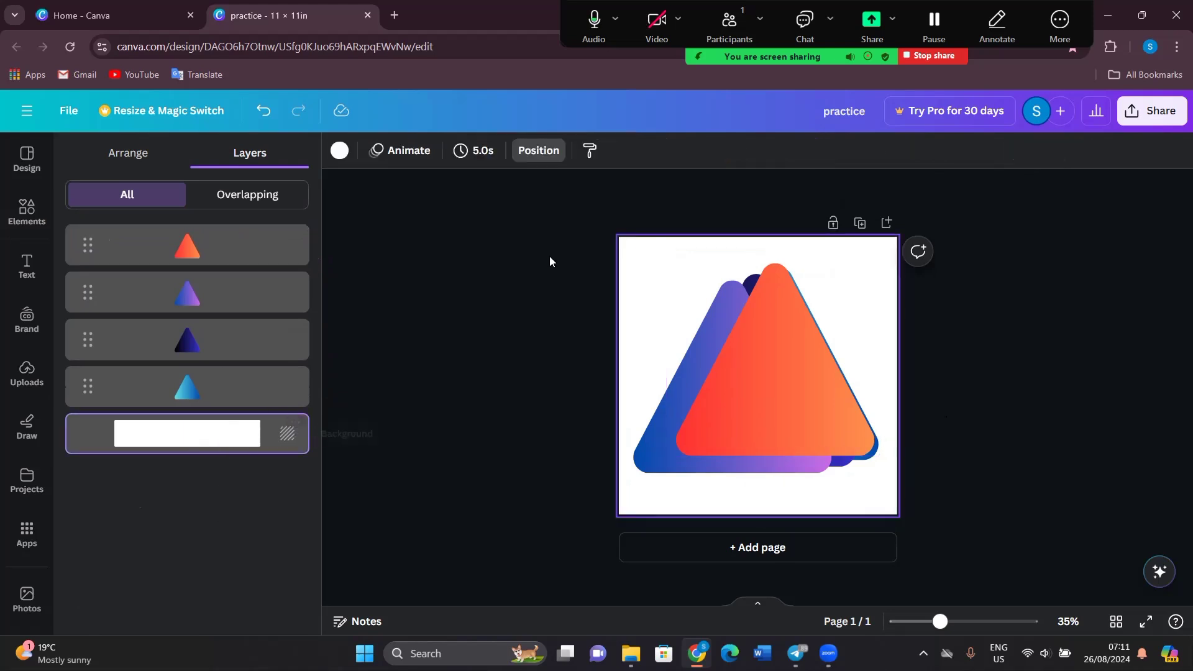
- Shift the orange triangle slightly down and left, and remove the orange and blue-to-purple triangles, keeping the dark blue and turquoise ones
{"action": "key", "text": "Escape"}
{"action": "left_click", "coordinate": [820, 318]}
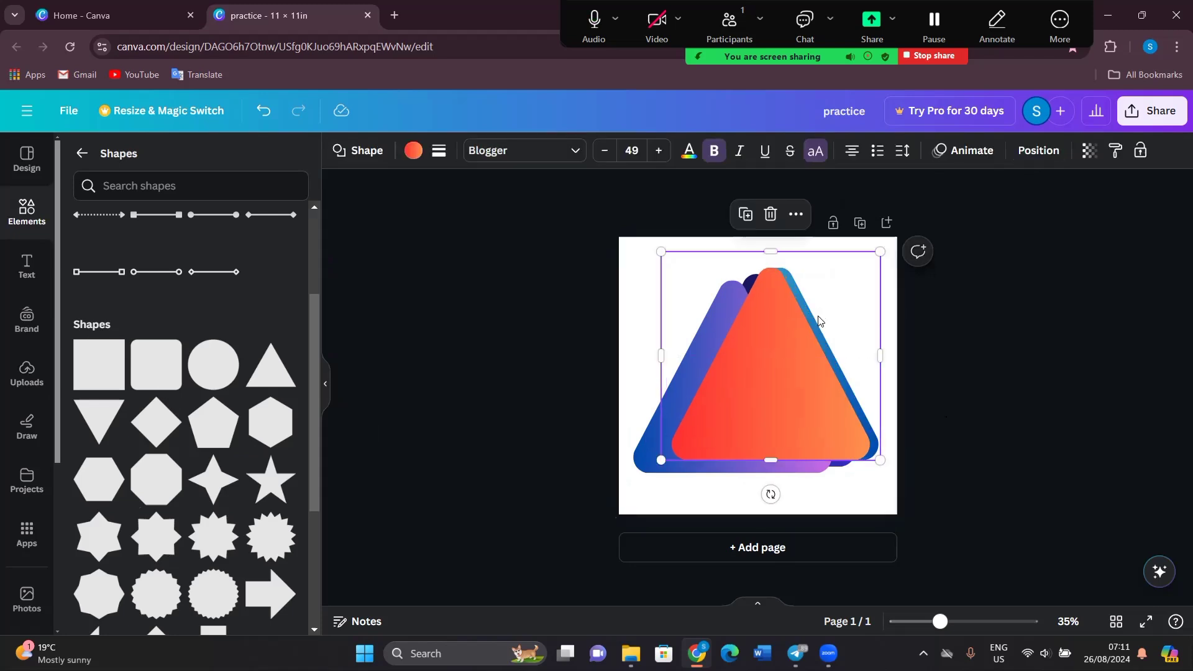
{"action": "left_click", "coordinate": [1091, 161]}
{"action": "left_click", "coordinate": [770, 352]}
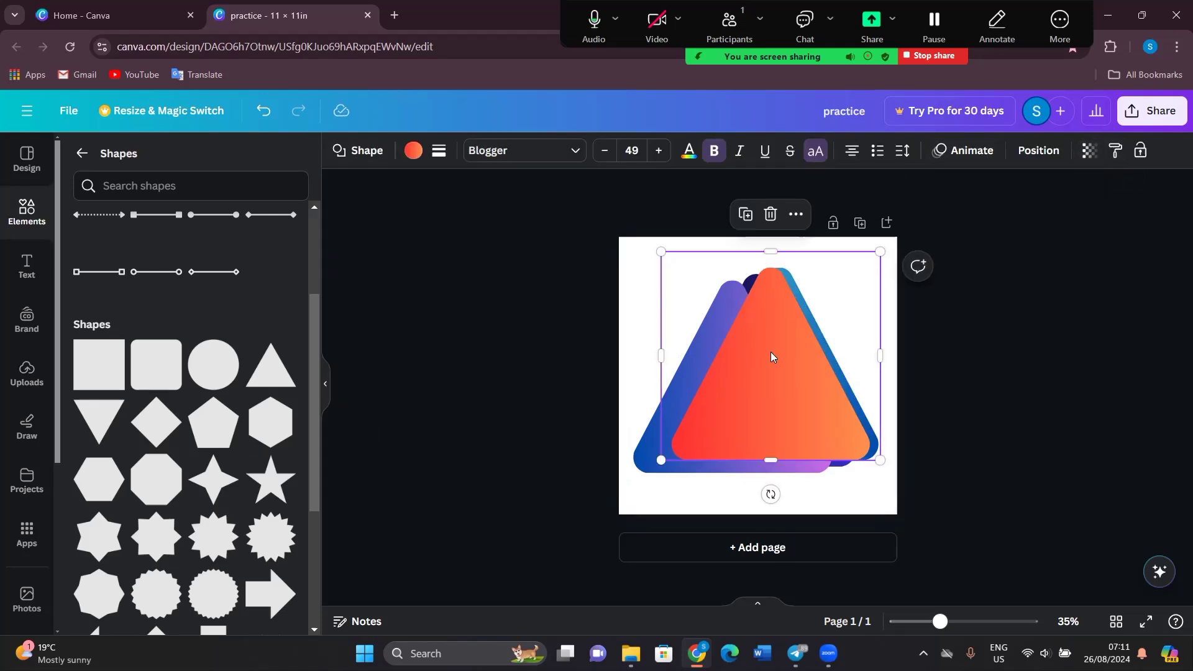
{"action": "key", "text": "ctrl+z"}
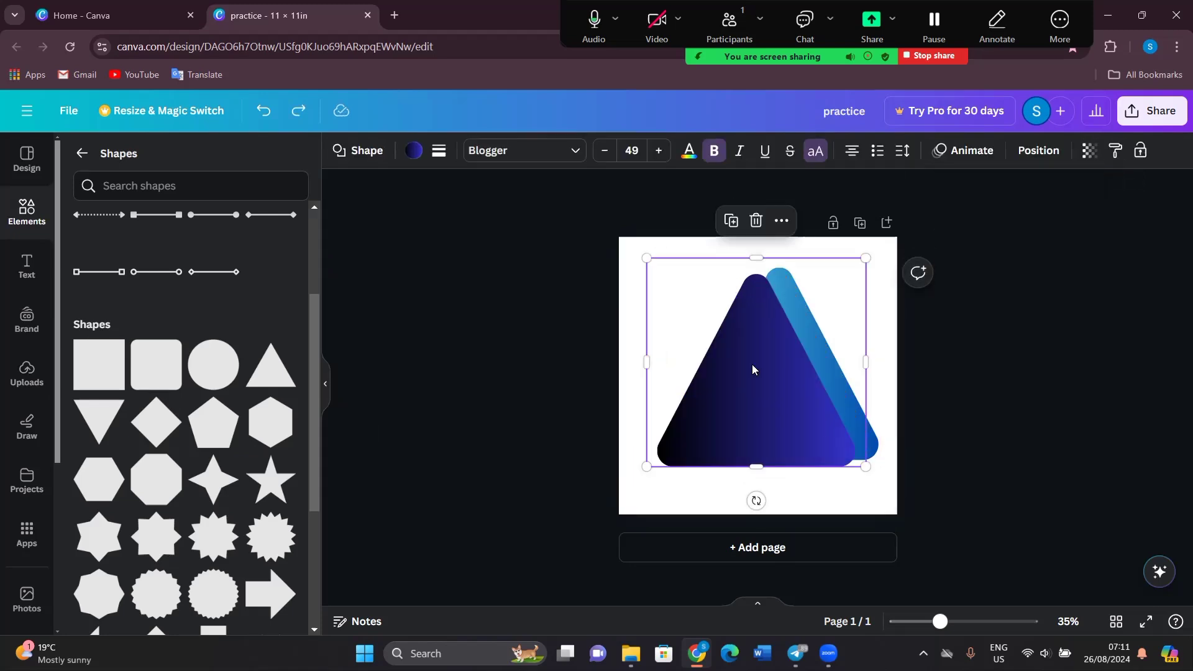
- Make the dark blue triangle roughly half transparent and move it up and to the right over the turquoise one
{"action": "left_click", "coordinate": [1089, 150]}
{"action": "left_click_drag", "start_coordinate": [1037, 215], "coordinate": [998, 222]}
{"action": "left_click", "coordinate": [919, 292]}
{"action": "left_click_drag", "start_coordinate": [702, 426], "coordinate": [737, 402]}
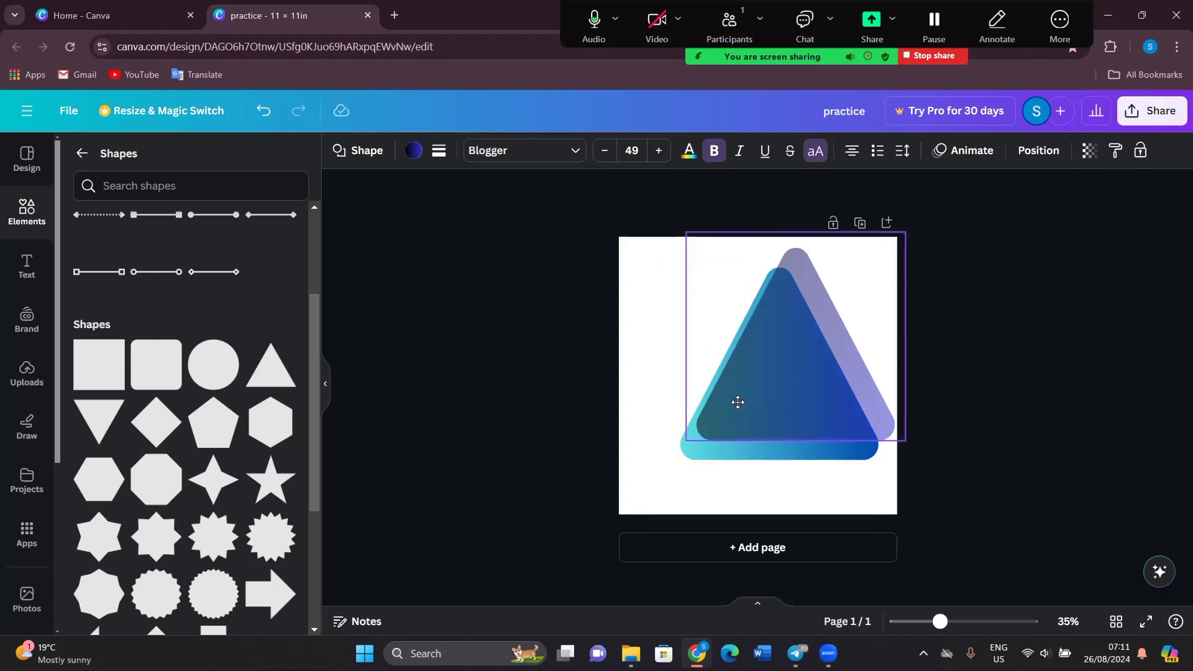
{"action": "left_click", "coordinate": [1014, 340]}
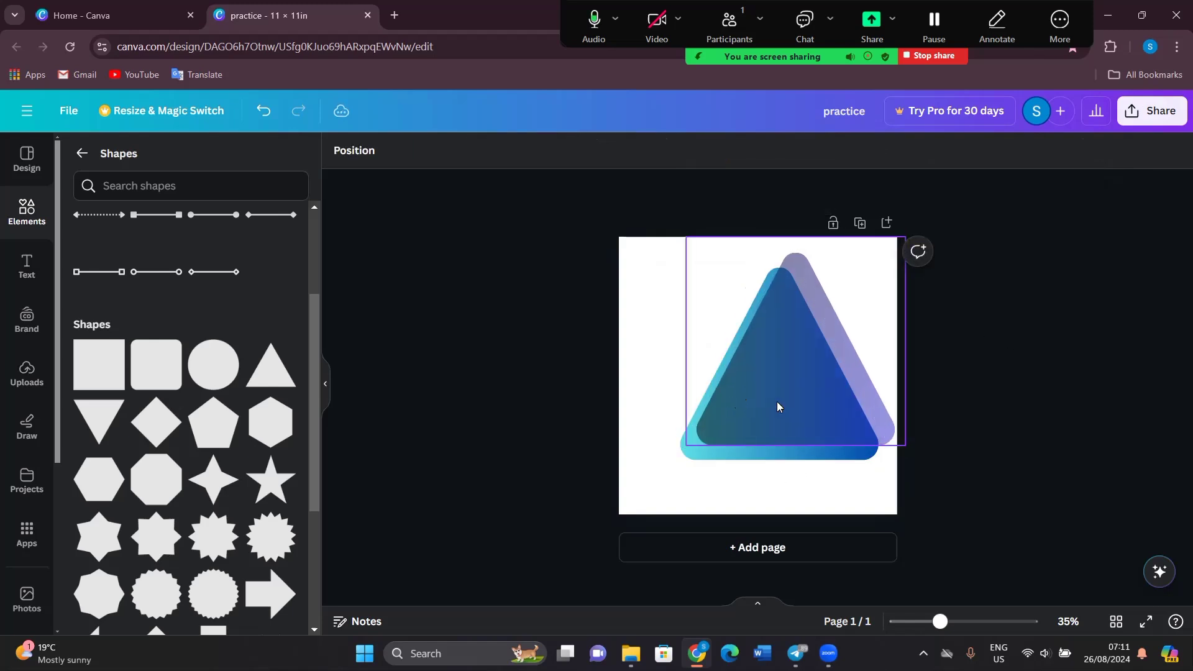
- Place the semi-transparent dark blue triangle's layer below the turquoise one and move the turquoise triangle up level with it
{"action": "left_click", "coordinate": [753, 450]}
{"action": "left_click", "coordinate": [1038, 150]}
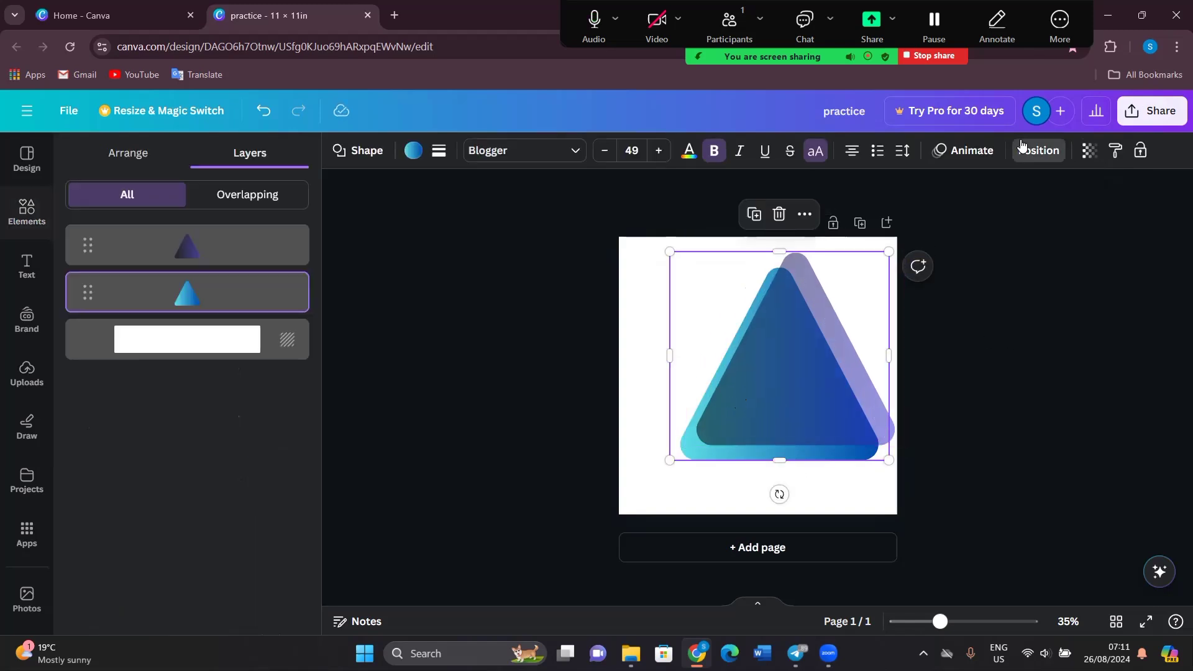
{"action": "left_click_drag", "start_coordinate": [251, 240], "coordinate": [251, 313]}
{"action": "left_click", "coordinate": [668, 422]}
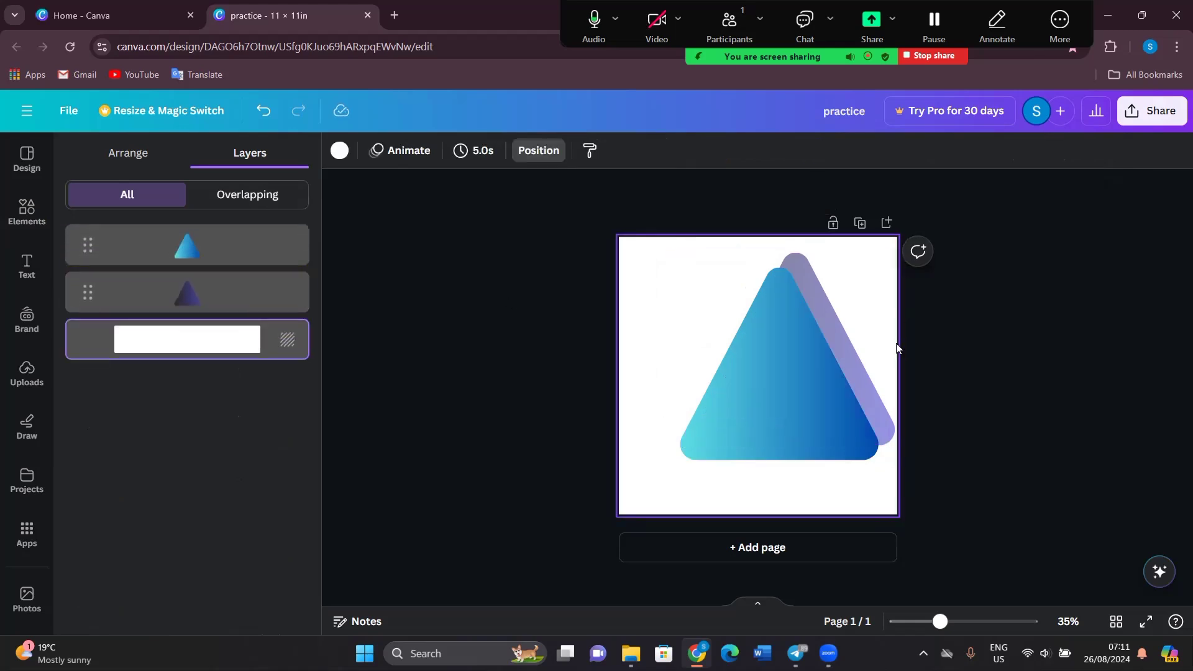
{"action": "mouse_move", "coordinate": [879, 352]}
{"action": "left_mouse_down"}
{"action": "mouse_move", "coordinate": [879, 362]}
{"action": "mouse_move", "coordinate": [879, 332]}
{"action": "left_mouse_up"}
- Make the turquoise-to-blue triangle roughly half transparent
{"action": "left_click", "coordinate": [840, 327]}
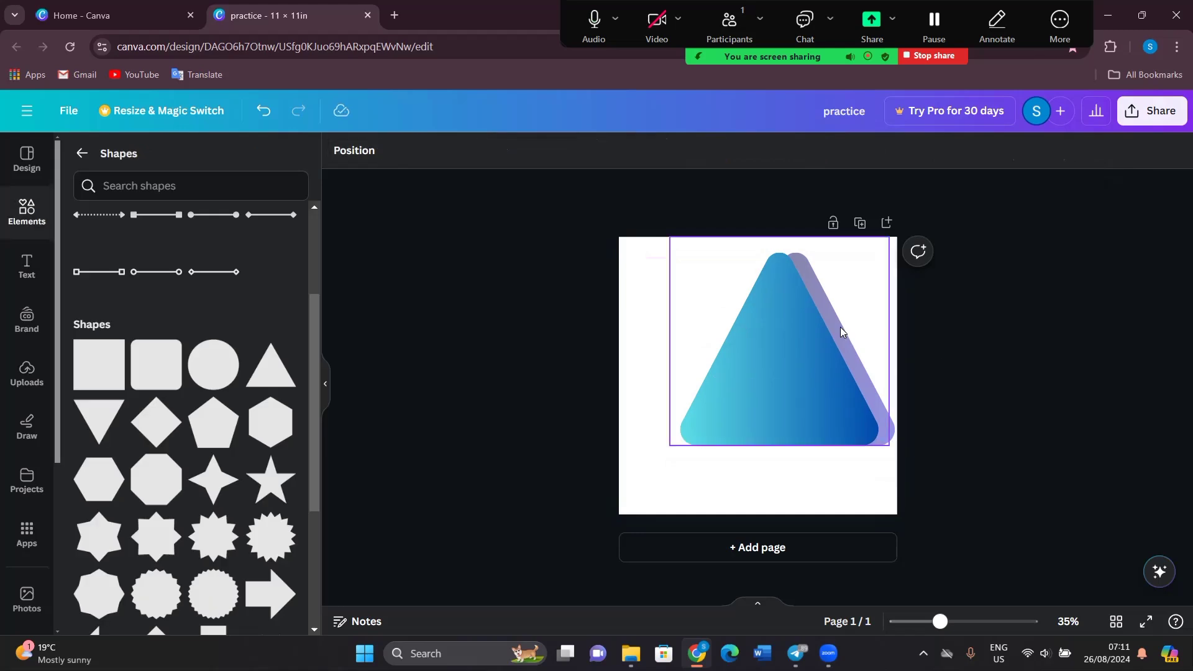
{"action": "left_click", "coordinate": [1089, 151]}
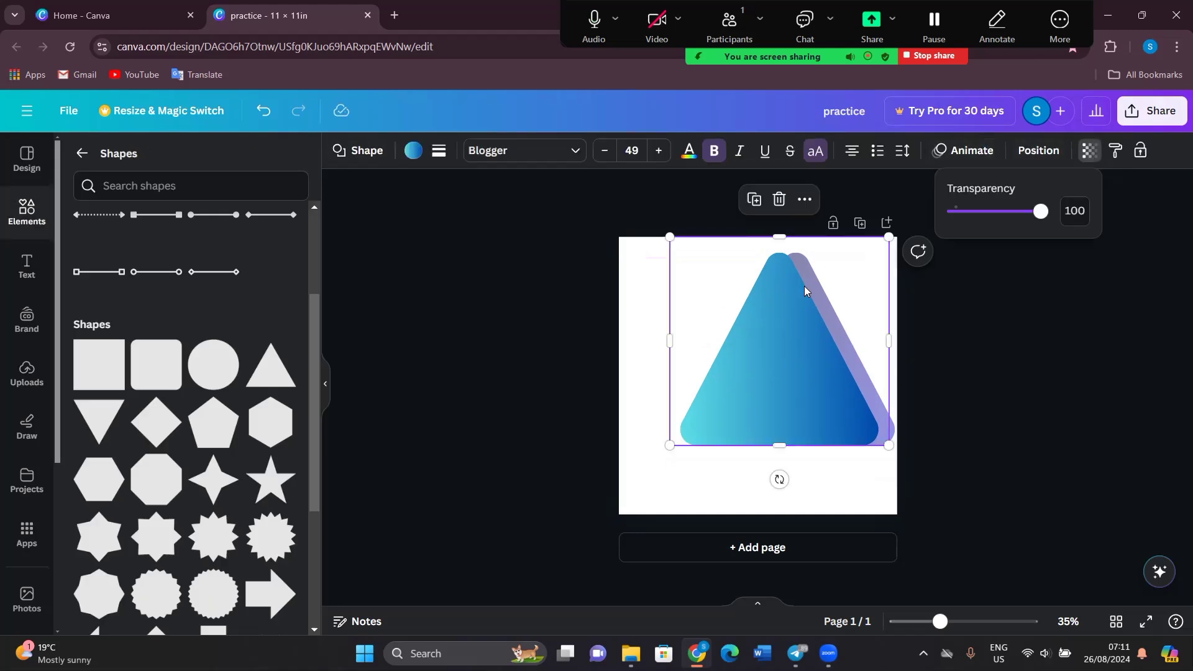
{"action": "left_click_drag", "start_coordinate": [1043, 211], "coordinate": [998, 213]}
{"action": "left_click", "coordinate": [1048, 341]}
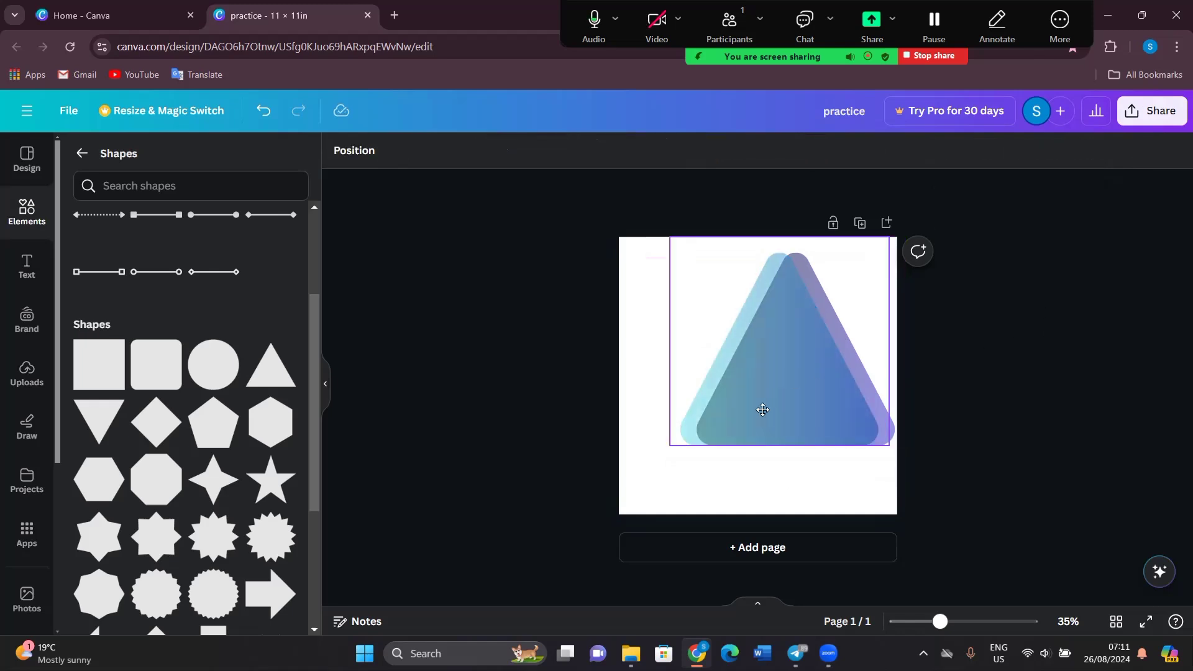
- Move the semi-transparent turquoise triangle down and to the left and fill it with the document's black-to-blue gradient
{"action": "left_click_drag", "start_coordinate": [821, 353], "coordinate": [793, 393]}
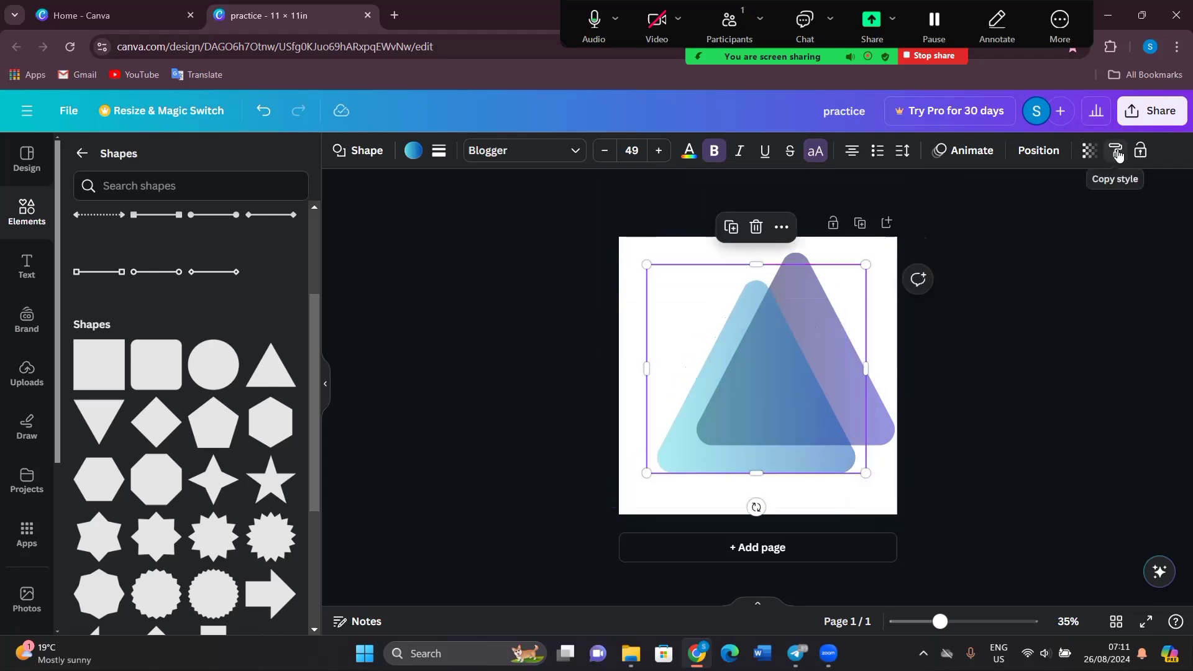
{"action": "left_click", "coordinate": [413, 150]}
{"action": "left_click", "coordinate": [211, 242]}
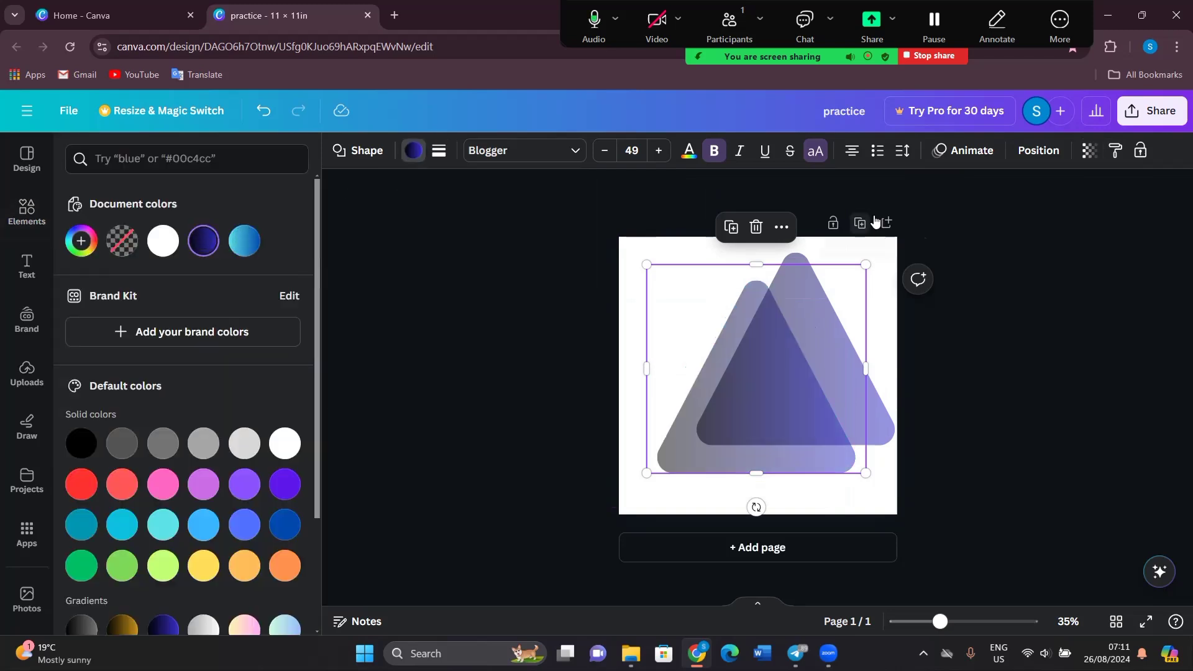
- Set the transparency value of the front black-to-blue triangle to 100
{"action": "left_click", "coordinate": [1091, 152]}
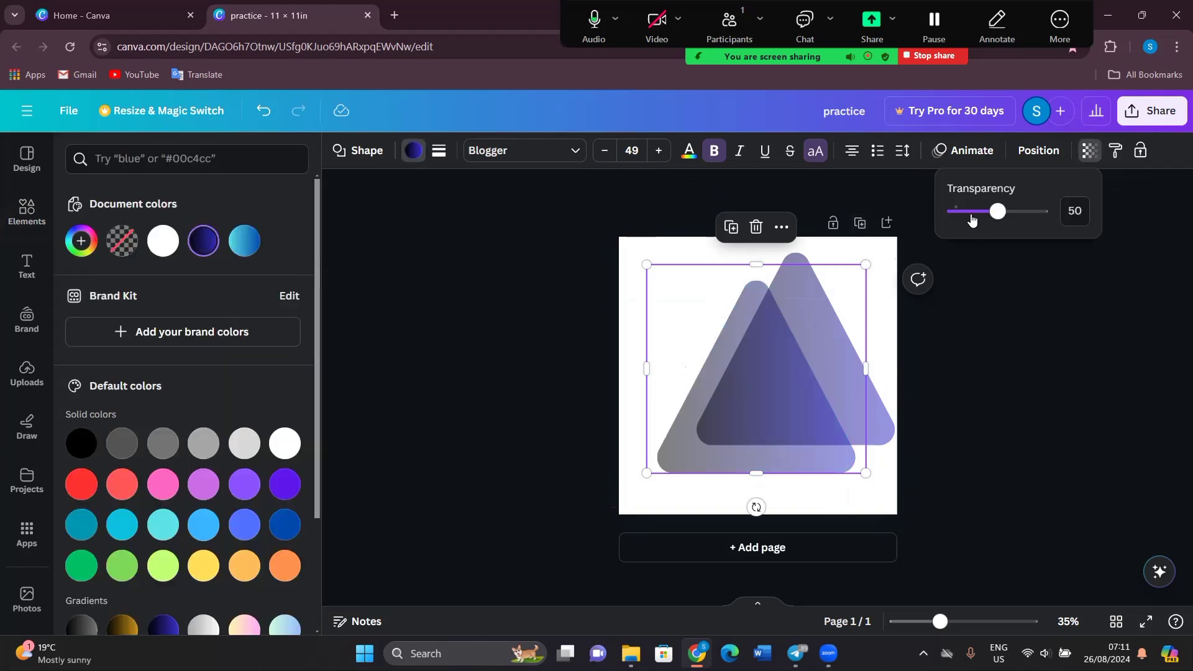
{"action": "left_click_drag", "start_coordinate": [972, 219], "coordinate": [1128, 196]}
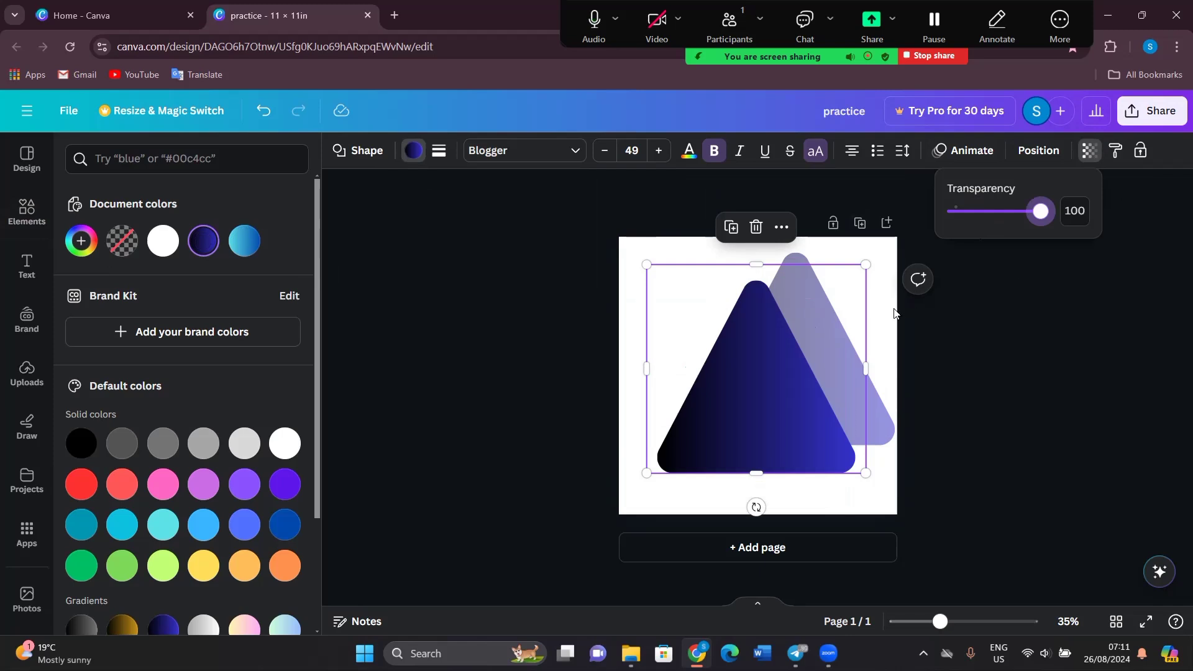
{"action": "left_click", "coordinate": [964, 358]}
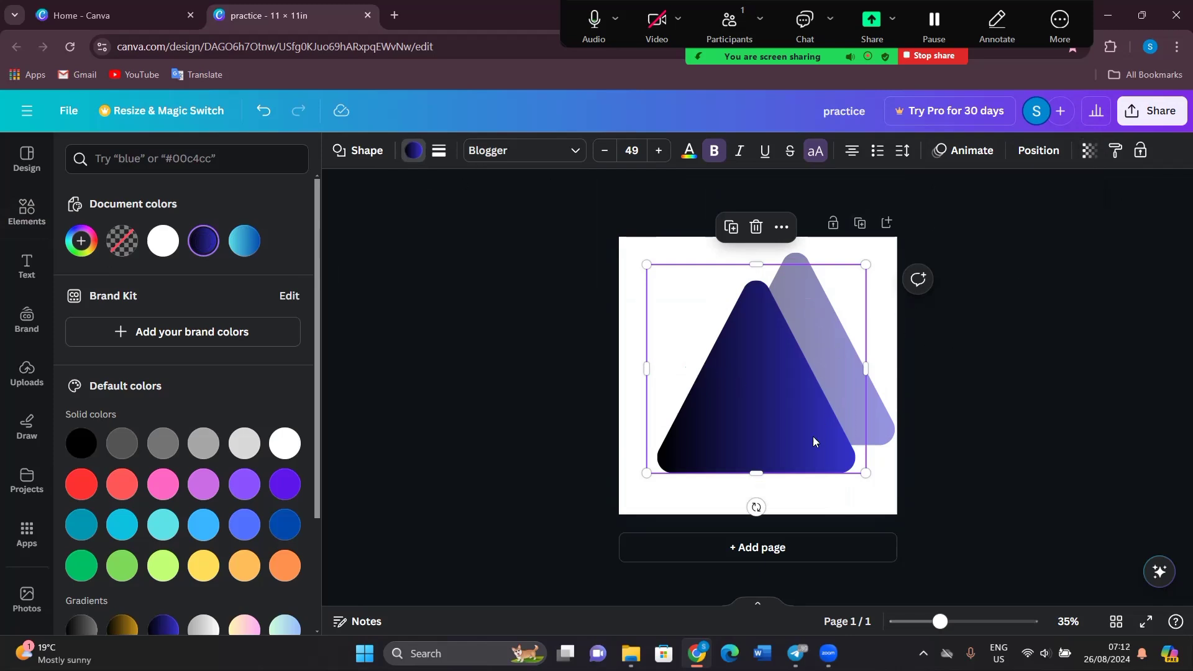
- Give the front triangle a solid black border and copy its style to the rear triangle
{"action": "left_click", "coordinate": [447, 159]}
{"action": "left_click", "coordinate": [535, 247]}
{"action": "left_click", "coordinate": [523, 460]}
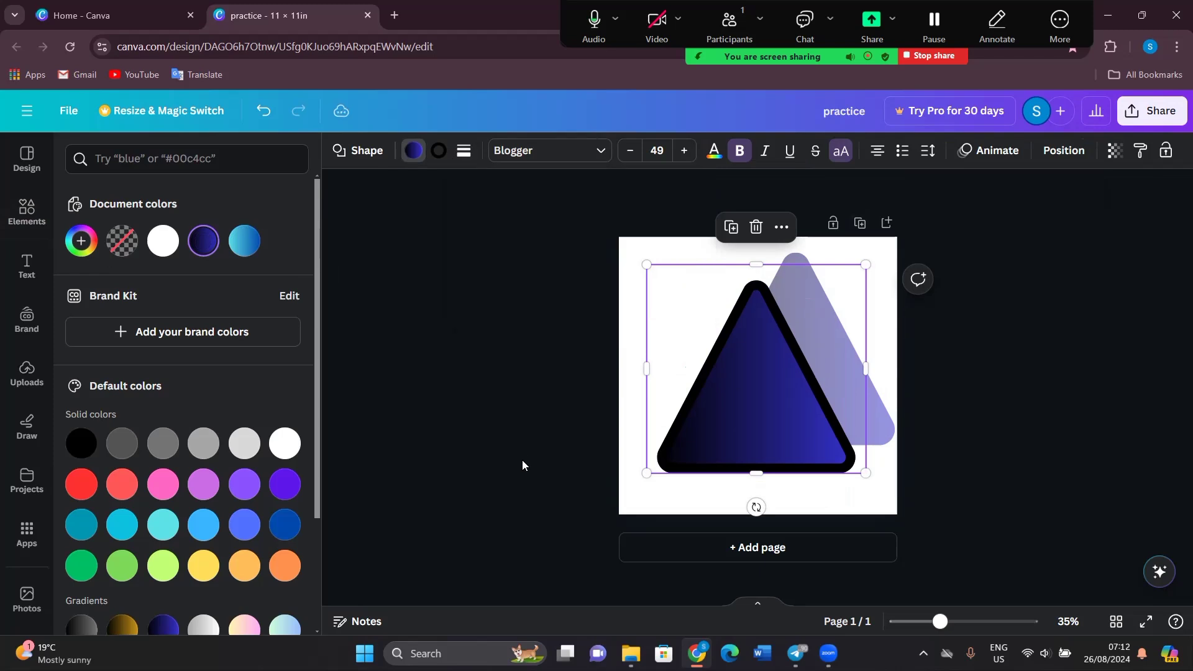
{"action": "left_click", "coordinate": [1140, 150]}
{"action": "left_click", "coordinate": [875, 371]}
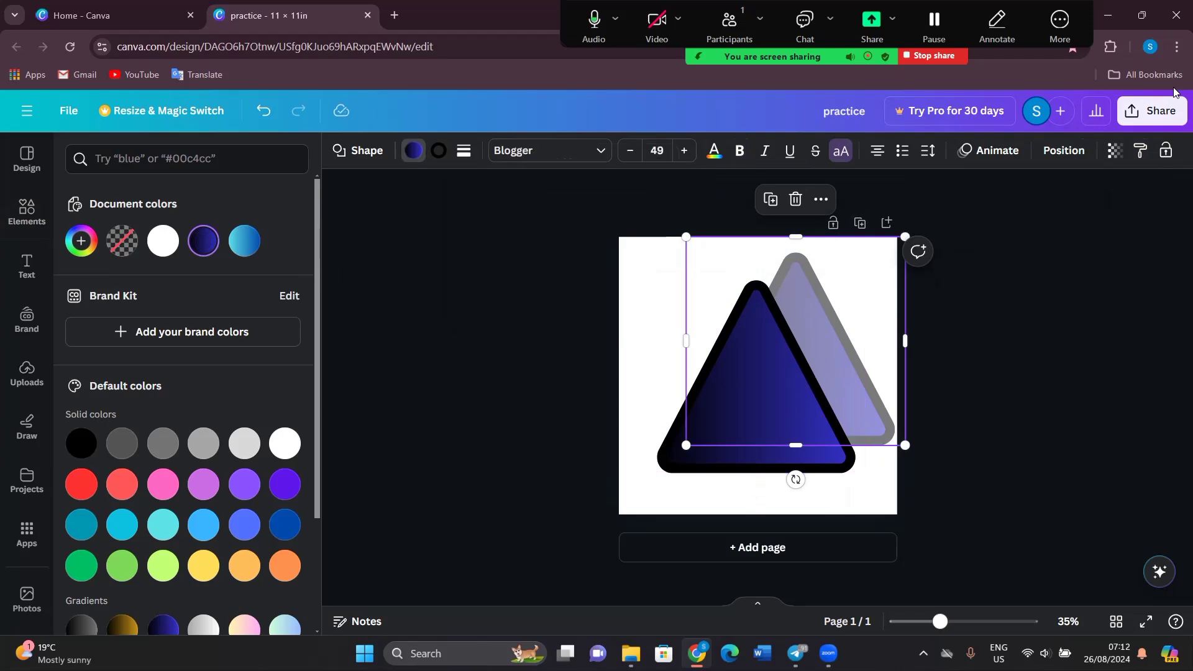
- Set the transparency value of the rear triangle to 100
{"action": "left_click", "coordinate": [1114, 151]}
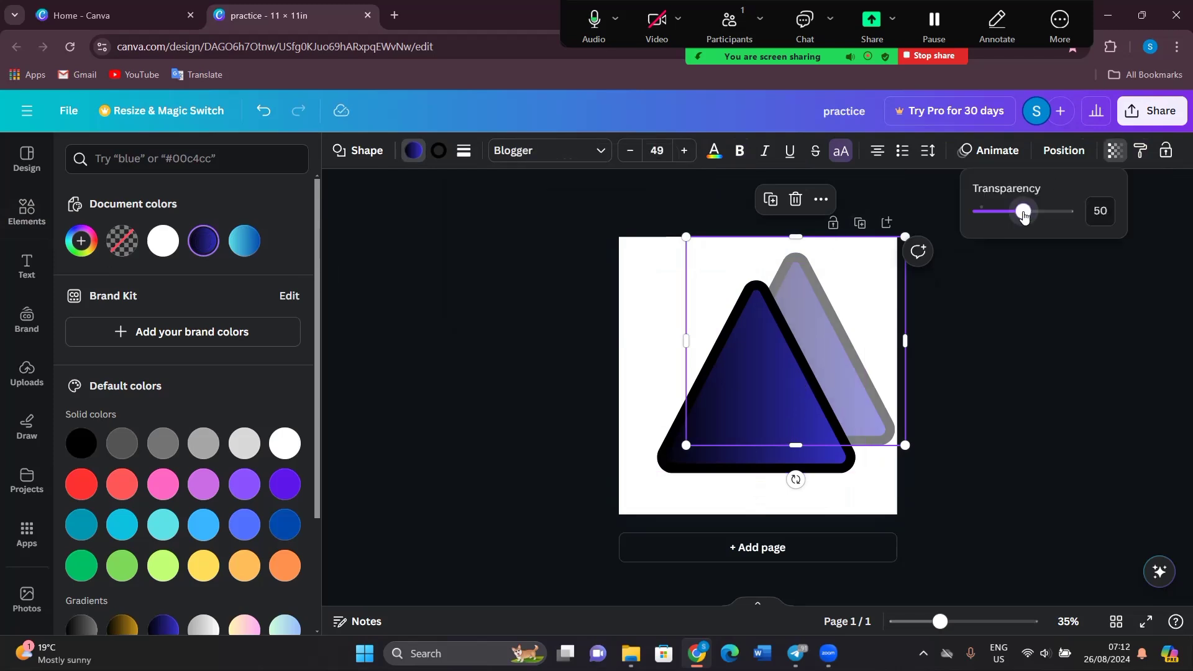
{"action": "left_click_drag", "start_coordinate": [1025, 211], "coordinate": [1155, 190]}
{"action": "key", "text": "Escape"}
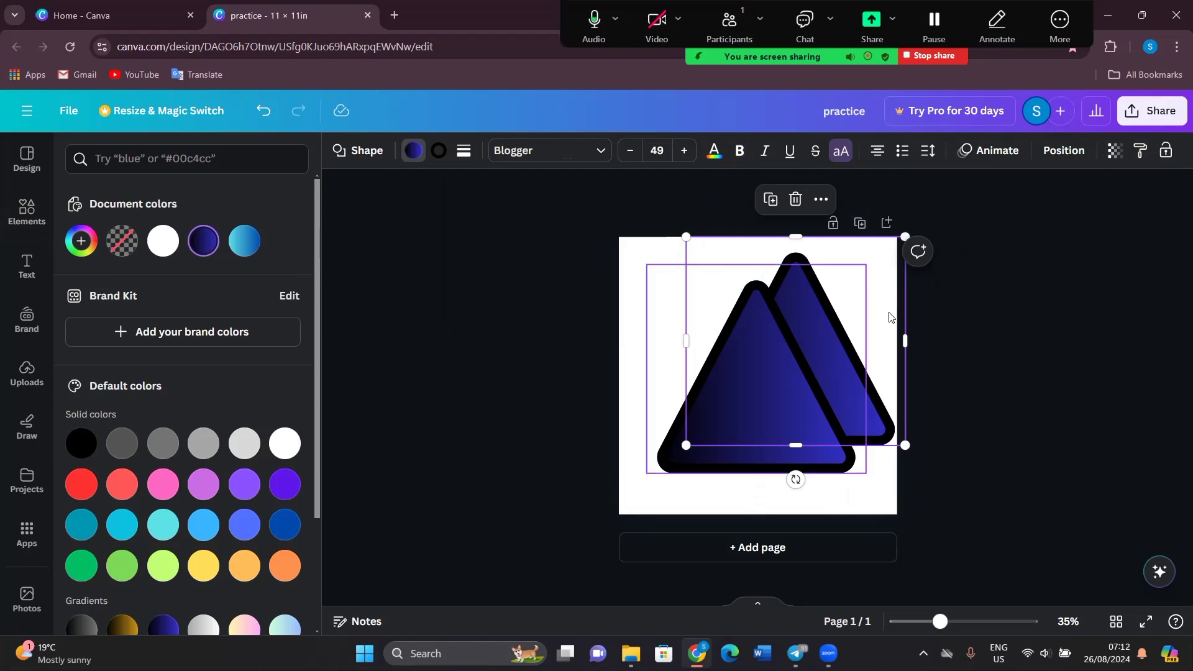
- Fill the rear triangle with the document's turquoise-to-blue gradient and copy its style to the front triangle
{"action": "left_click", "coordinate": [244, 241]}
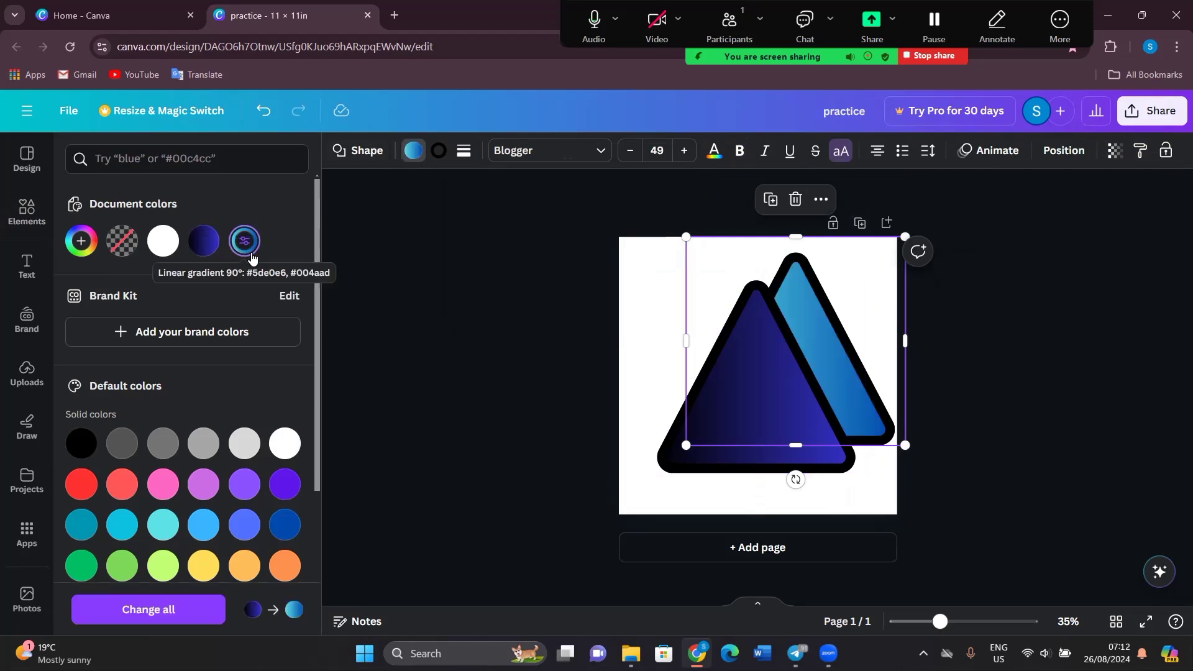
{"action": "left_click", "coordinate": [1140, 151]}
{"action": "left_click", "coordinate": [678, 469]}
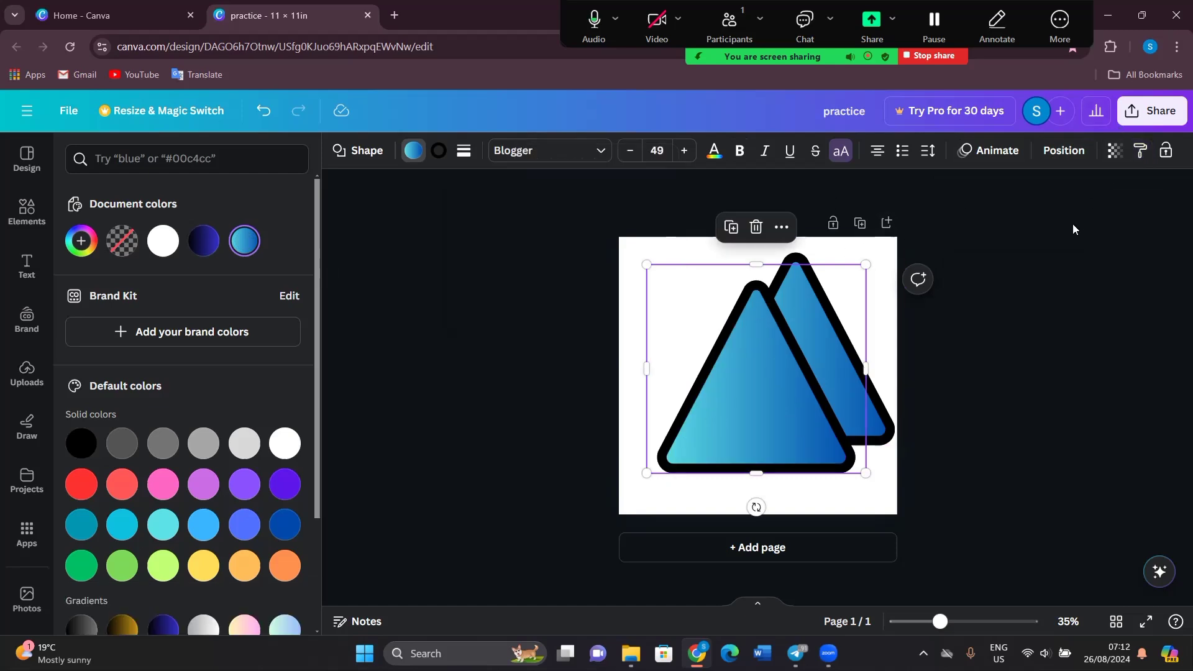
- Lock the front triangle and try to select both triangles together with a selection area
{"action": "left_click", "coordinate": [1167, 149]}
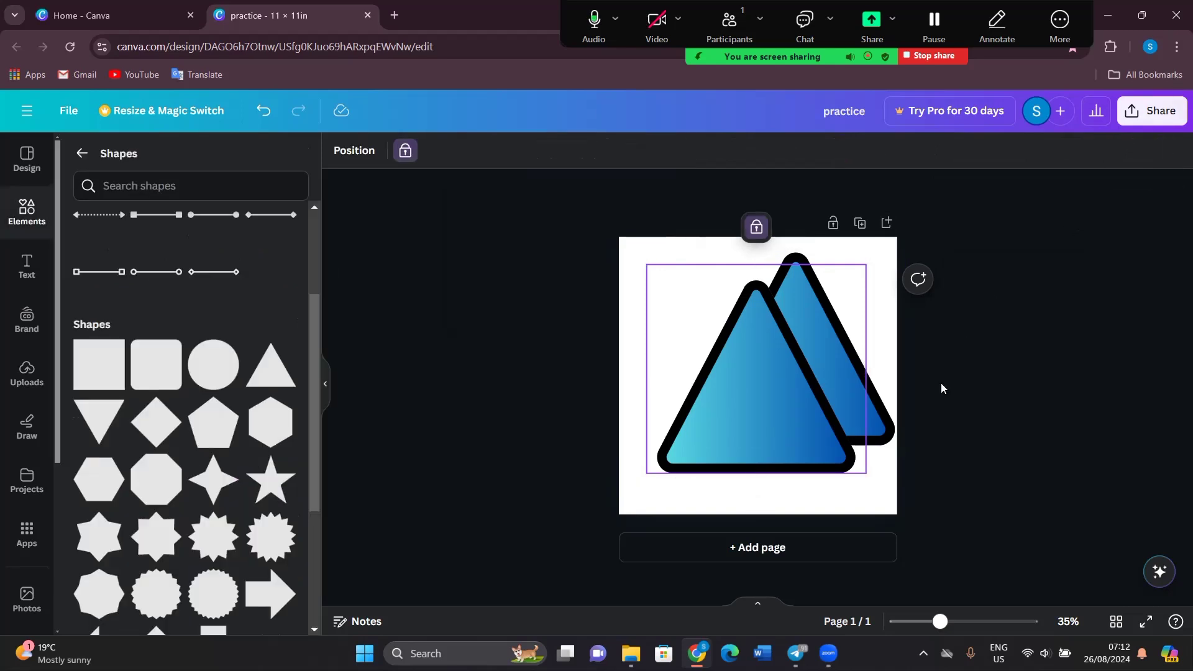
{"action": "left_click", "coordinate": [947, 401]}
{"action": "left_click", "coordinate": [754, 402]}
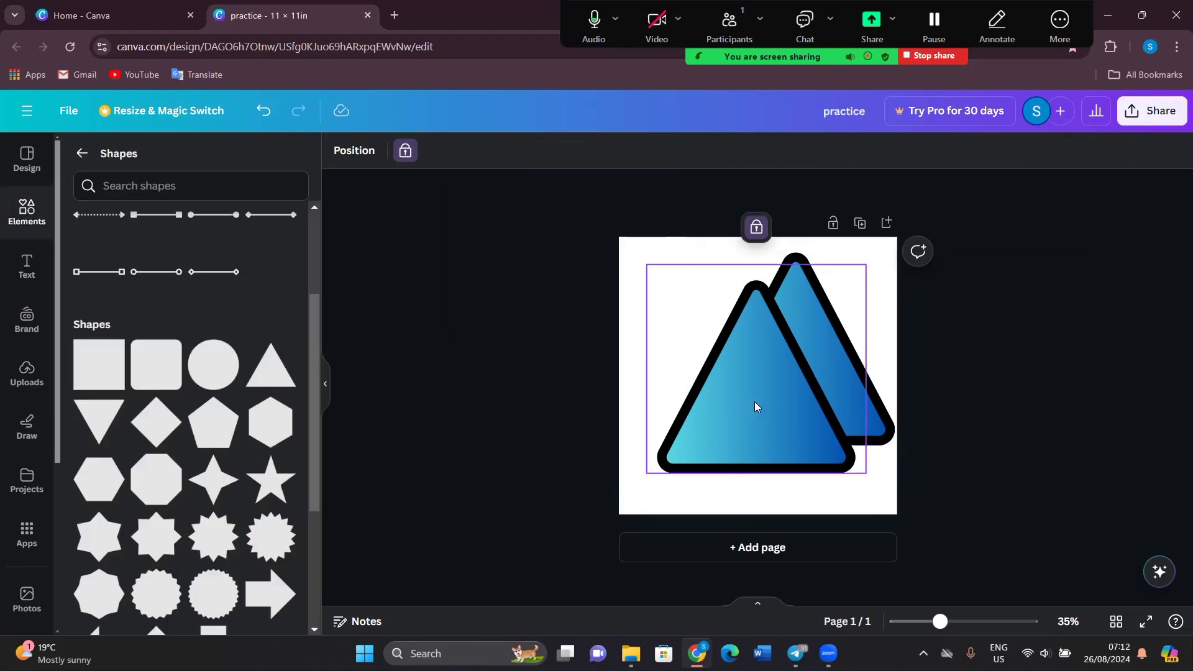
{"action": "left_click", "coordinate": [625, 242]}
{"action": "left_click_drag", "start_coordinate": [630, 248], "coordinate": [860, 502]}
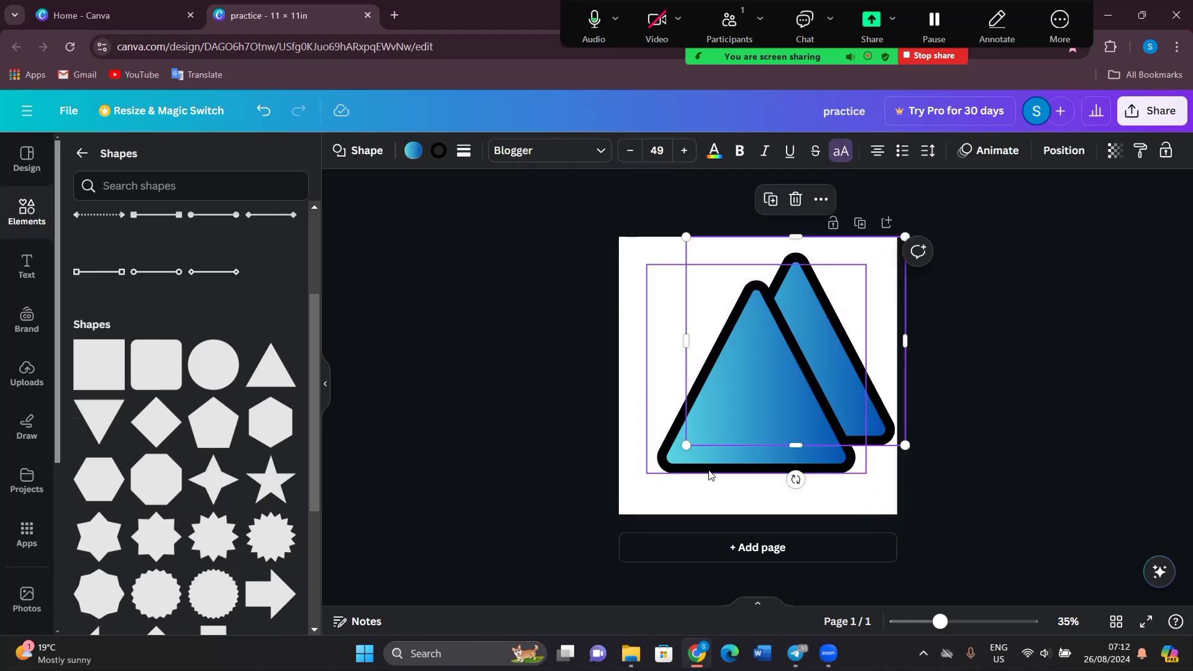
- Move the unlocked rear triangle up and to the left, above the locked one, and try to move the locked triangle
{"action": "left_click_drag", "start_coordinate": [858, 497], "coordinate": [747, 337]}
{"action": "left_click_drag", "start_coordinate": [884, 263], "coordinate": [842, 197]}
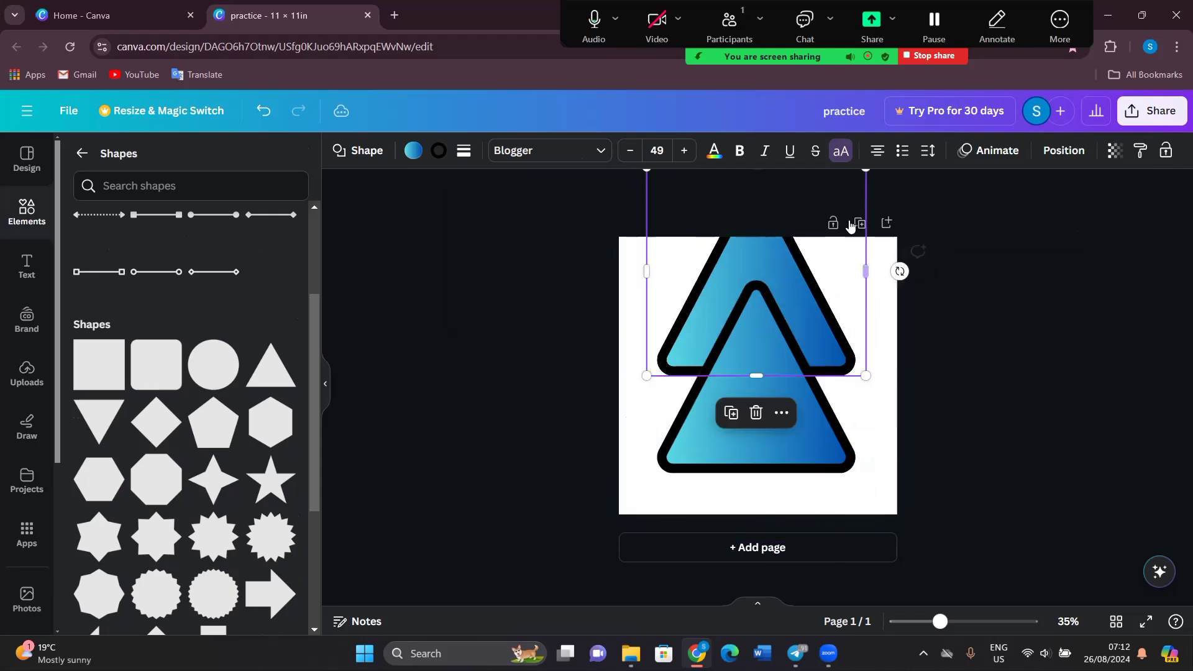
{"action": "left_click", "coordinate": [743, 373]}
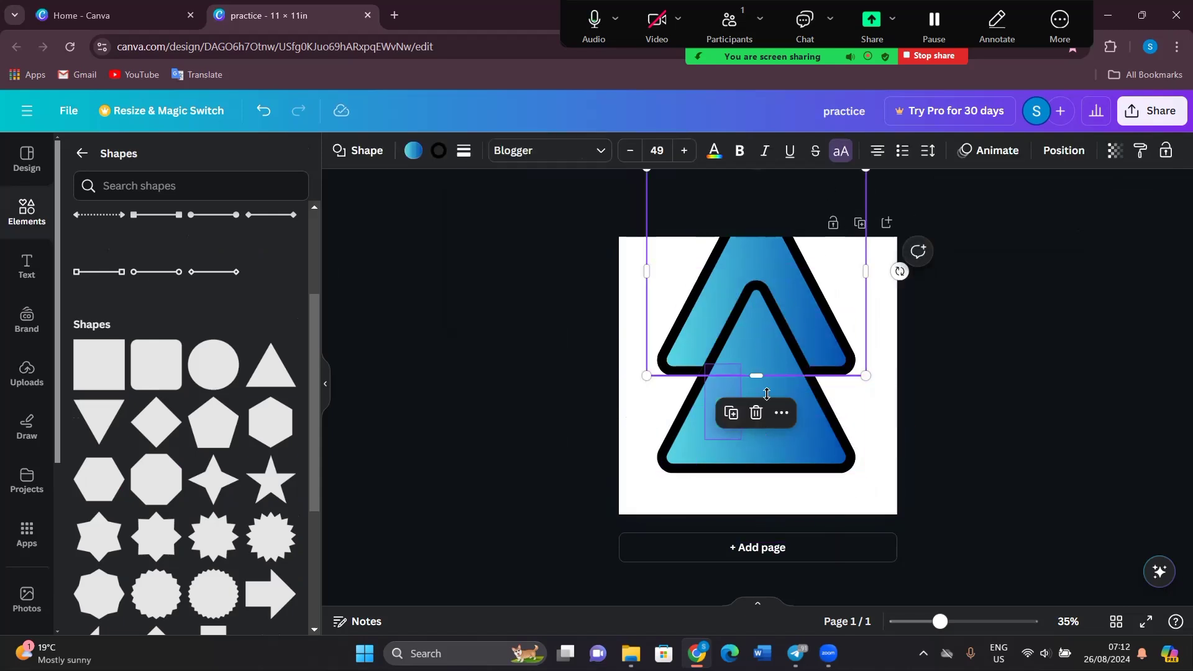
{"action": "left_click_drag", "start_coordinate": [714, 427], "coordinate": [790, 402]}
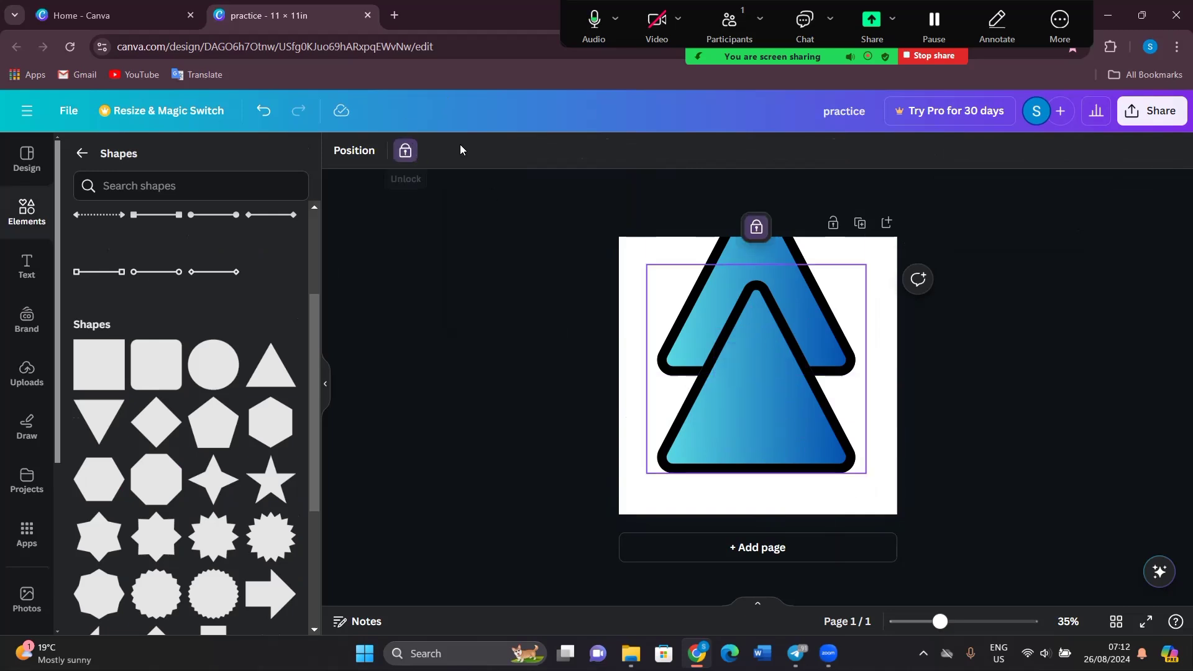
- Unlock the front triangle and shorten it slightly from its lower edge
{"action": "left_click", "coordinate": [405, 151]}
{"action": "left_click_drag", "start_coordinate": [756, 474], "coordinate": [643, 455]}
- Select both triangles together and delete them from the page
{"action": "left_click_drag", "start_coordinate": [674, 497], "coordinate": [745, 271]}
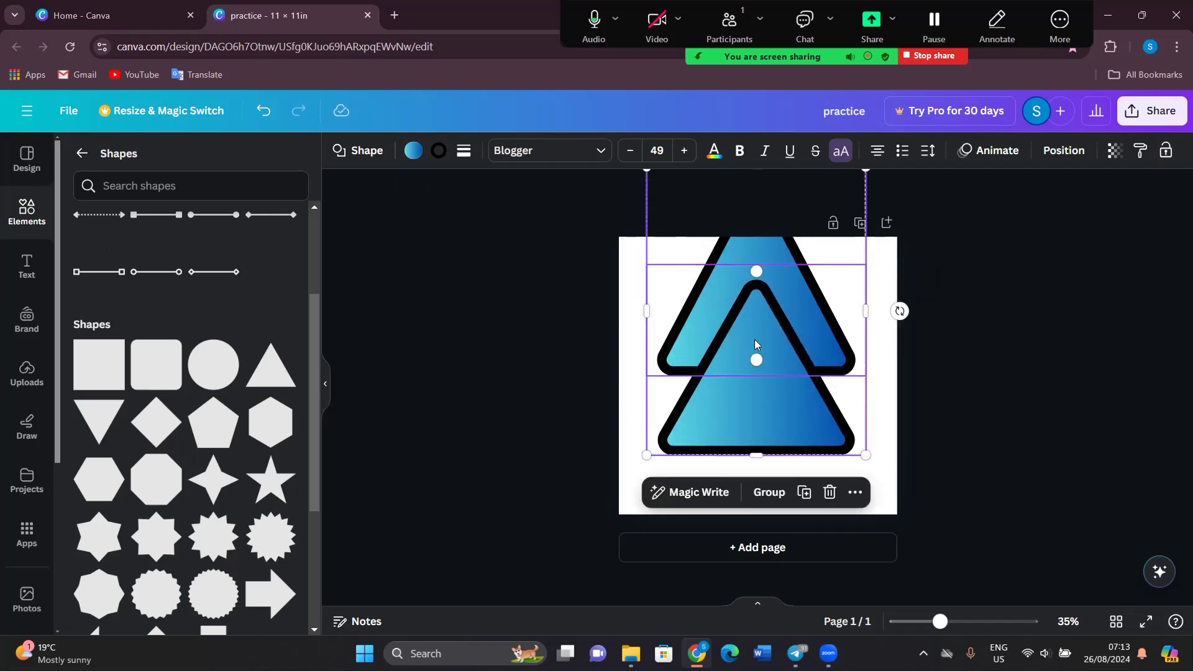
{"action": "left_click", "coordinate": [914, 369]}
{"action": "left_click_drag", "start_coordinate": [738, 477], "coordinate": [748, 246]}
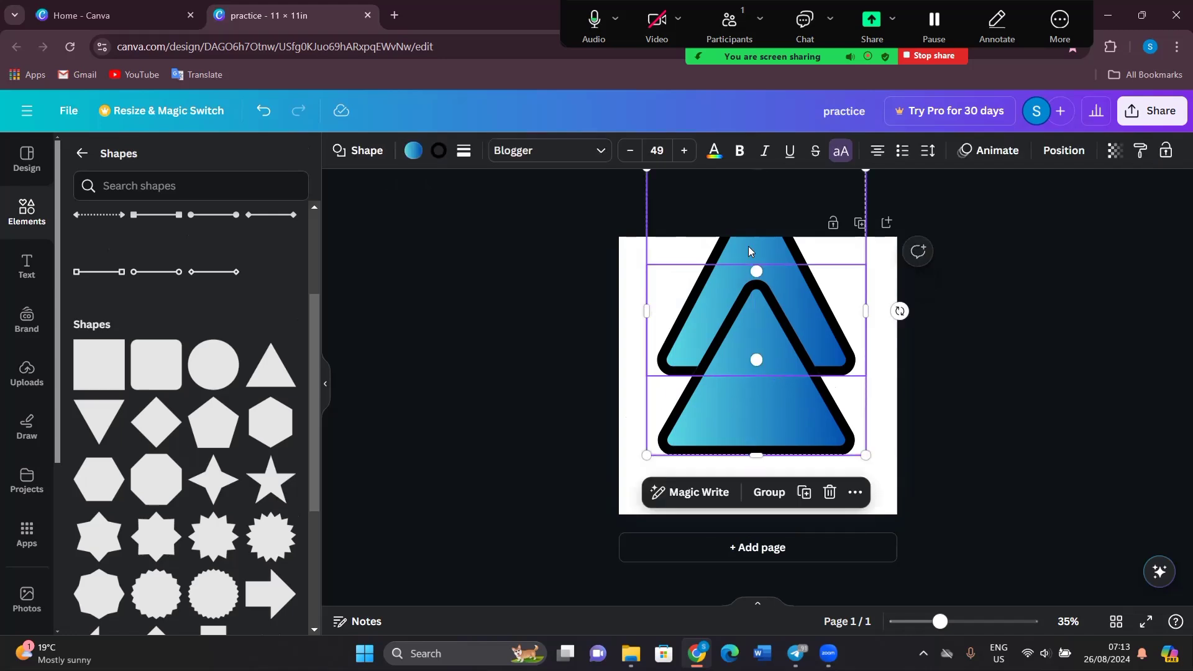
{"action": "key", "text": "Delete"}
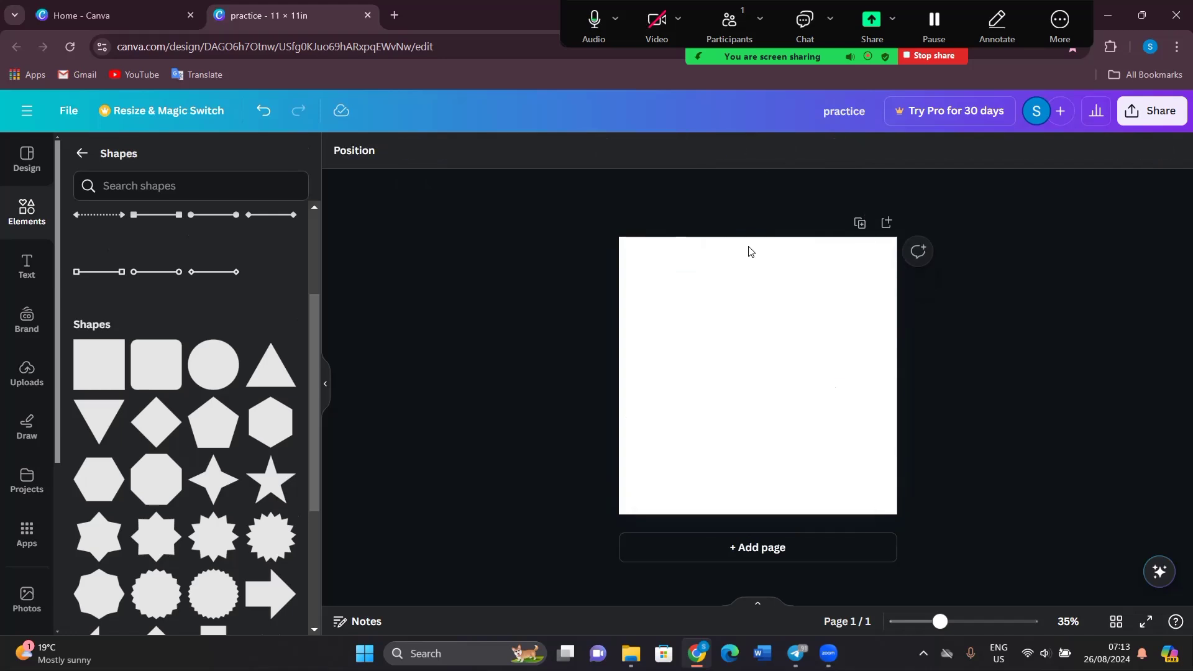
- Try out the pink spiral graphic at about a third of its inserted size and remove it from the page
{"action": "left_click", "coordinate": [77, 157]}
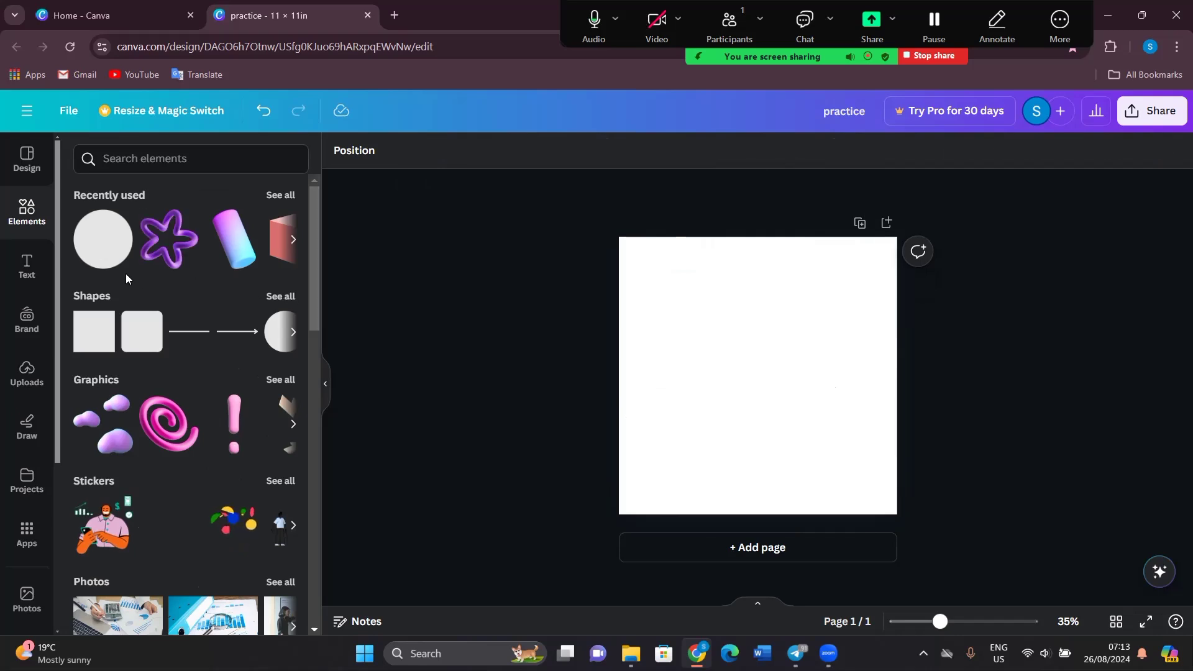
{"action": "left_click", "coordinate": [163, 422]}
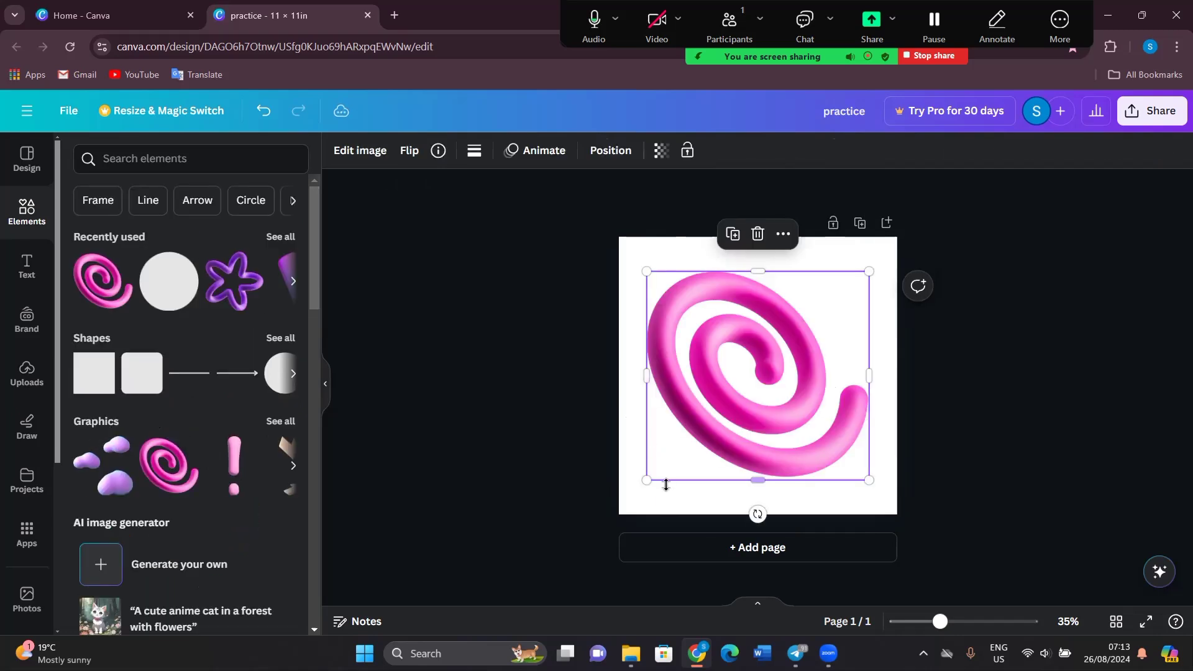
{"action": "left_click_drag", "start_coordinate": [645, 482], "coordinate": [761, 314]}
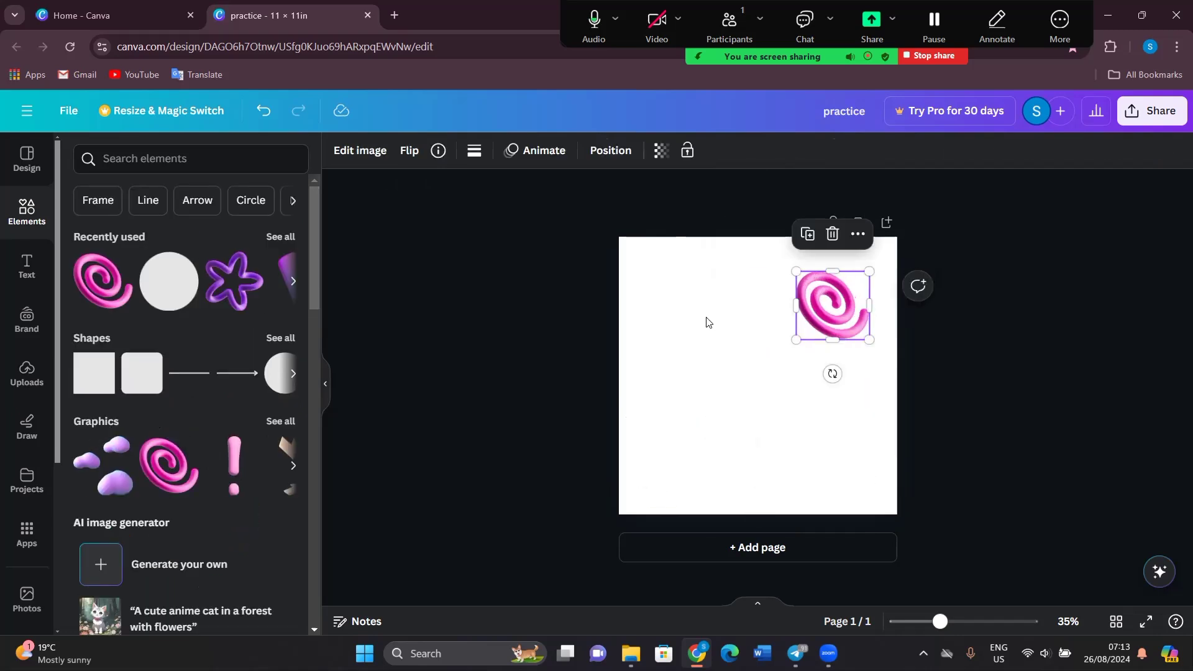
{"action": "key", "text": "Delete"}
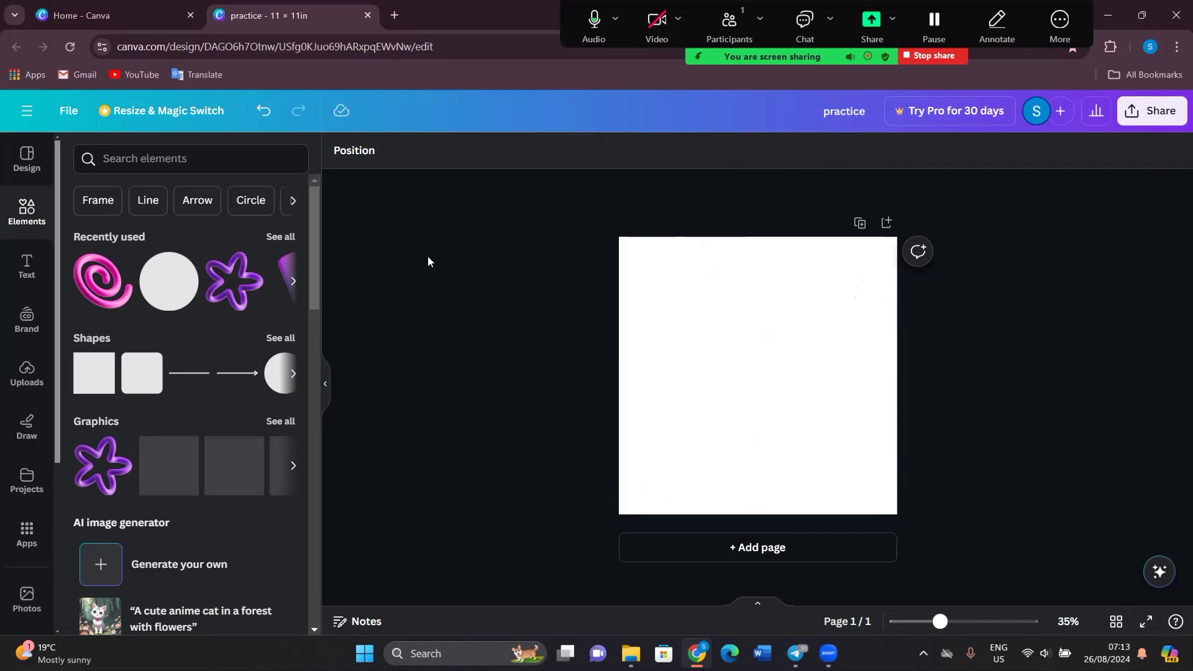
- Browse the element categories down to the AI image generator
{"action": "mouse_move", "coordinate": [313, 234]}
{"action": "left_mouse_down"}
{"action": "mouse_move", "coordinate": [287, 415]}
{"action": "mouse_move", "coordinate": [308, 213]}
{"action": "left_mouse_up"}
{"action": "left_click_drag", "start_coordinate": [312, 267], "coordinate": [316, 312]}
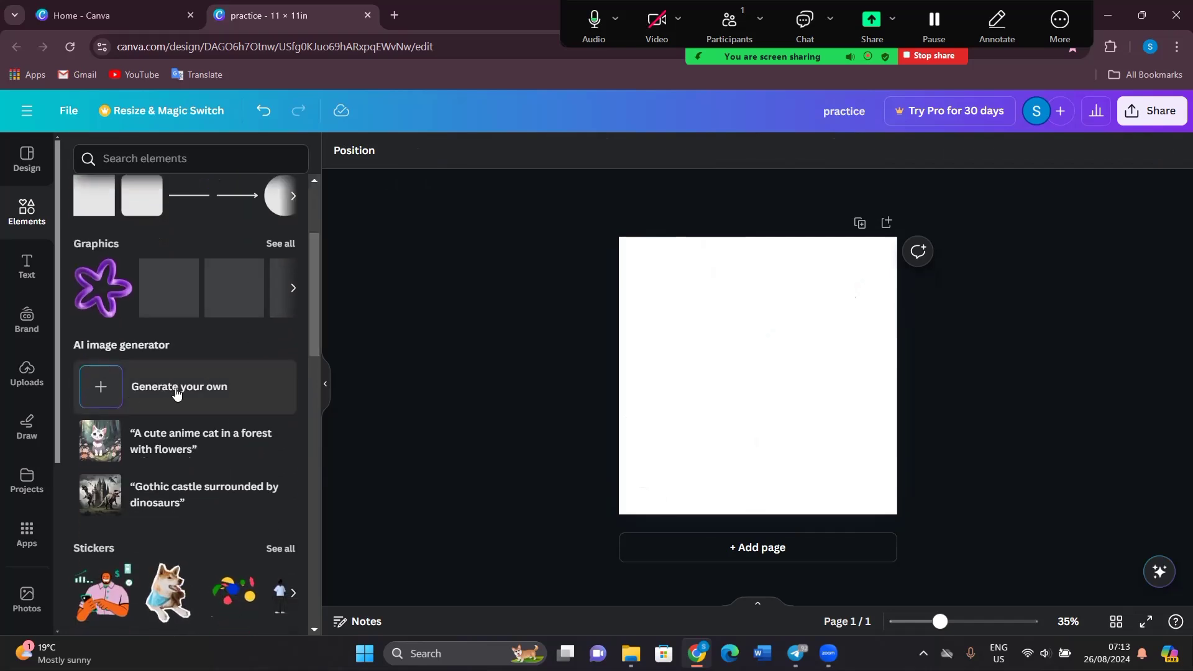